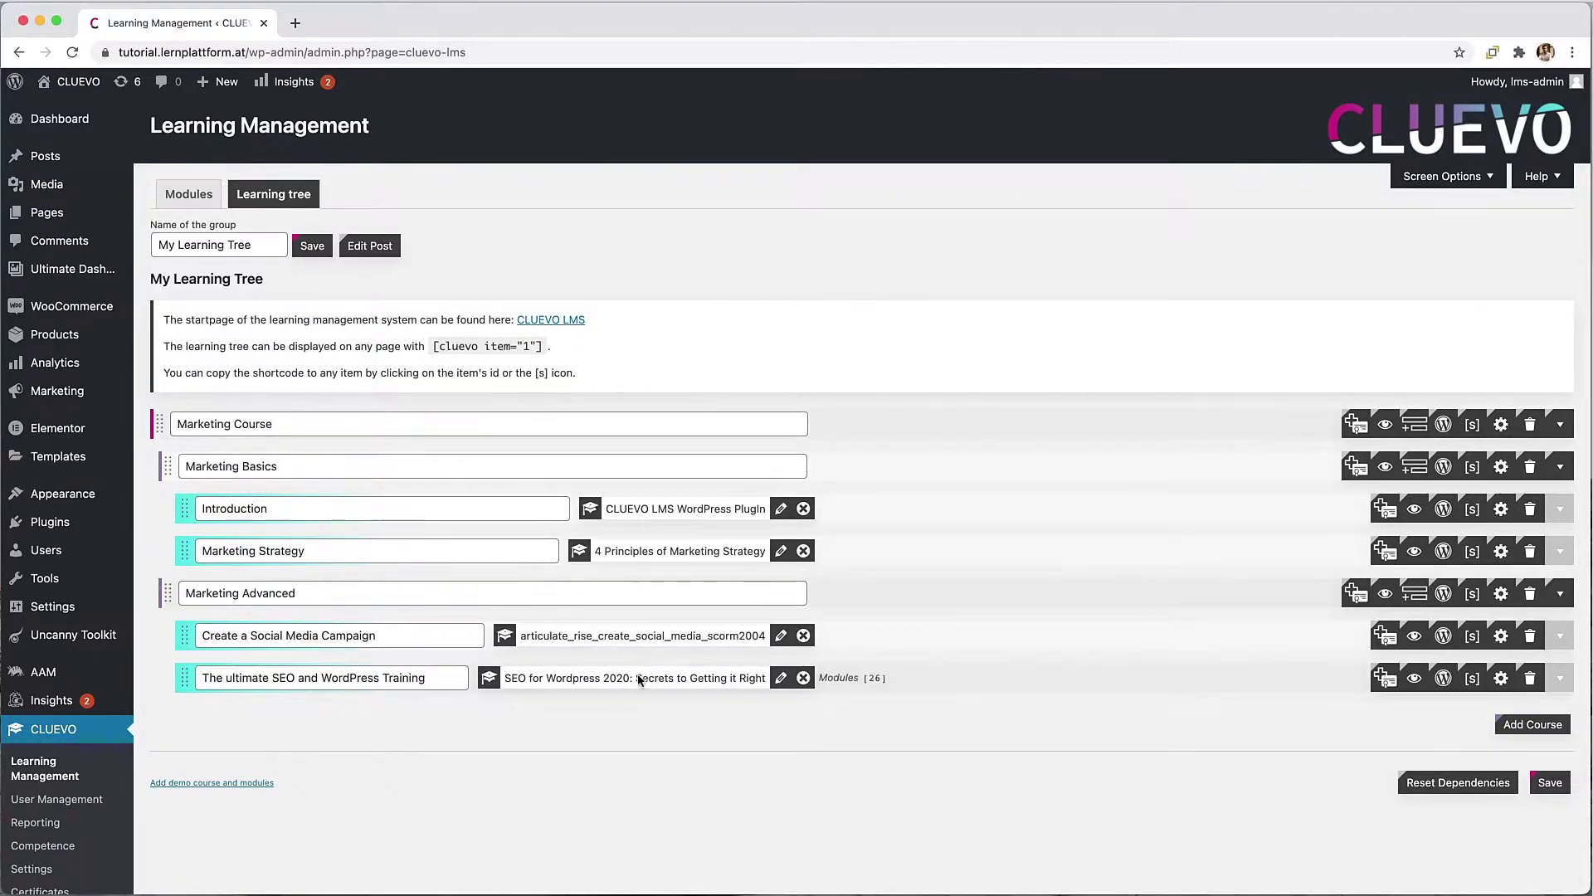
Step: Go to Plugins and scroll the installed list down to WooCommerce and Wordfence Security
{"action": "left_click", "coordinate": [94, 533]}
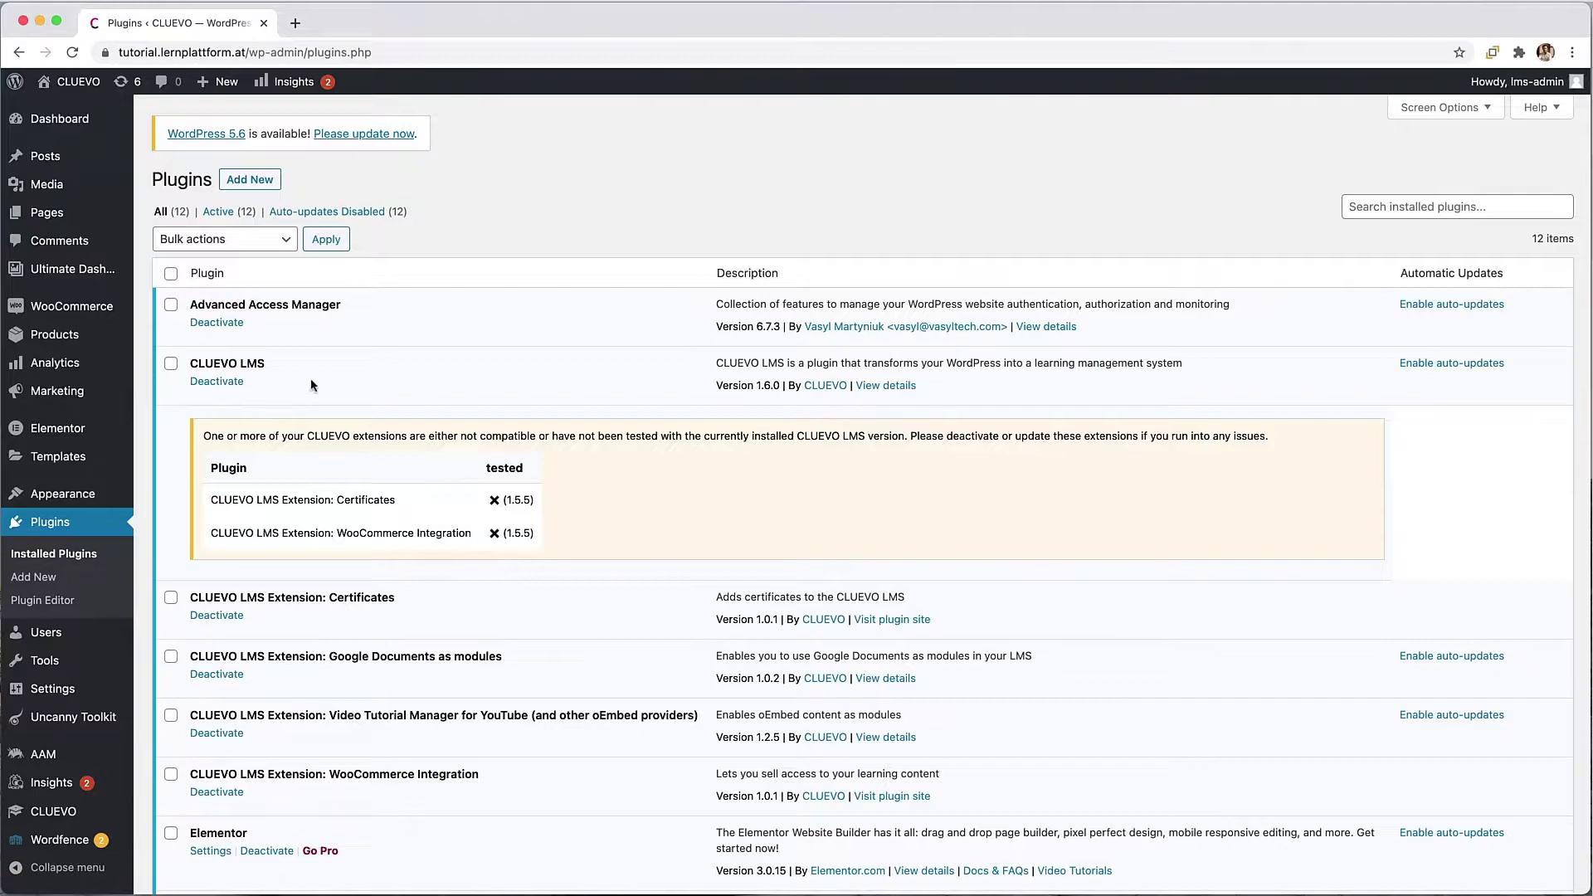
{"action": "scroll", "coordinate": [403, 444], "scroll_direction": "down", "scroll_amount": 5}
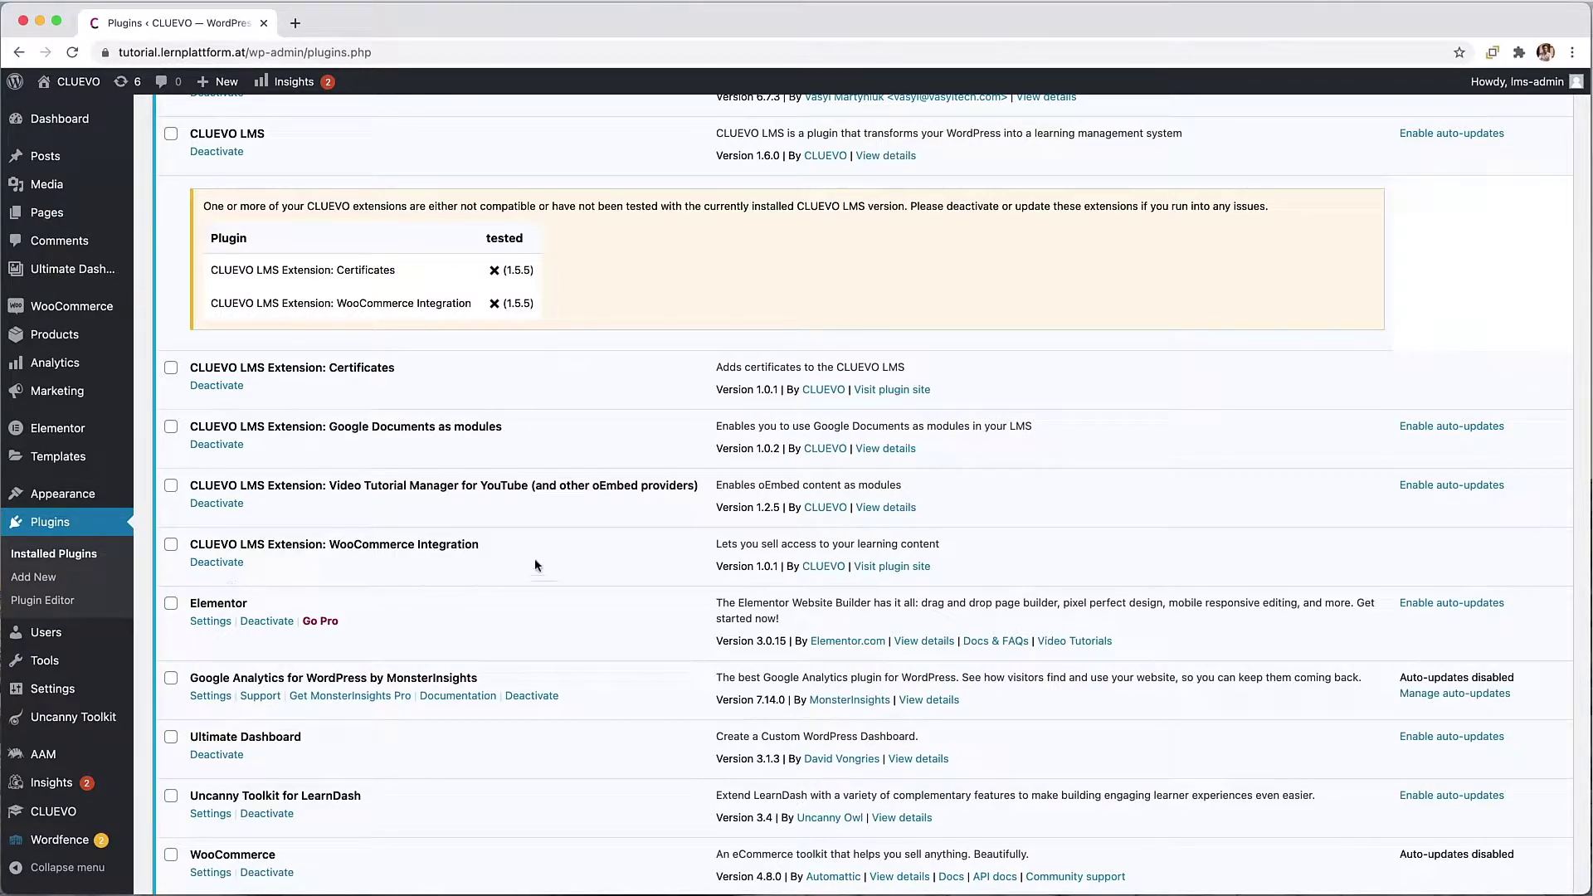
{"action": "scroll", "coordinate": [470, 532], "scroll_direction": "down", "scroll_amount": 5}
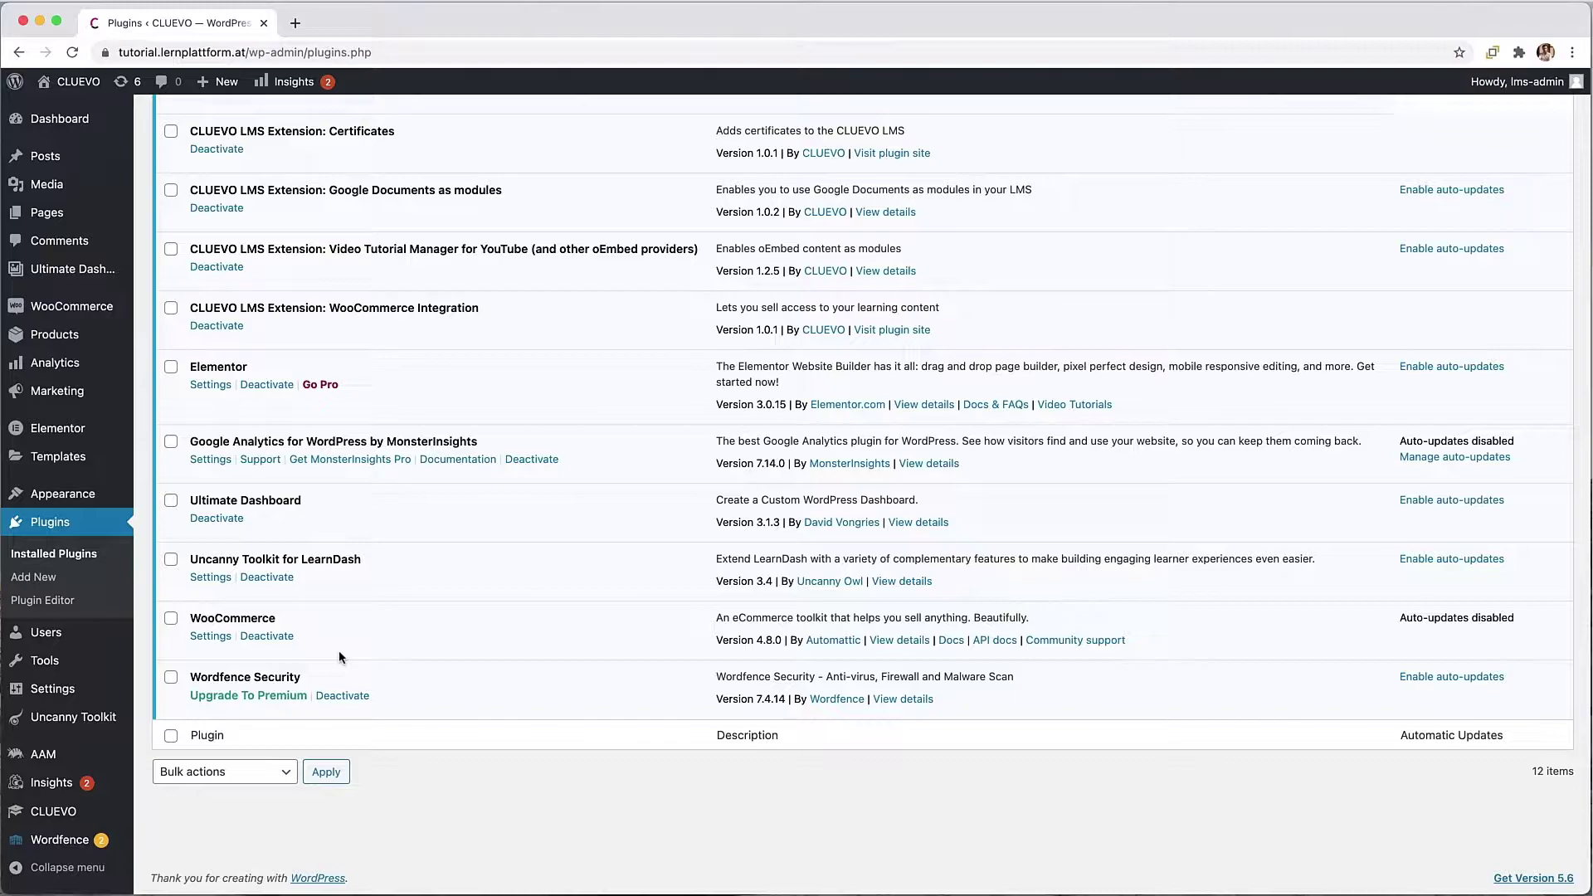
Step: Create a new page titled 'Shop' with a Shortcode block containing [products]
{"action": "left_click", "coordinate": [60, 220]}
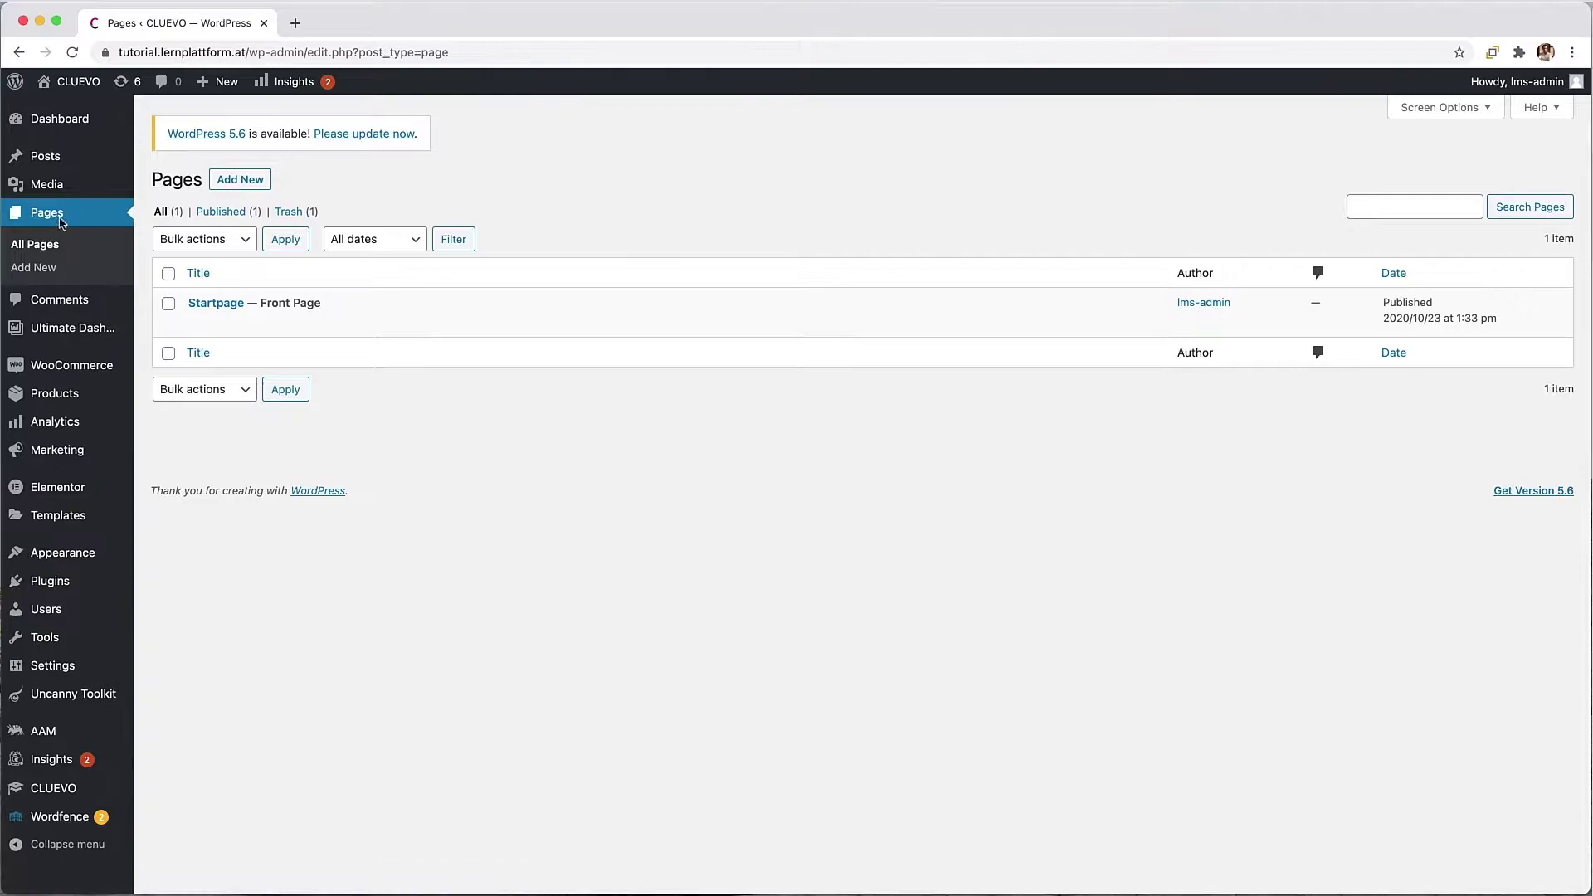
{"action": "left_click", "coordinate": [240, 179]}
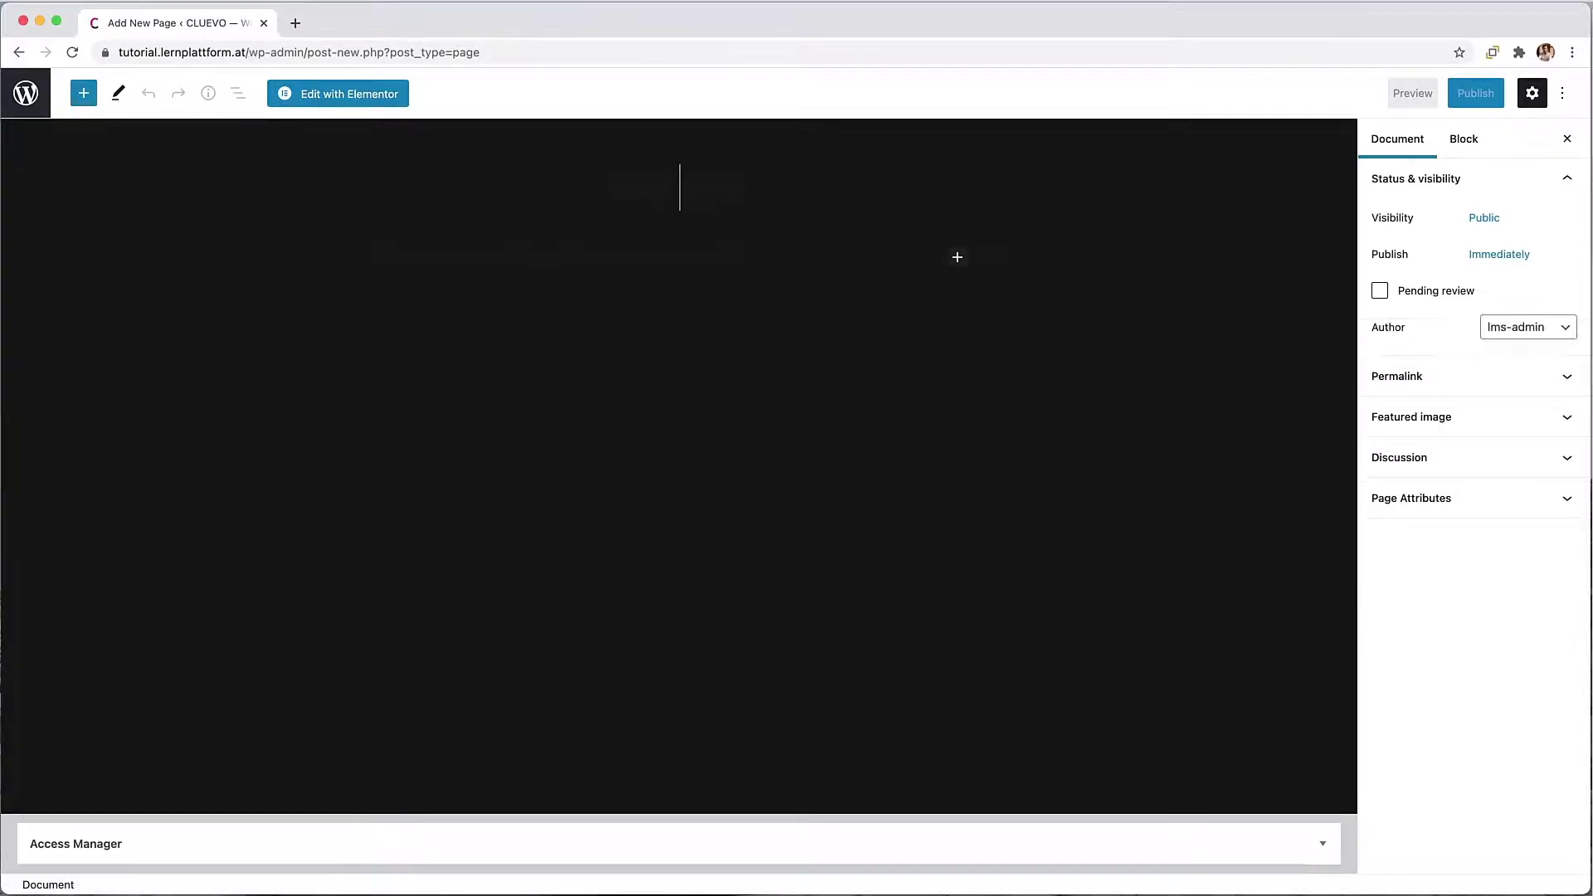
{"action": "type", "text": "Shop"}
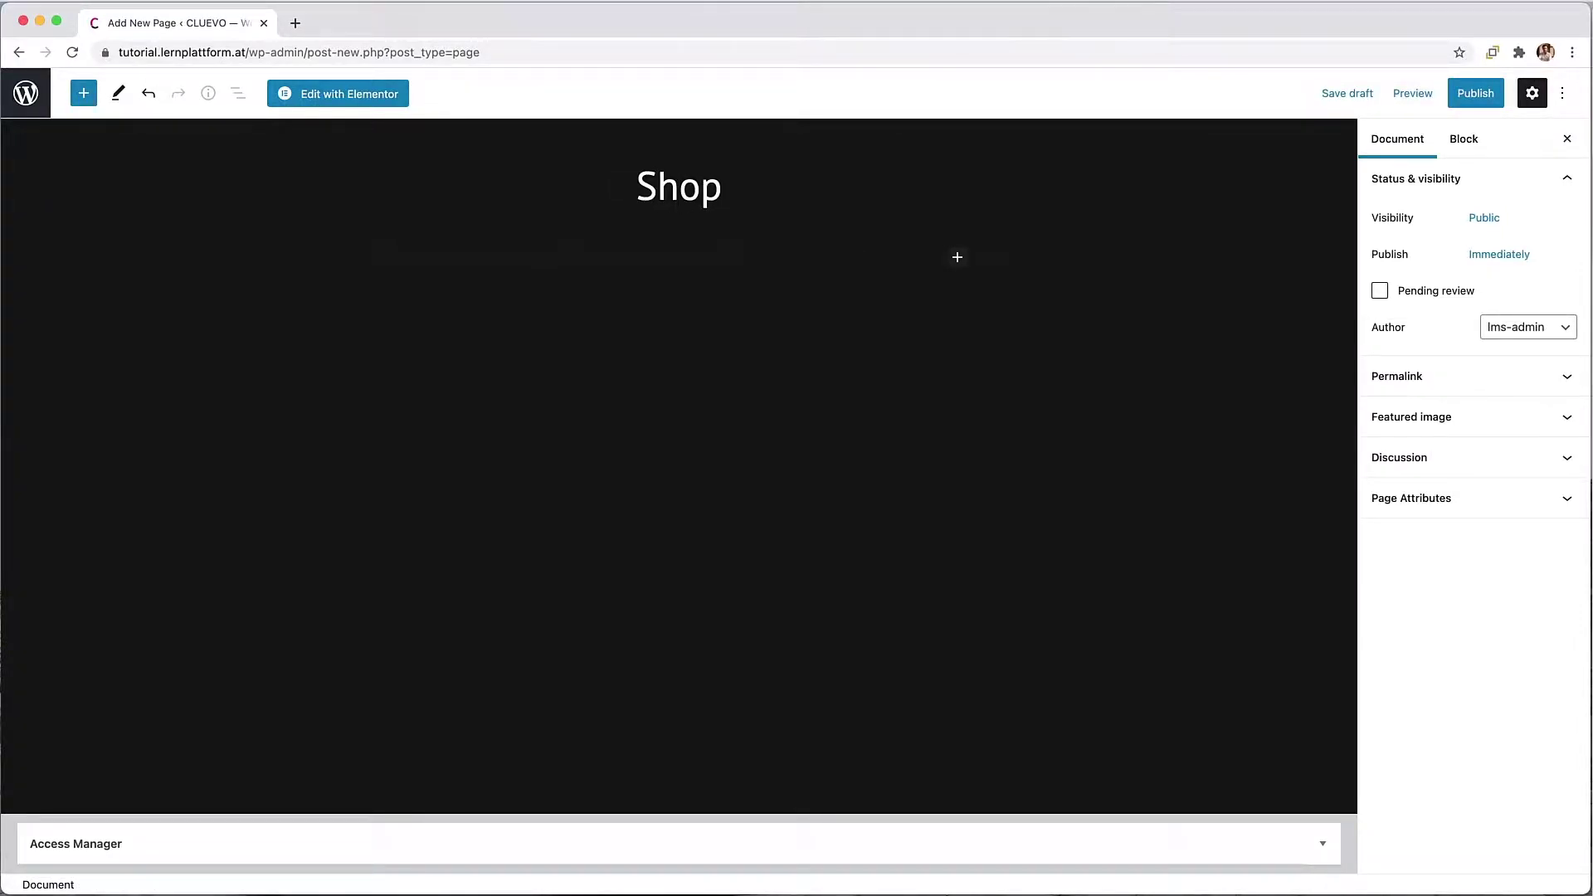
{"action": "left_click", "coordinate": [957, 257]}
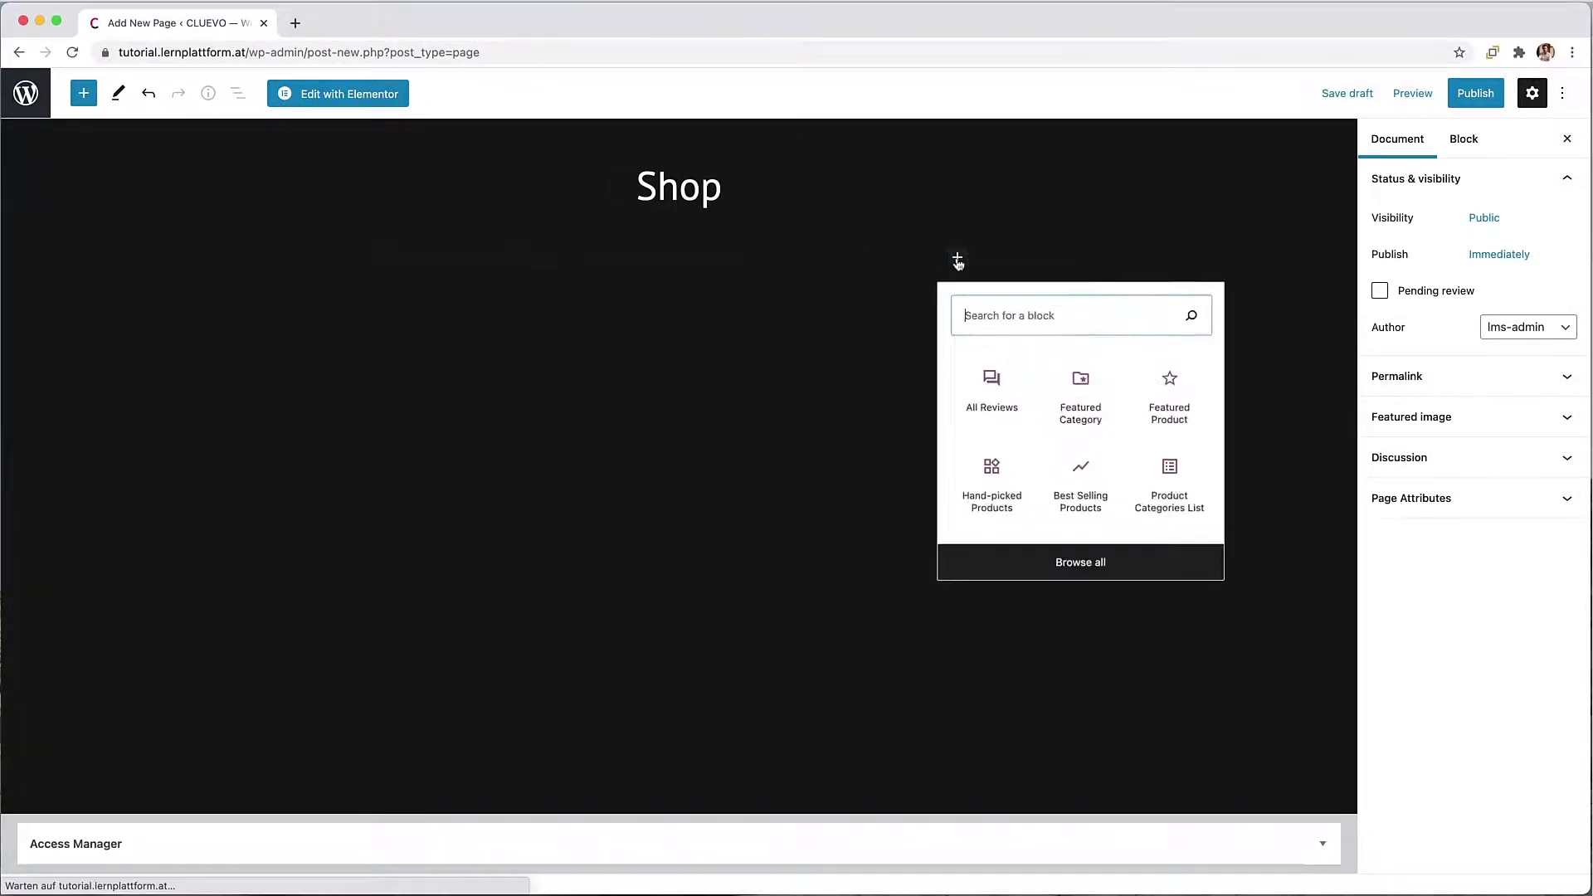
{"action": "type", "text": "short"}
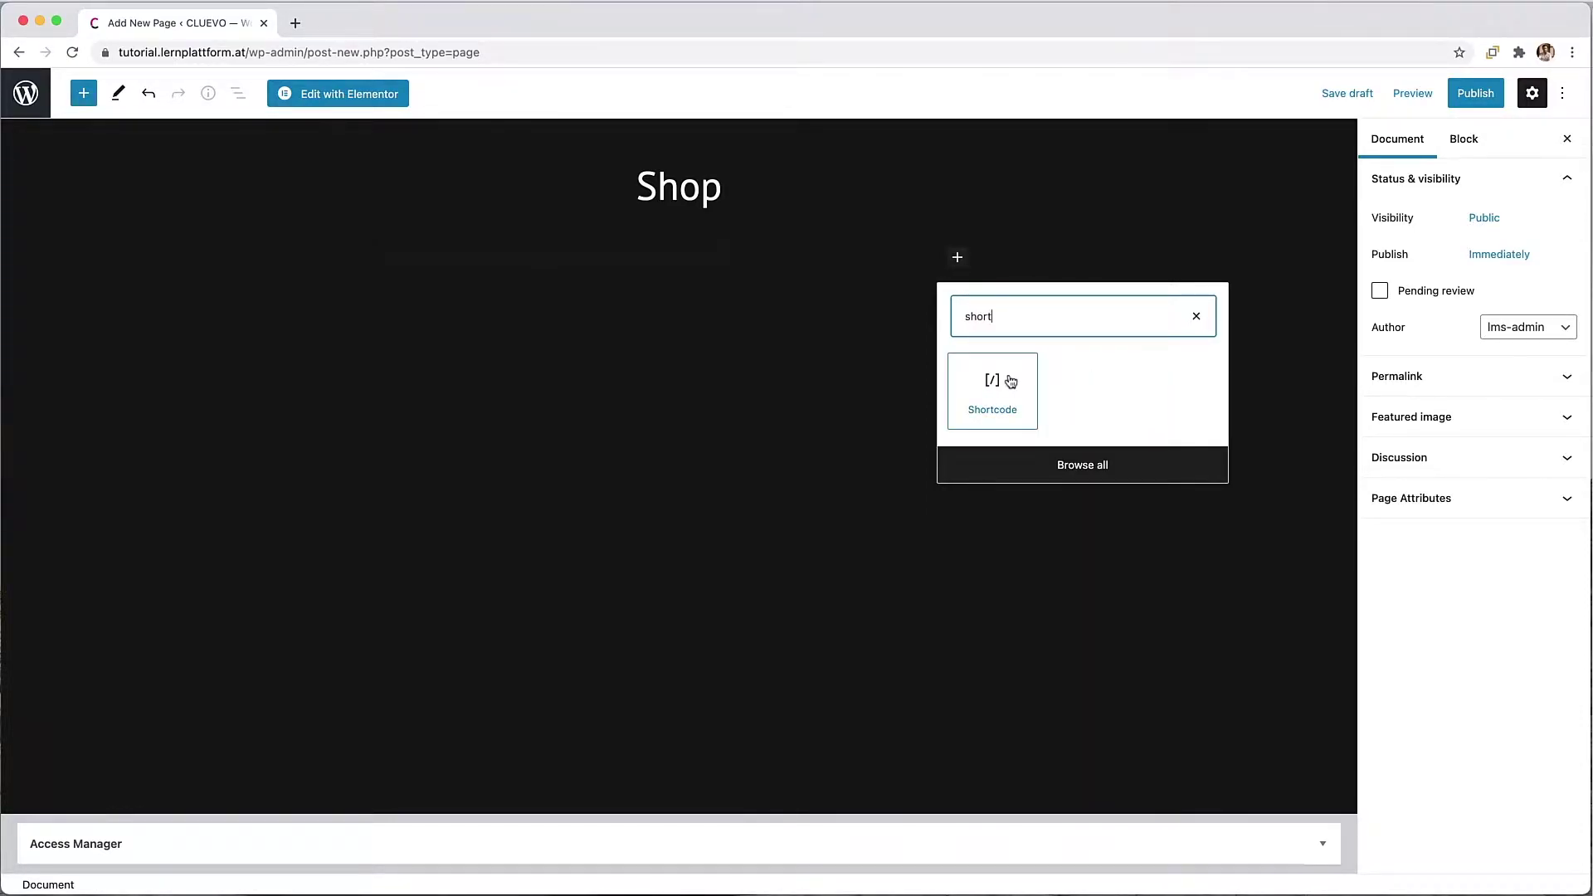
{"action": "left_click", "coordinate": [1009, 379]}
{"action": "left_click", "coordinate": [784, 349]}
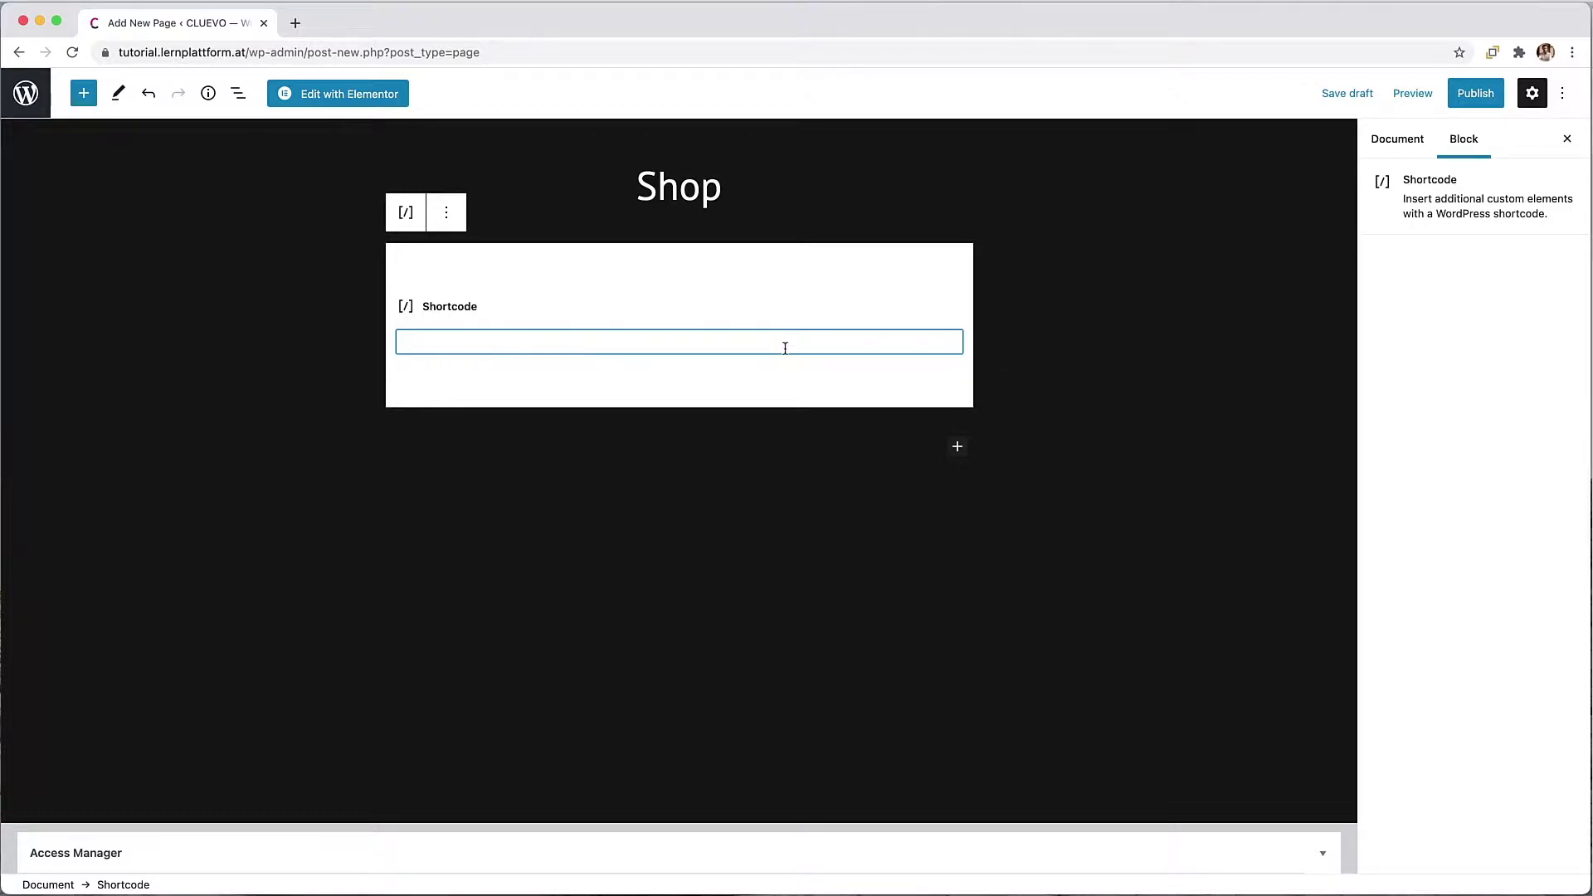
{"action": "type", "text": "[products]"}
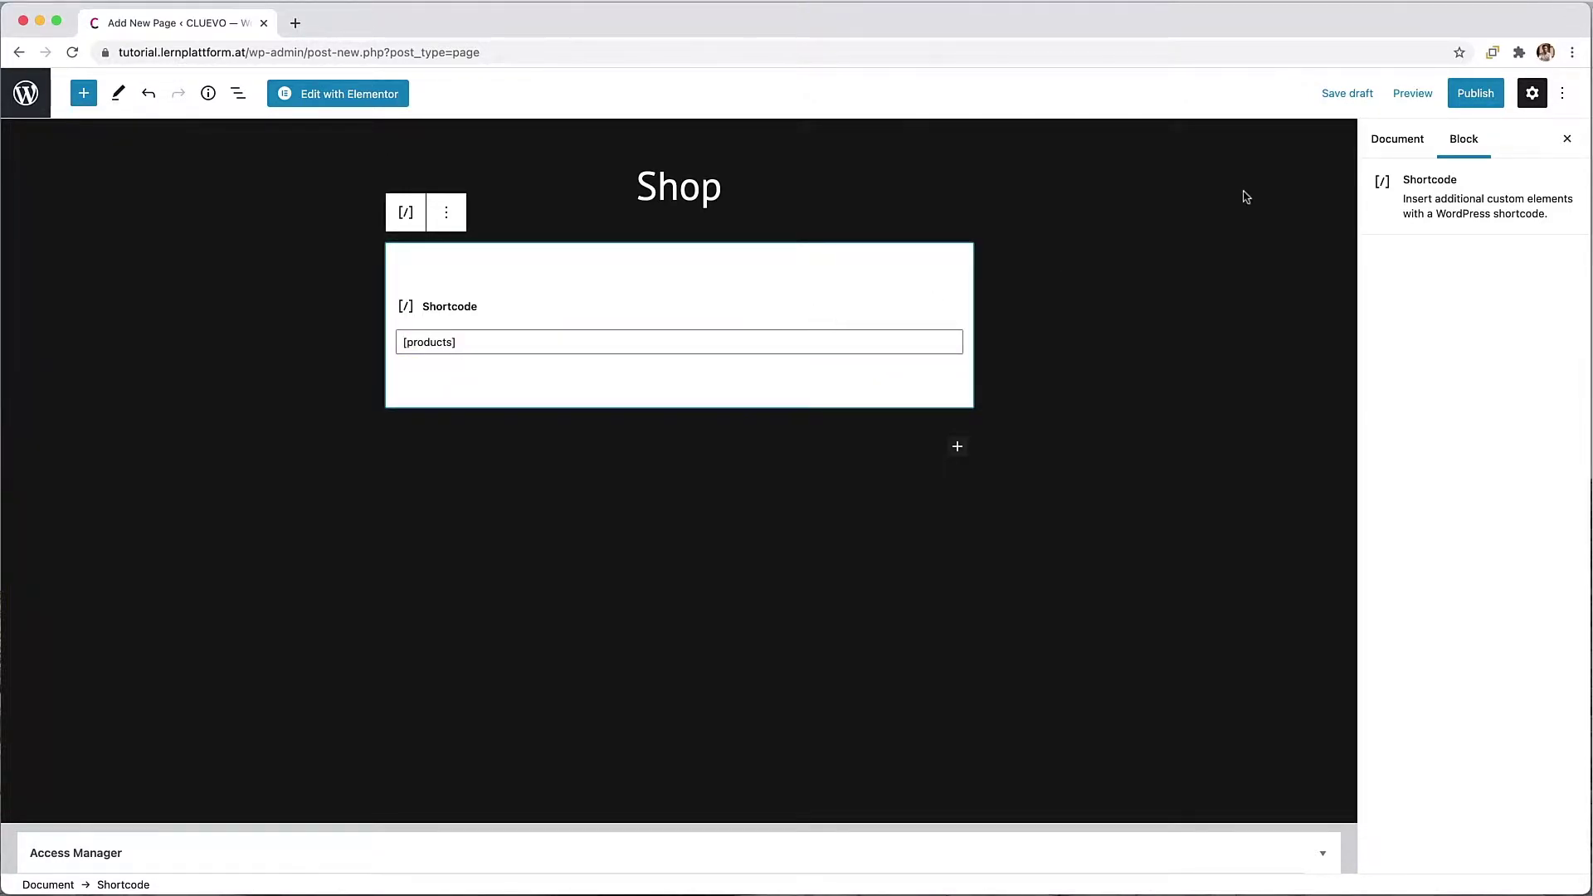
Step: Publish the Shop page and return to the pages list
{"action": "left_click", "coordinate": [1474, 98]}
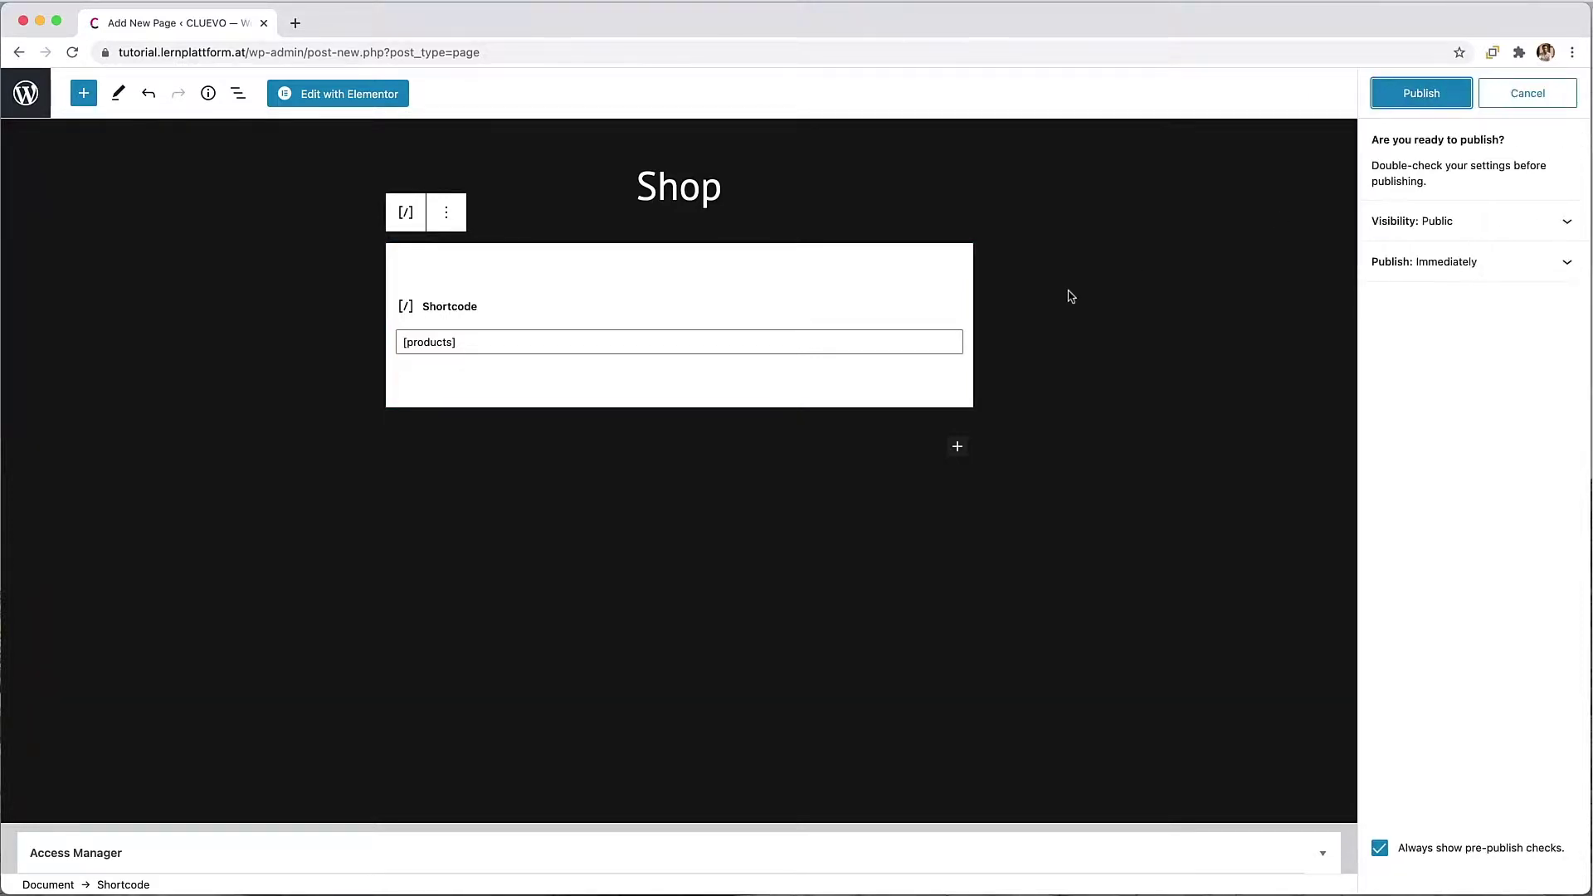
{"action": "left_click", "coordinate": [1383, 102]}
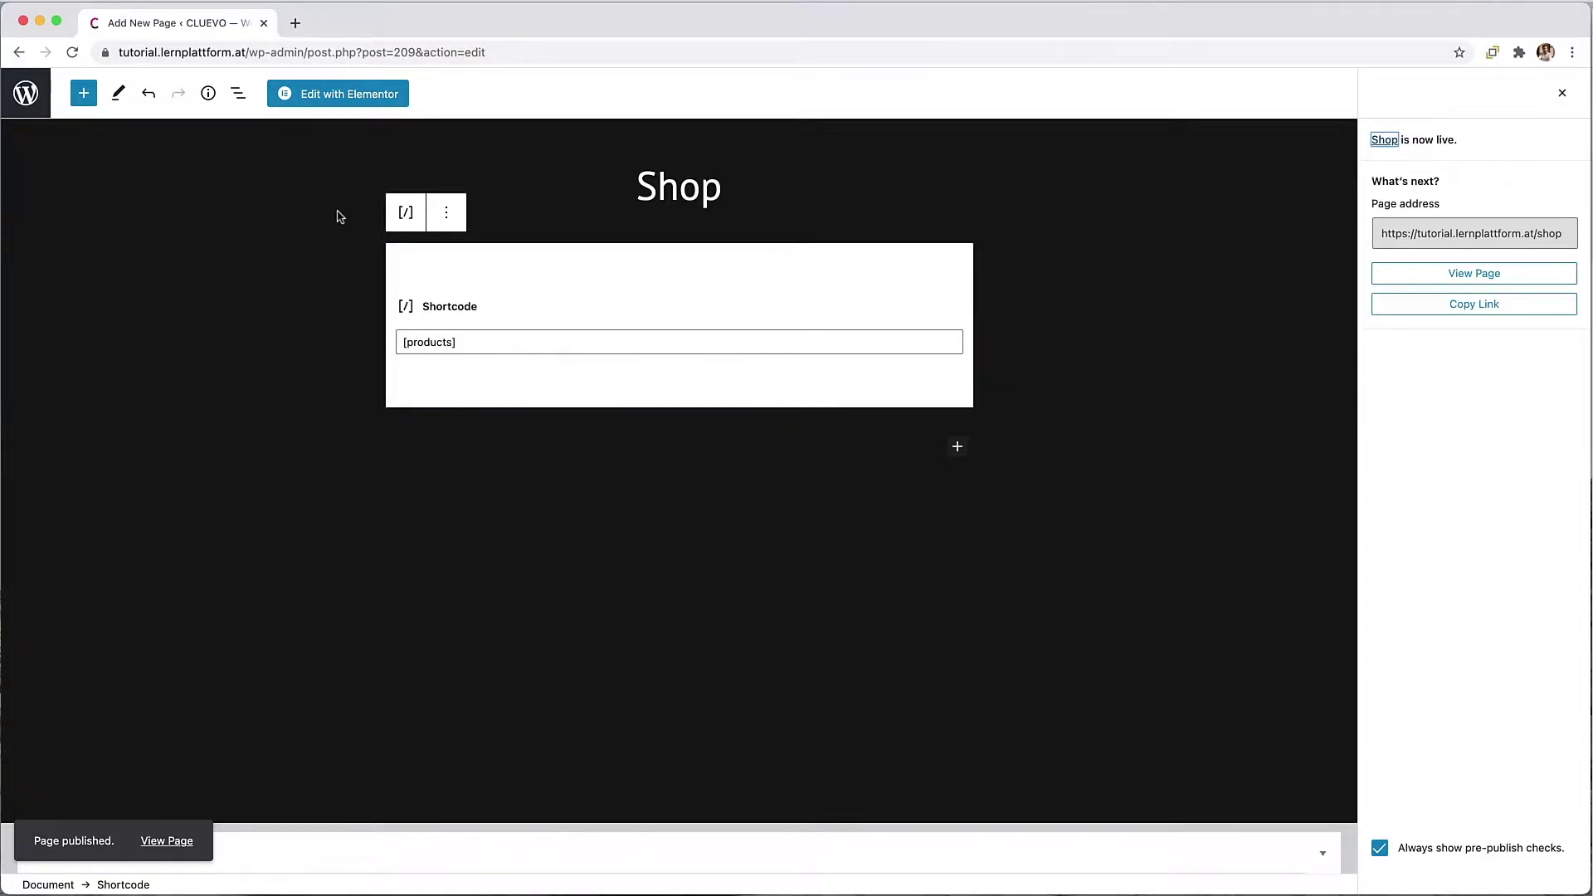
{"action": "left_click", "coordinate": [25, 93]}
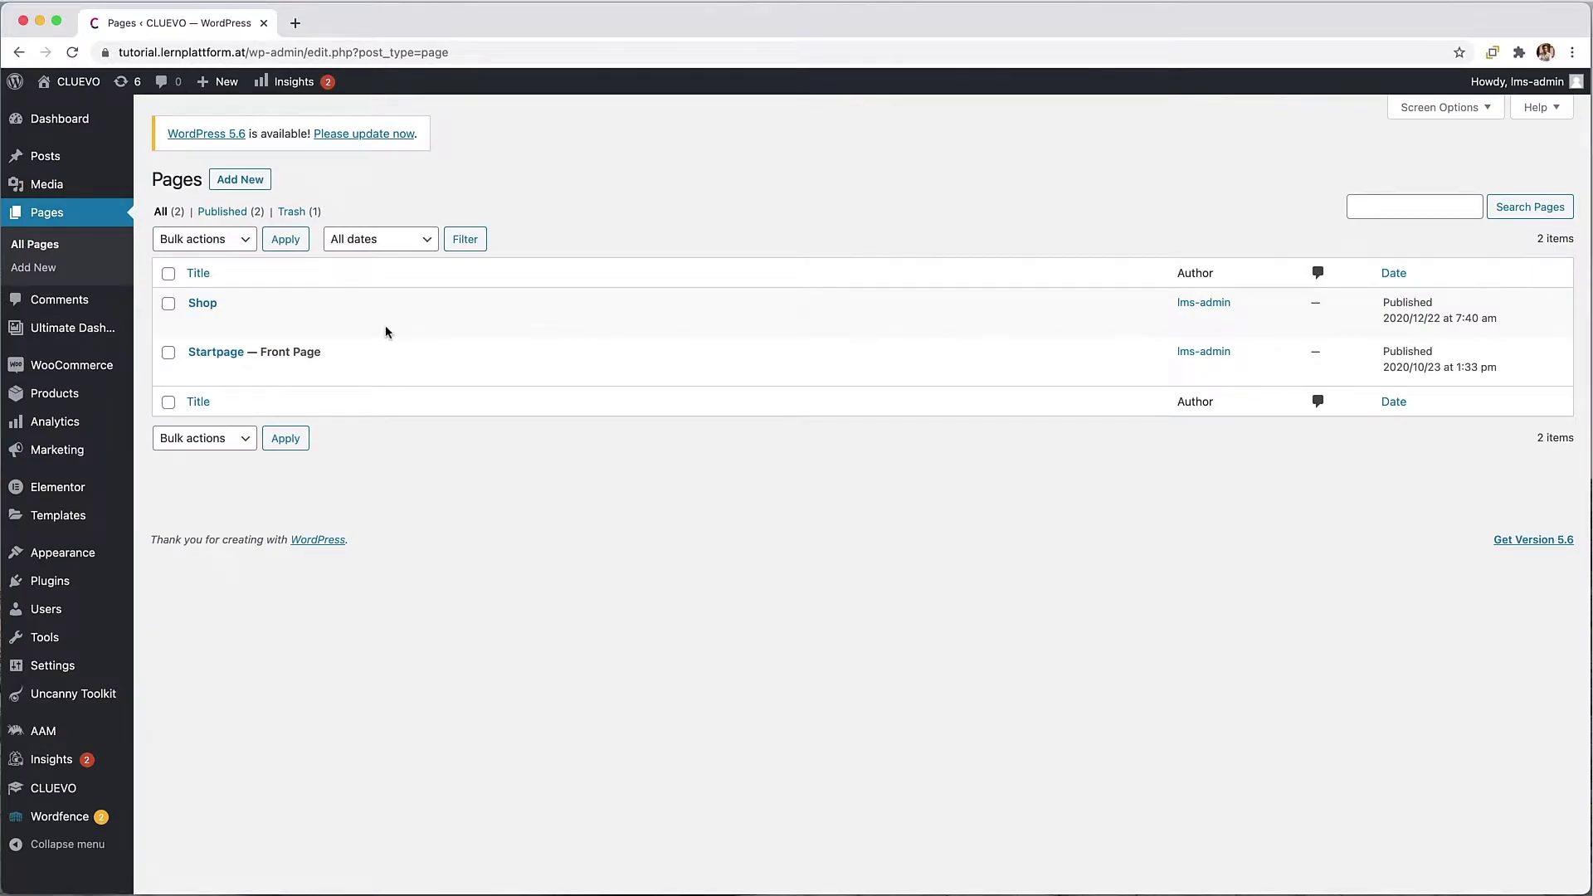
Step: Publish a 'Cart' page with a Shortcode block holding the WooCommerce cart shortcode
{"action": "left_click", "coordinate": [248, 180]}
{"action": "type", "text": "Car"}
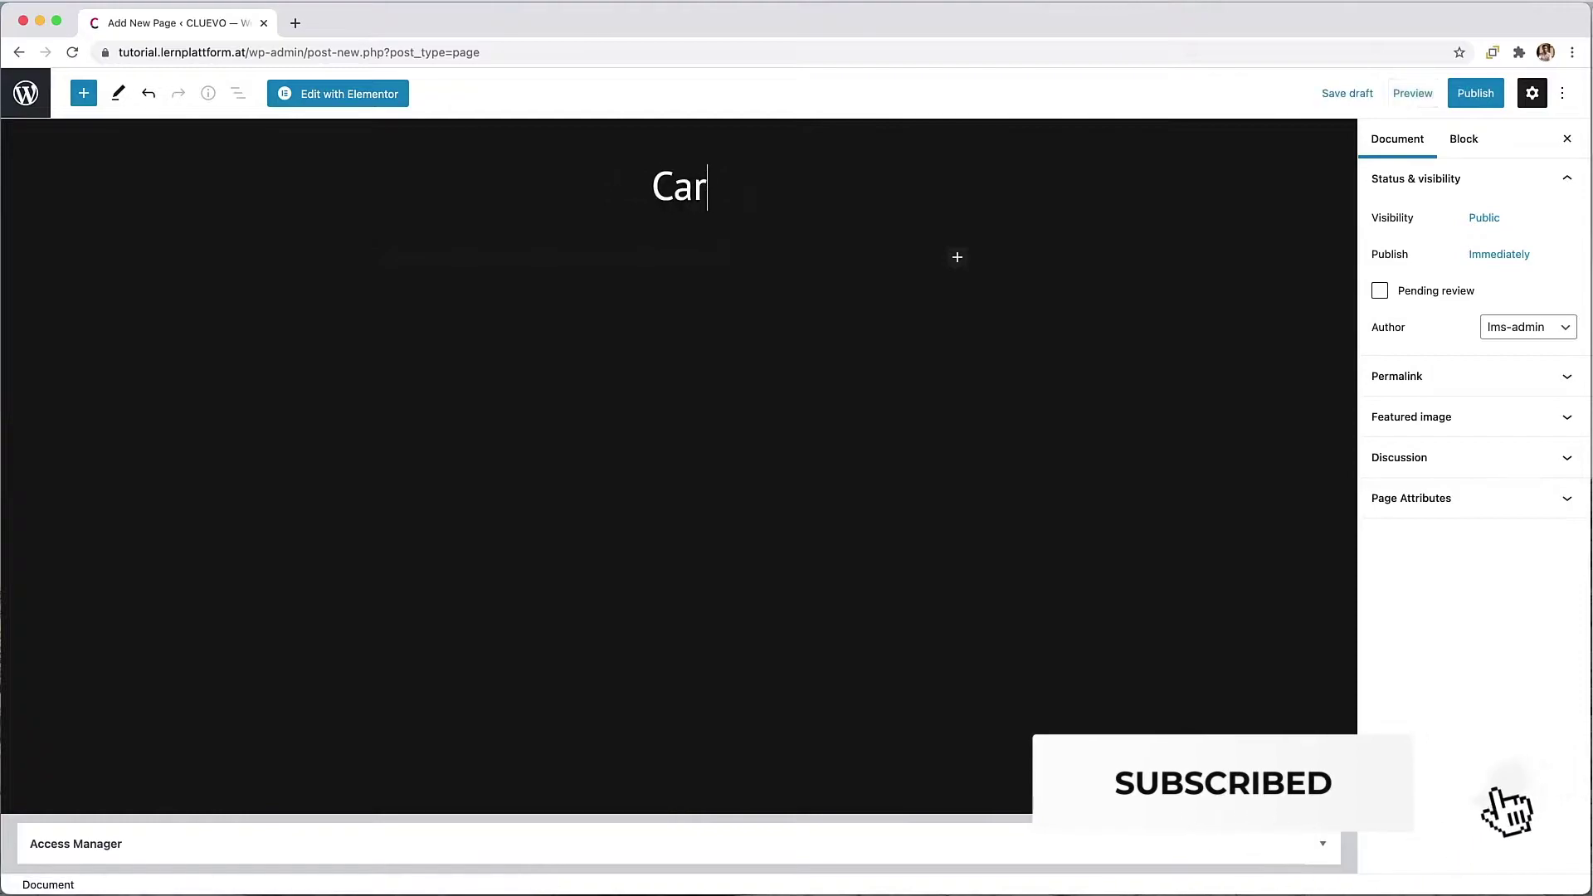
{"action": "type", "text": "t"}
{"action": "left_click", "coordinate": [957, 257]}
{"action": "left_click", "coordinate": [993, 383]}
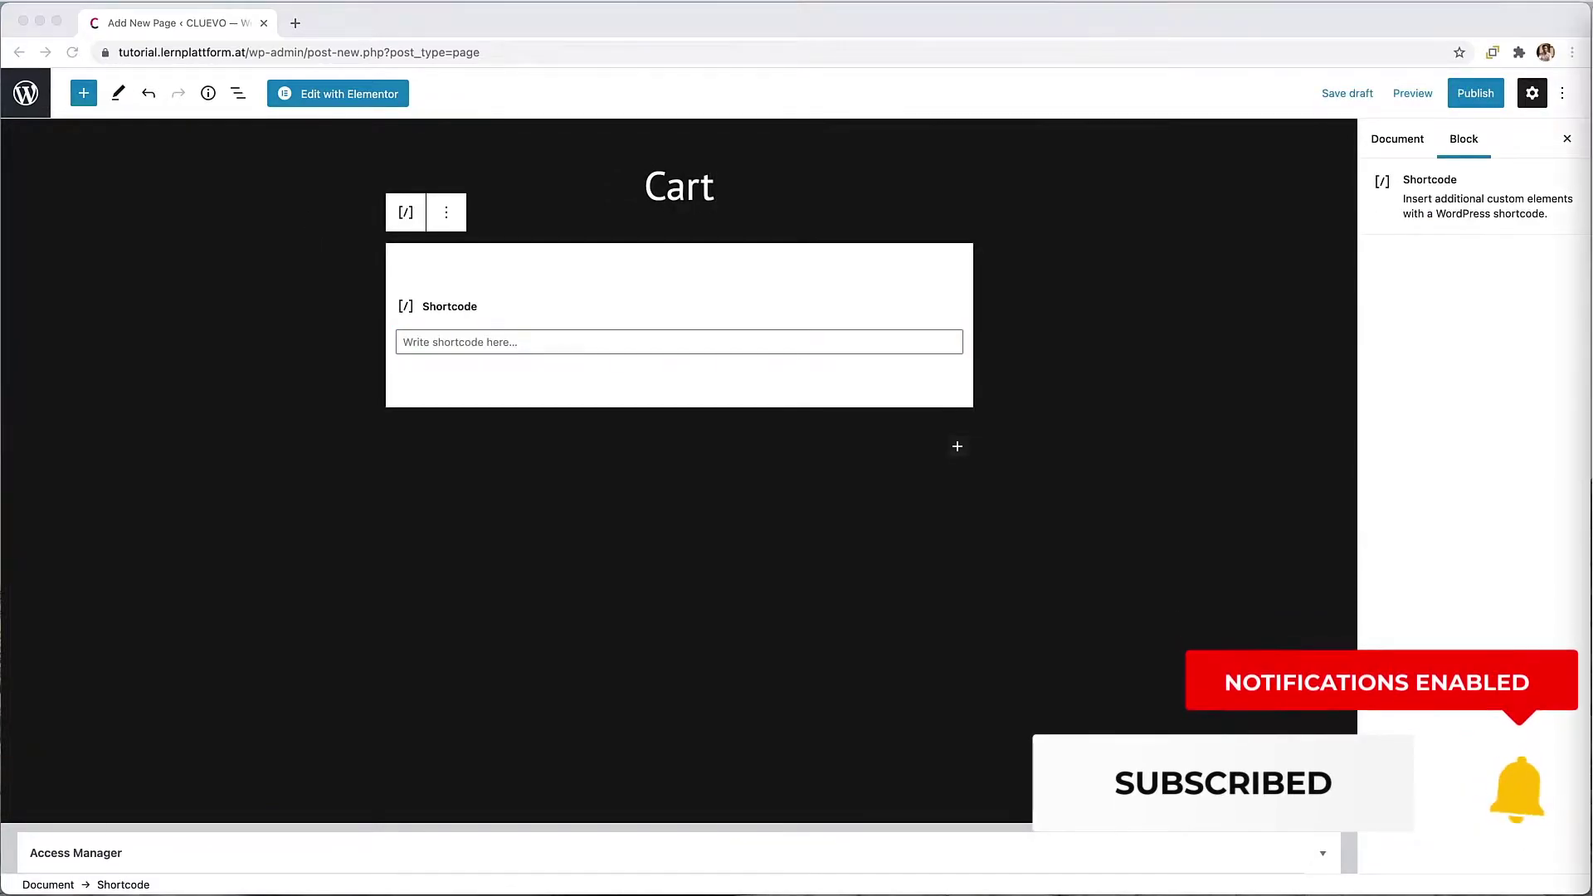
{"action": "left_click", "coordinate": [651, 341]}
{"action": "type", "text": "[woocommerce_cart]"}
{"action": "left_click", "coordinate": [1470, 97]}
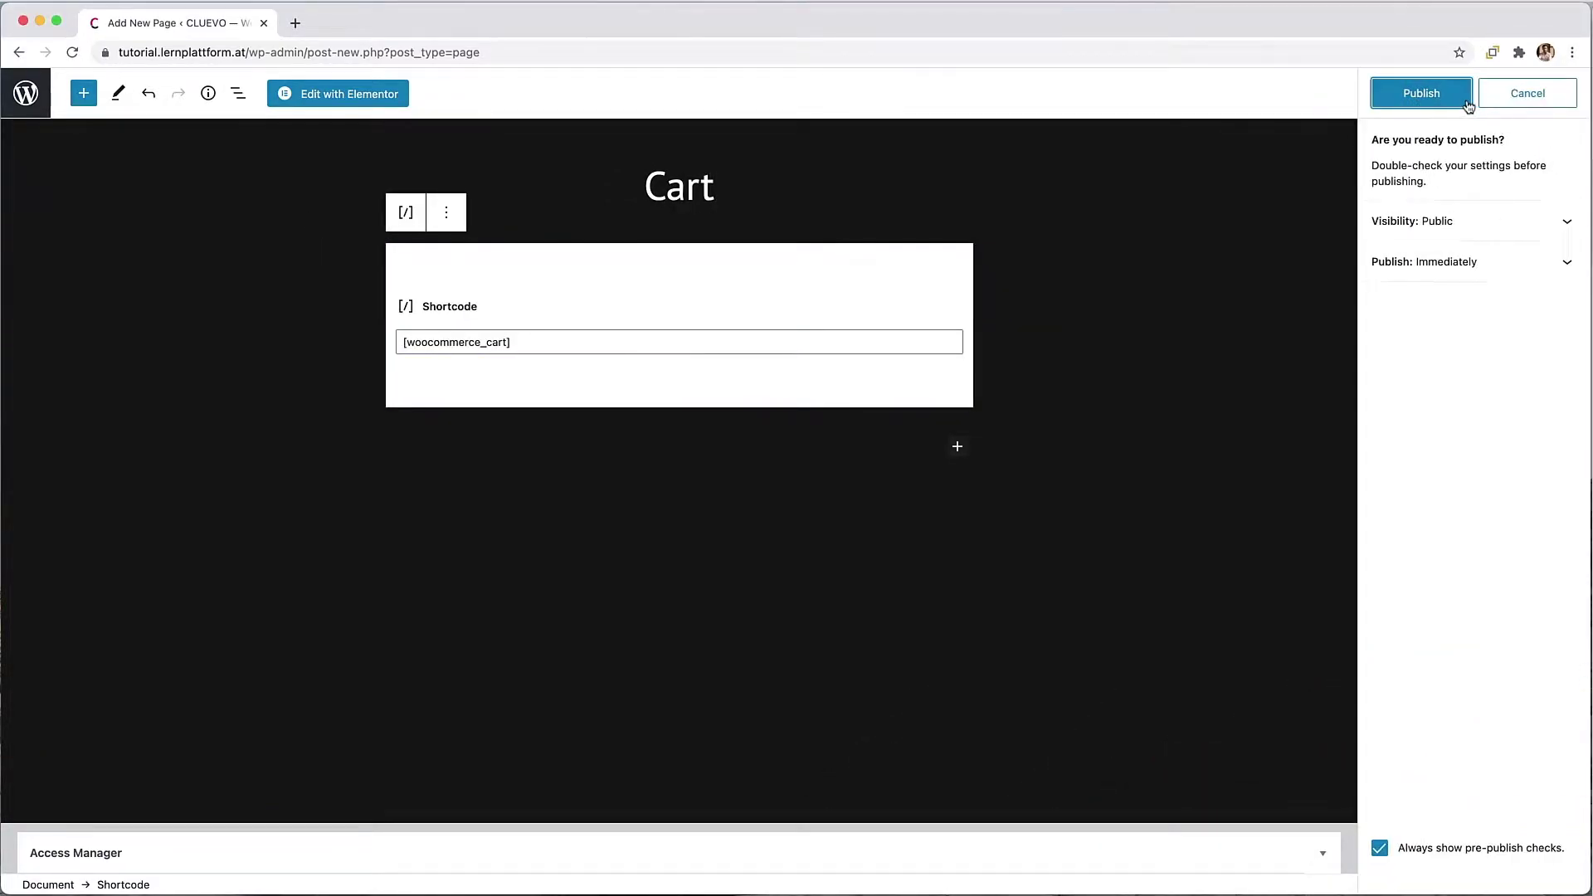
{"action": "left_click", "coordinate": [1466, 99]}
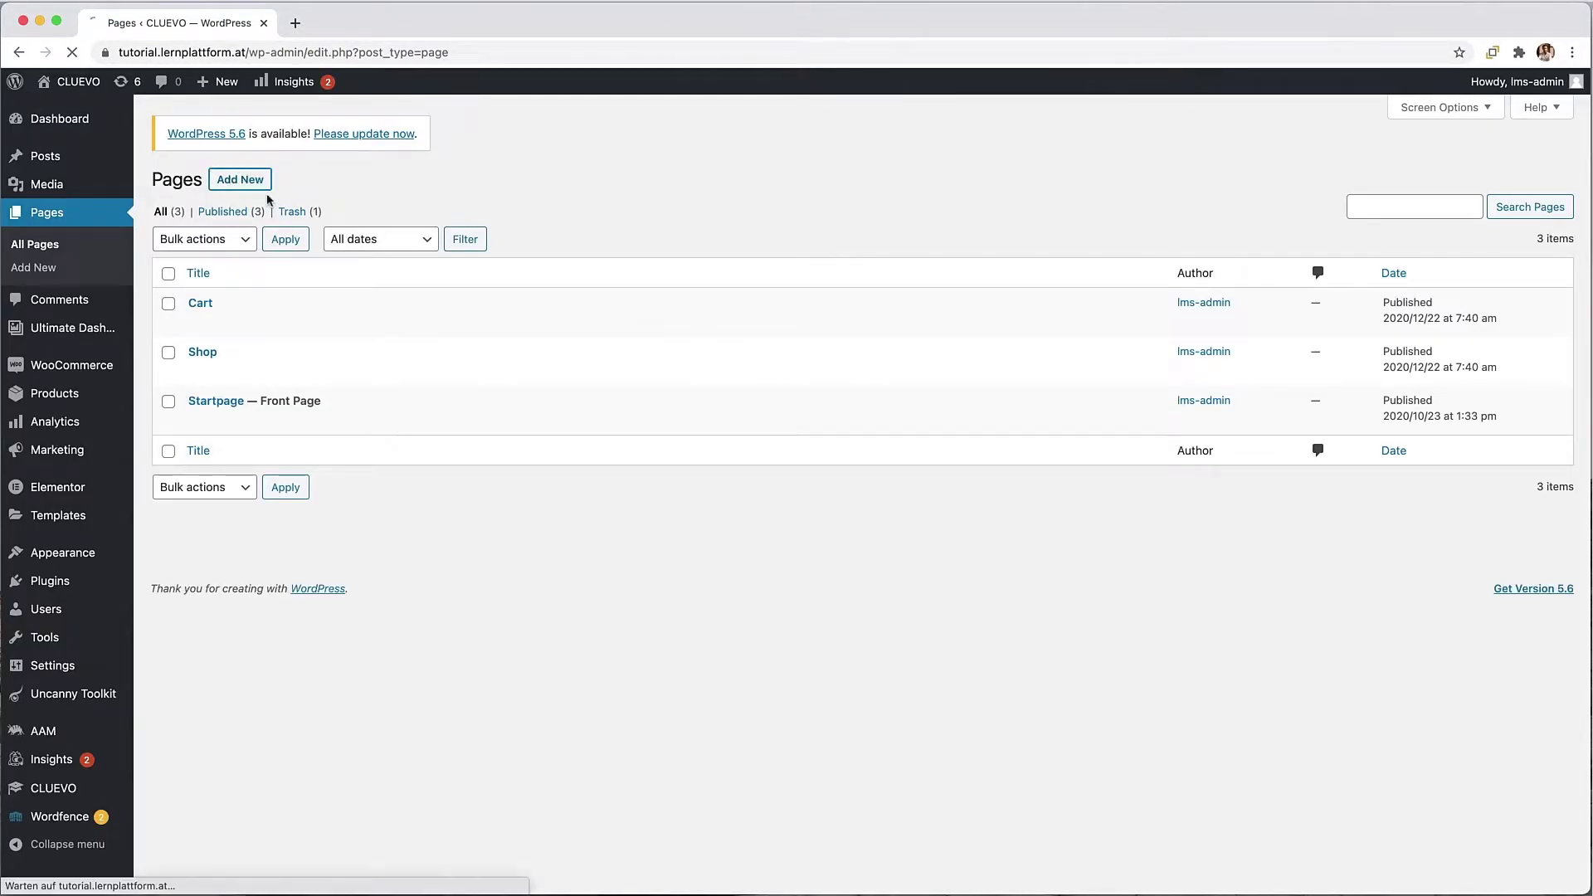
Step: Publish a 'Checkout' page with a Shortcode block holding [woocommerce_checkout]
{"action": "left_click", "coordinate": [253, 182]}
{"action": "type", "text": "Che"}
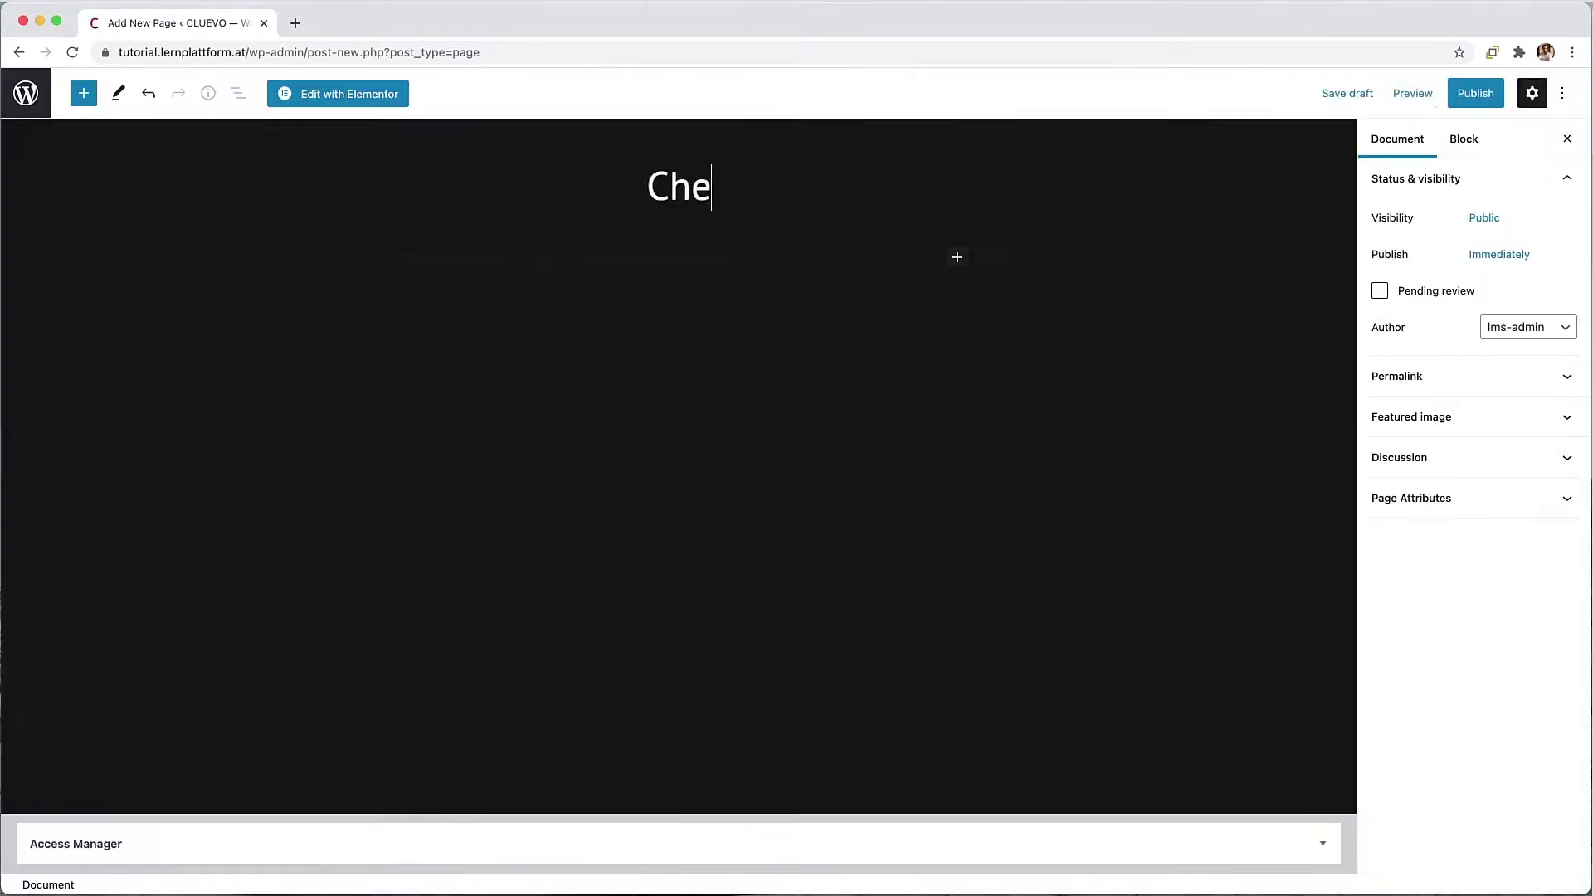
{"action": "type", "text": "ckout"}
{"action": "left_click", "coordinate": [954, 257]}
{"action": "left_click", "coordinate": [979, 357]}
{"action": "type", "text": "[woocommerce_checkout]"}
{"action": "left_click", "coordinate": [1475, 93]}
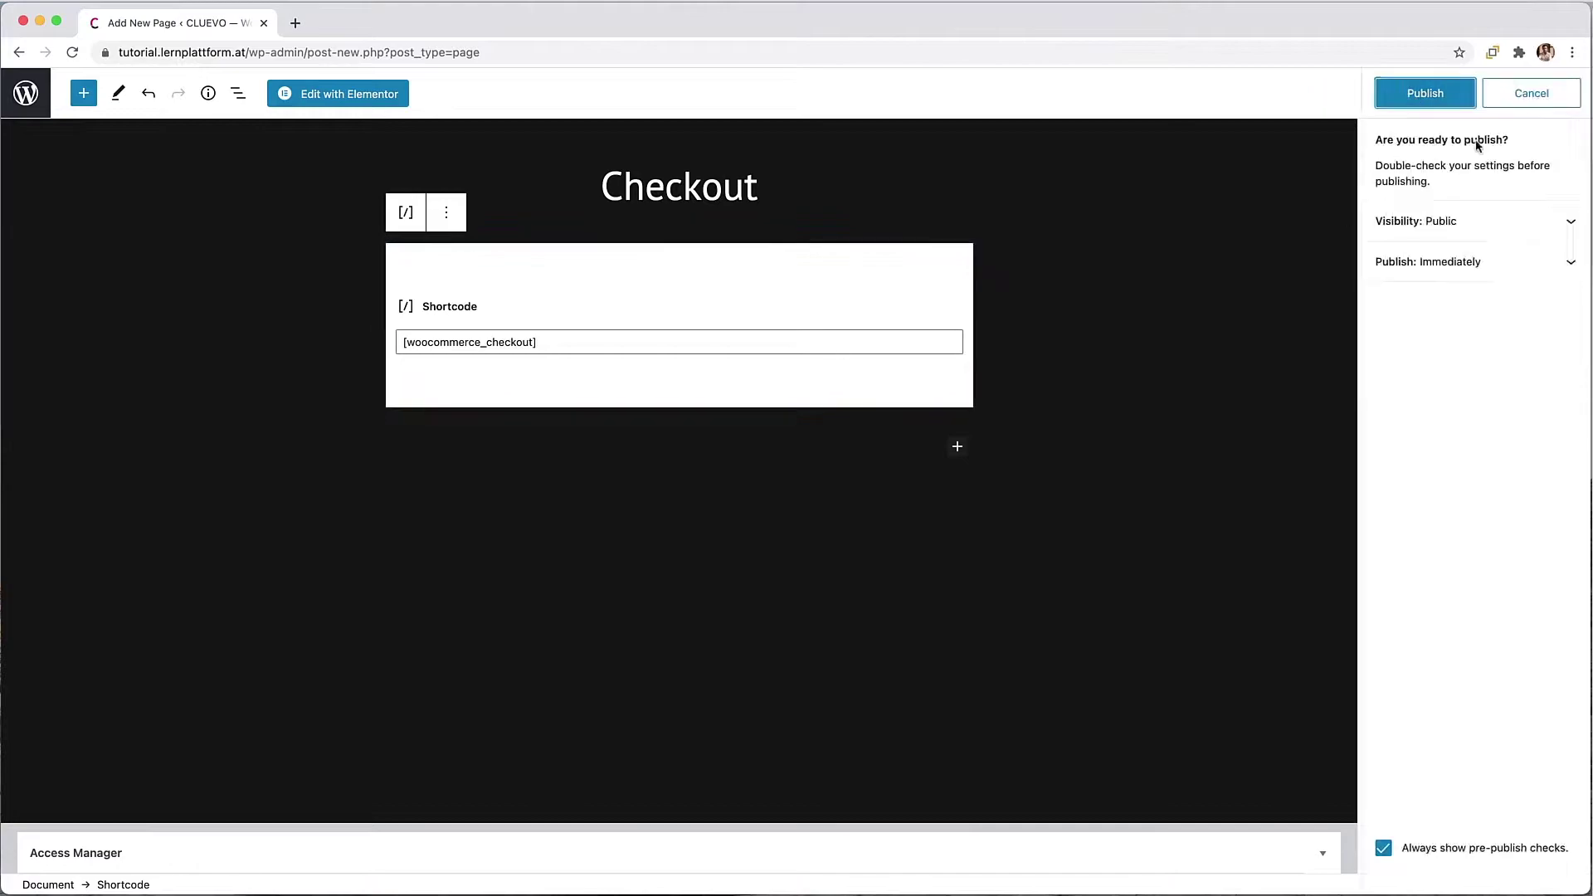
{"action": "left_click", "coordinate": [1423, 93]}
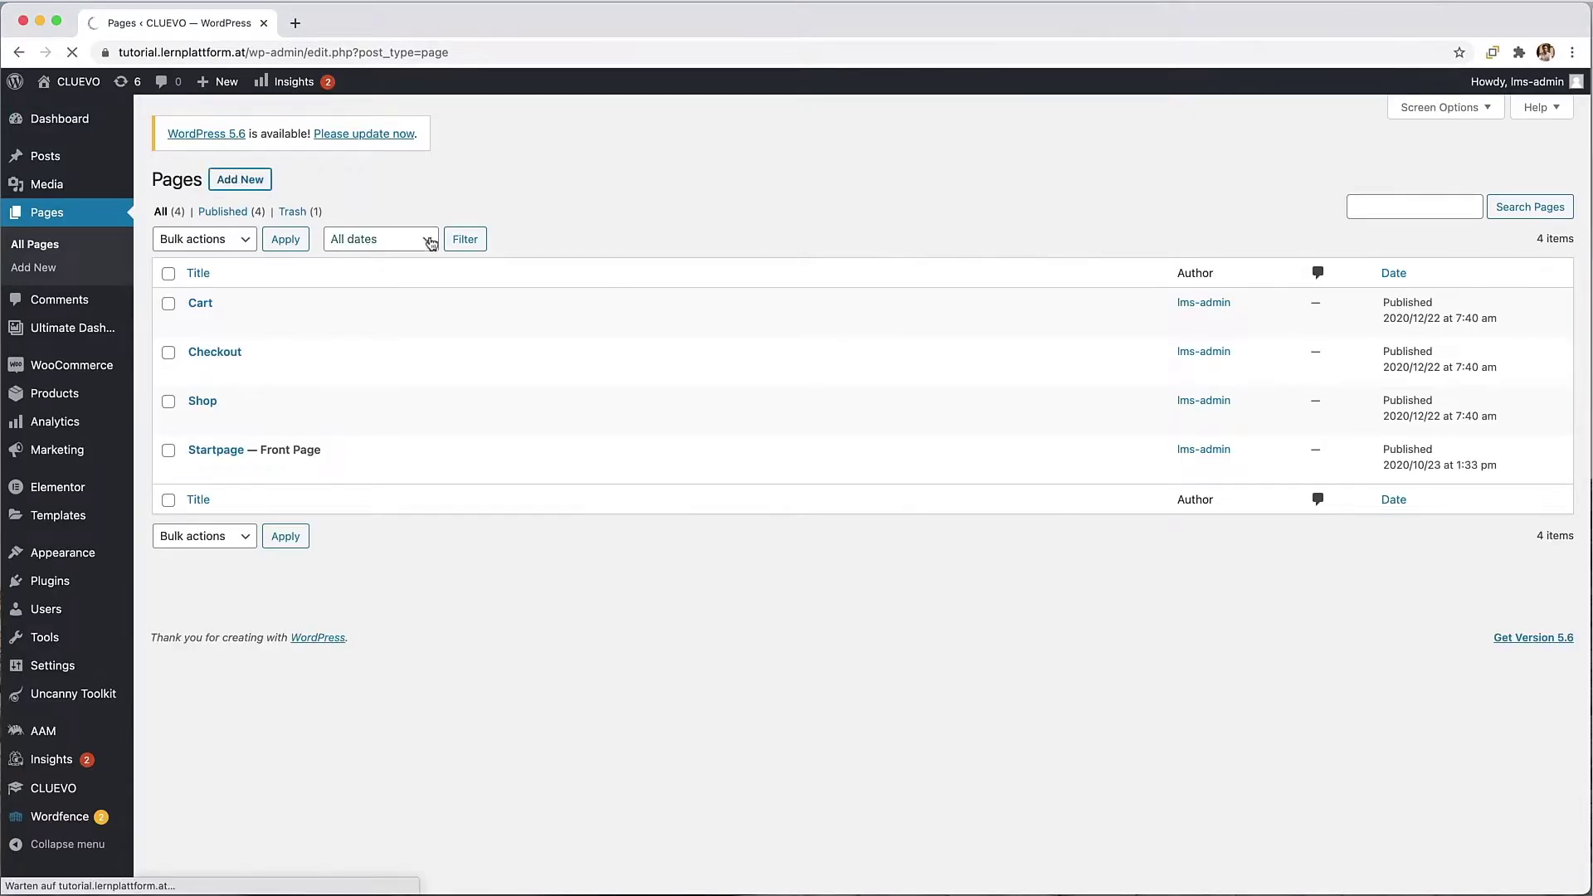
Step: Publish a 'Profile' page with [woocommerce_my_account] in a Shortcode block, then return to Pages
{"action": "left_click", "coordinate": [236, 176]}
{"action": "type", "text": "Profile"}
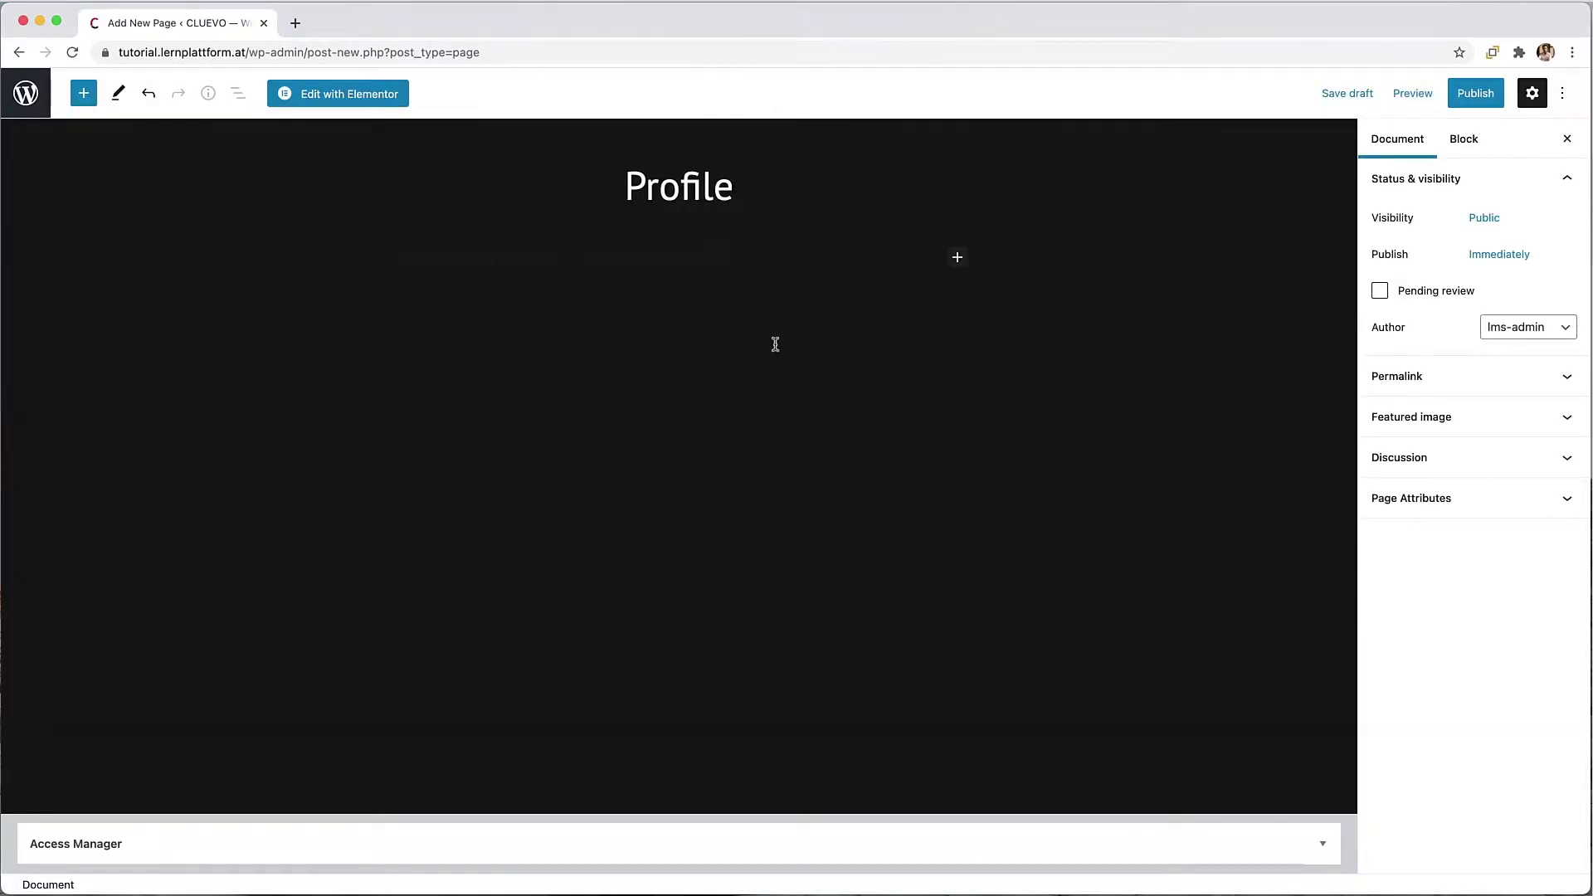
{"action": "left_click", "coordinate": [957, 257]}
{"action": "left_click", "coordinate": [996, 390]}
{"action": "type", "text": "[woocommerce_my_account]"}
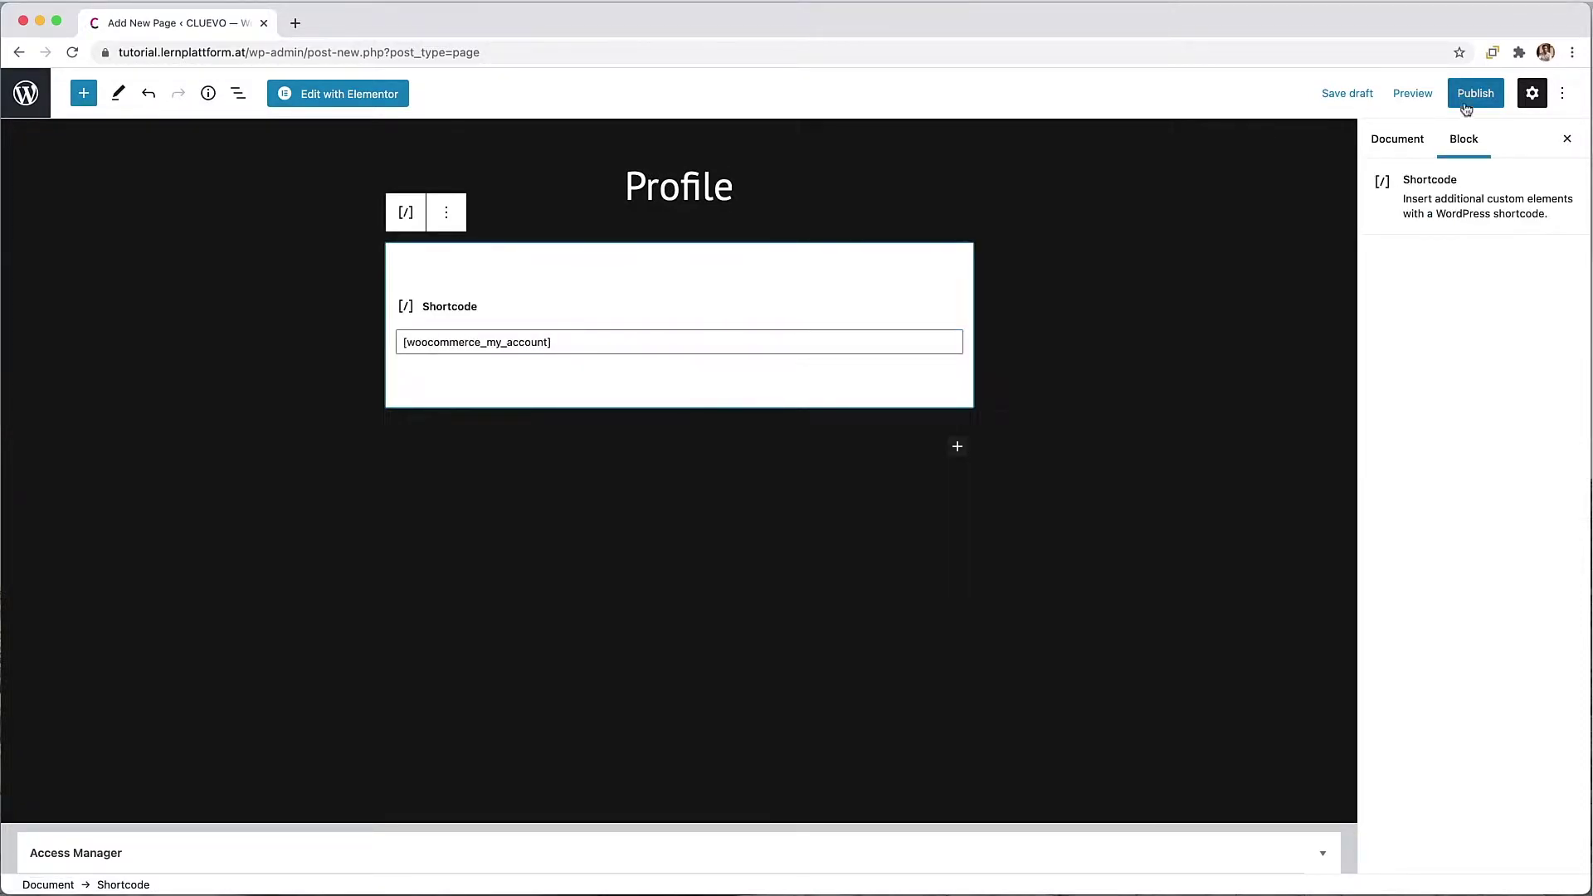
{"action": "left_click", "coordinate": [1475, 93]}
{"action": "left_click", "coordinate": [1423, 93]}
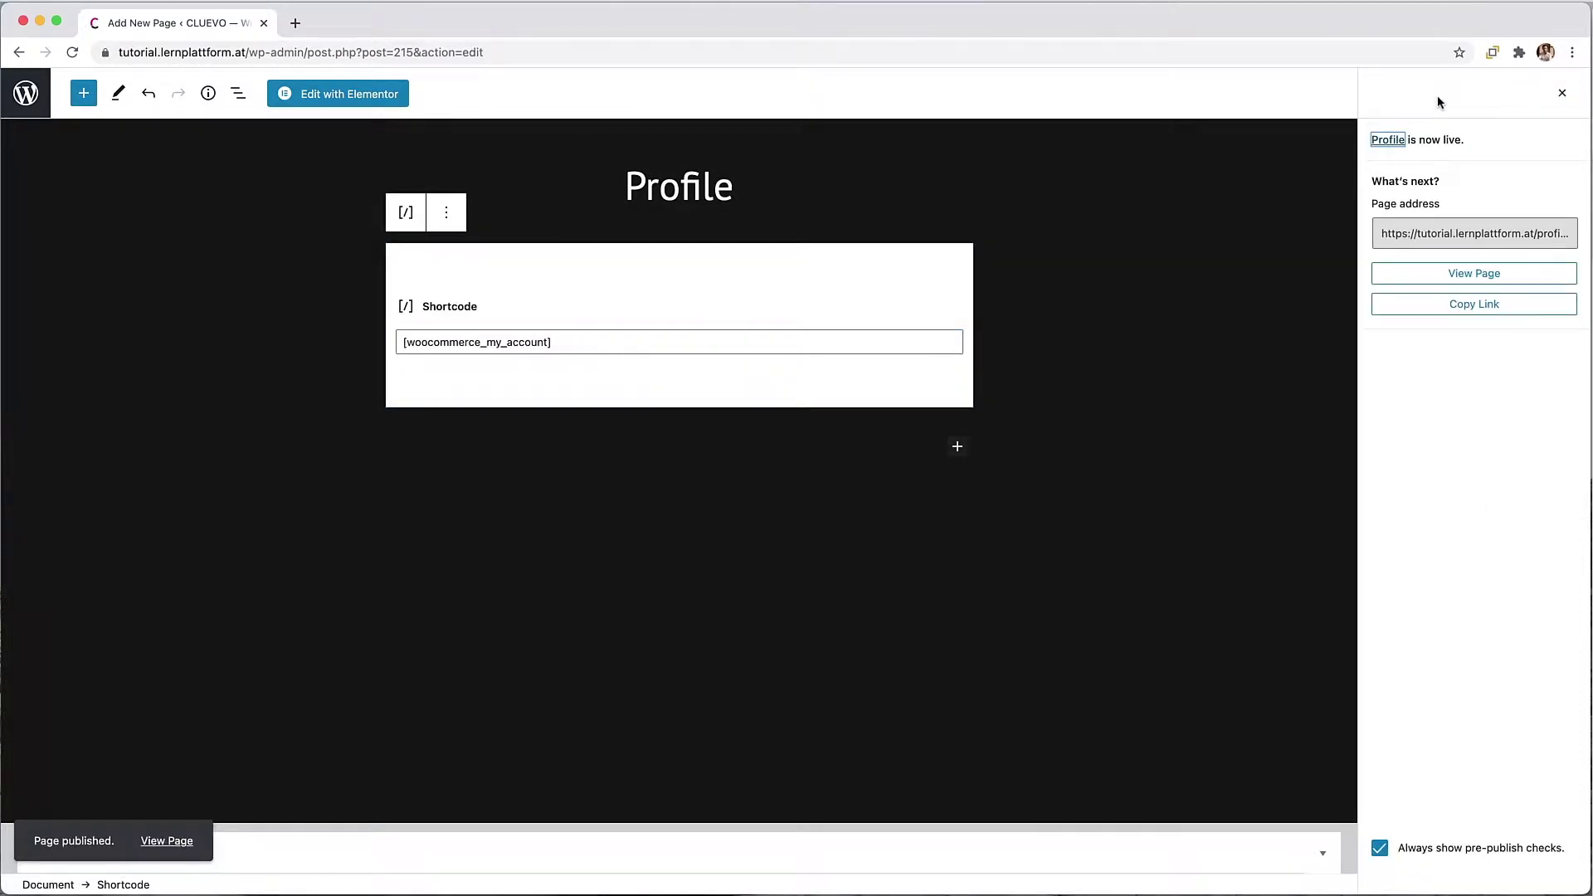
{"action": "left_click", "coordinate": [25, 92]}
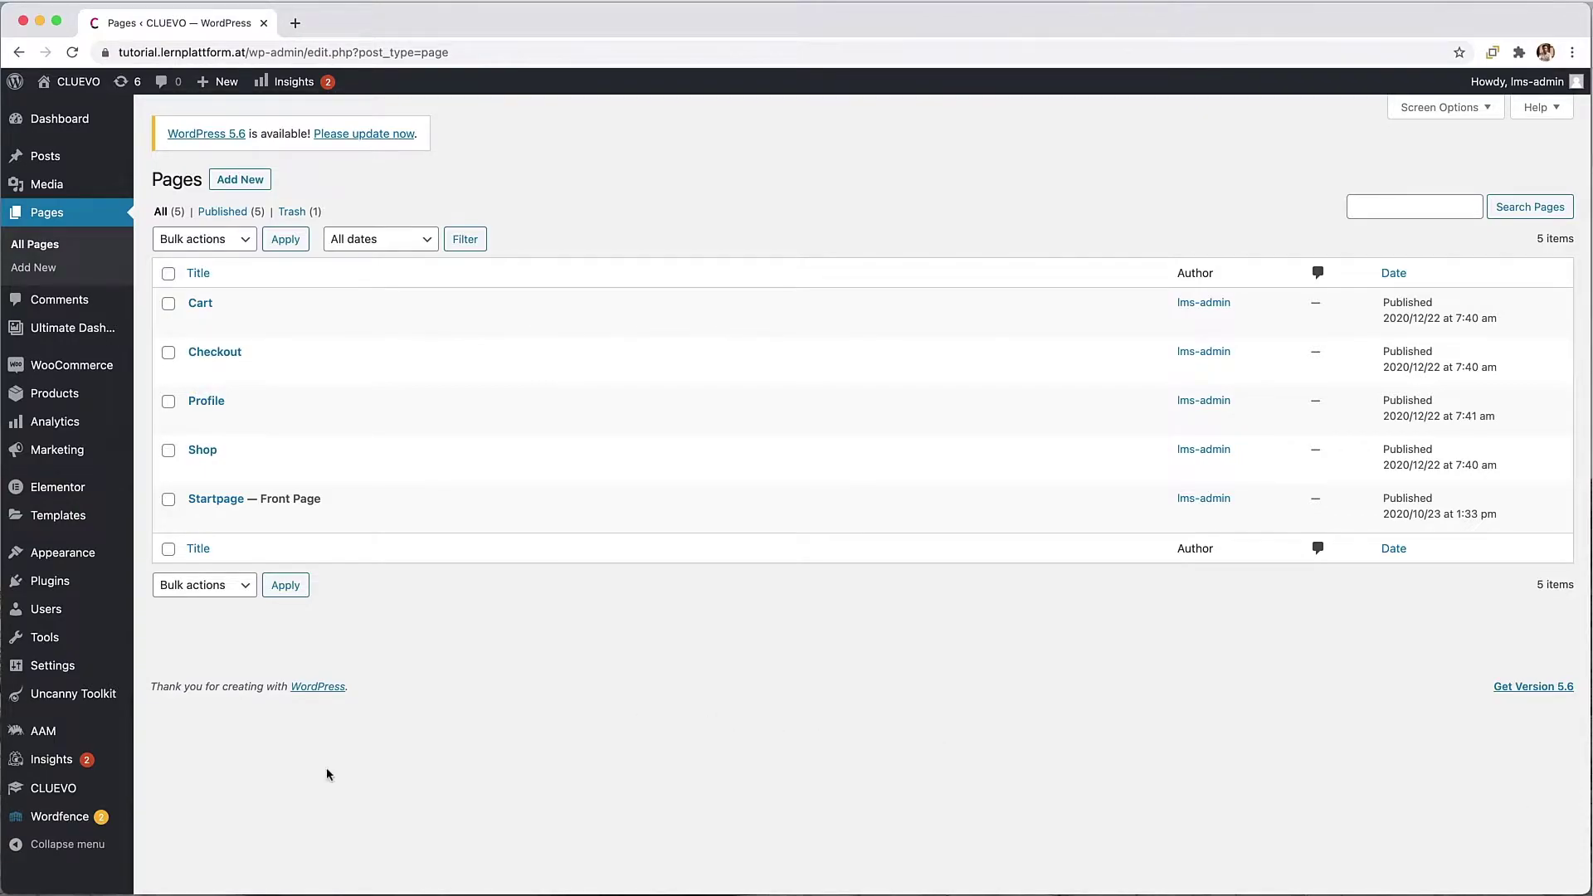
Step: In WooCommerce General settings, enter Washington Ave, New York City and the postcode as store address
{"action": "mouse_move", "coordinate": [56, 375]}
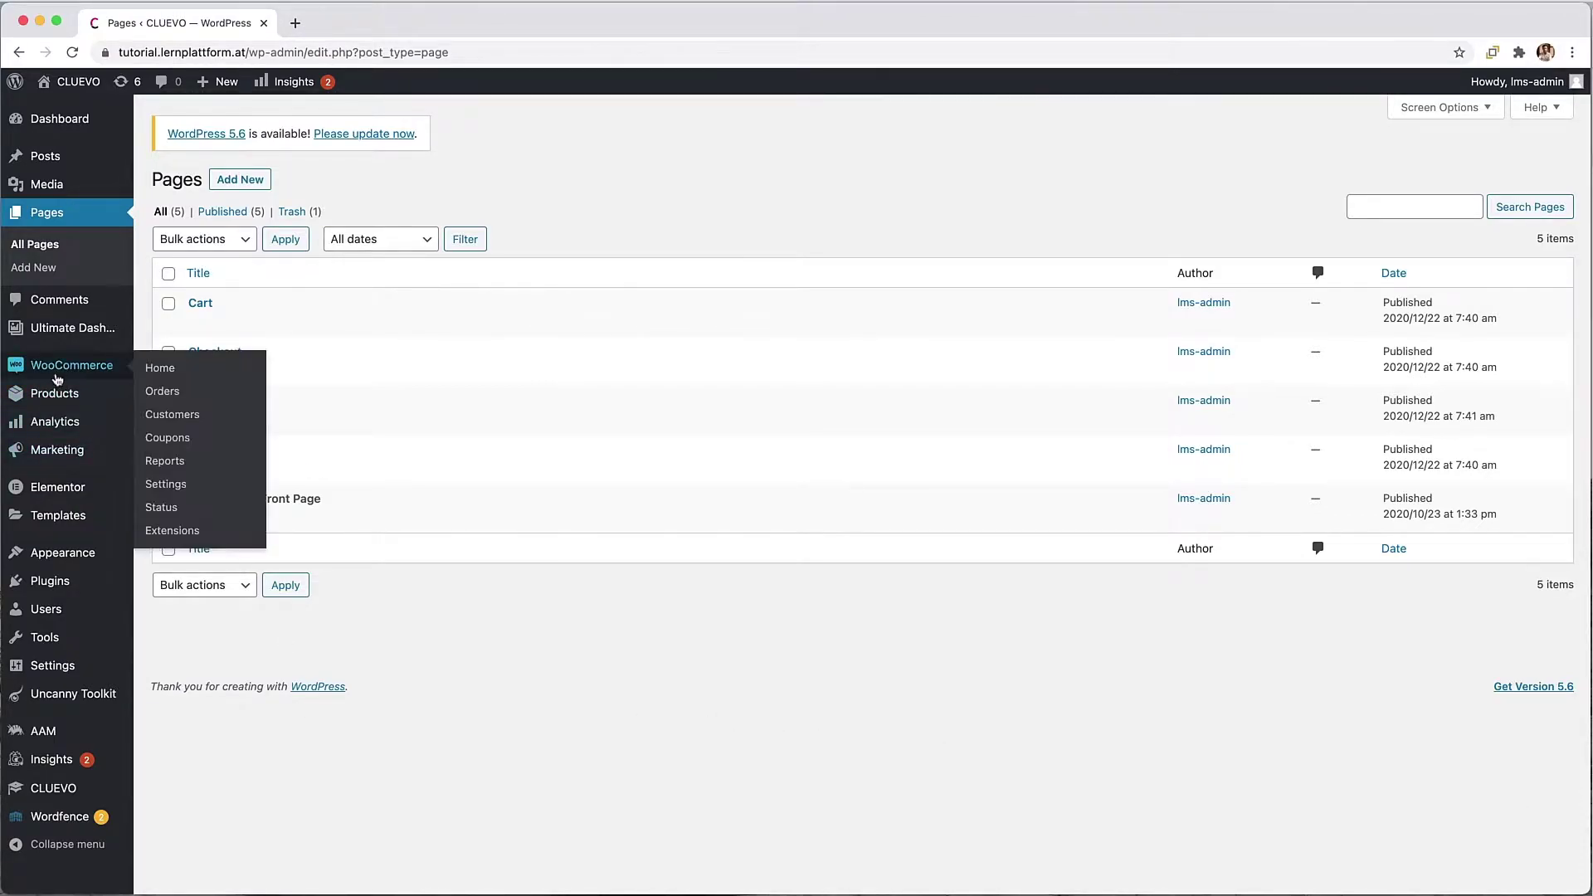
{"action": "left_click", "coordinate": [183, 490]}
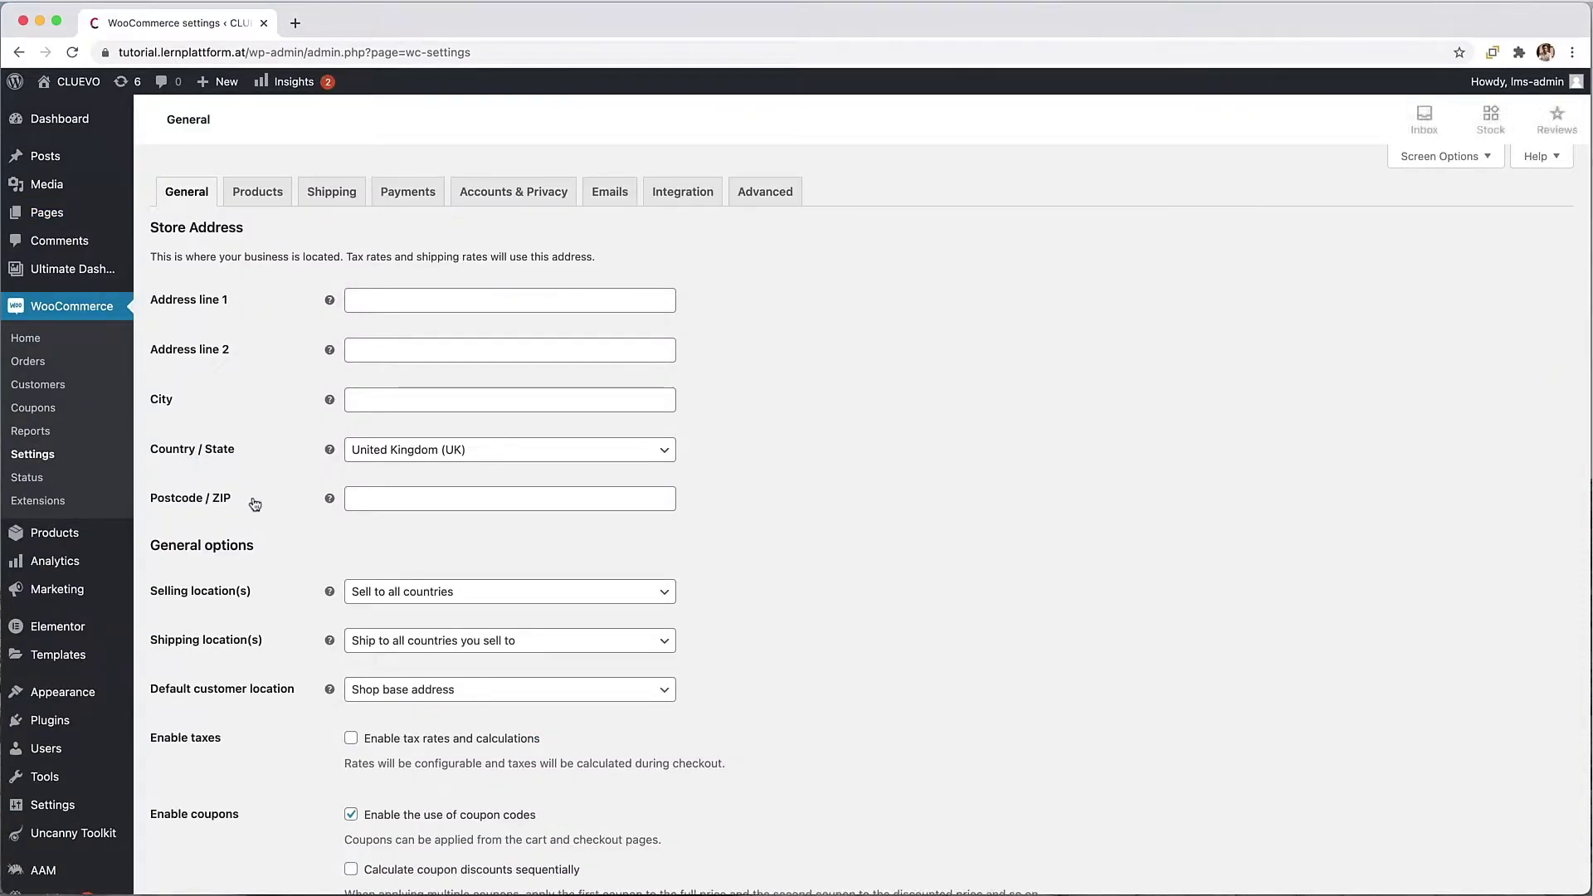
{"action": "left_click", "coordinate": [360, 304]}
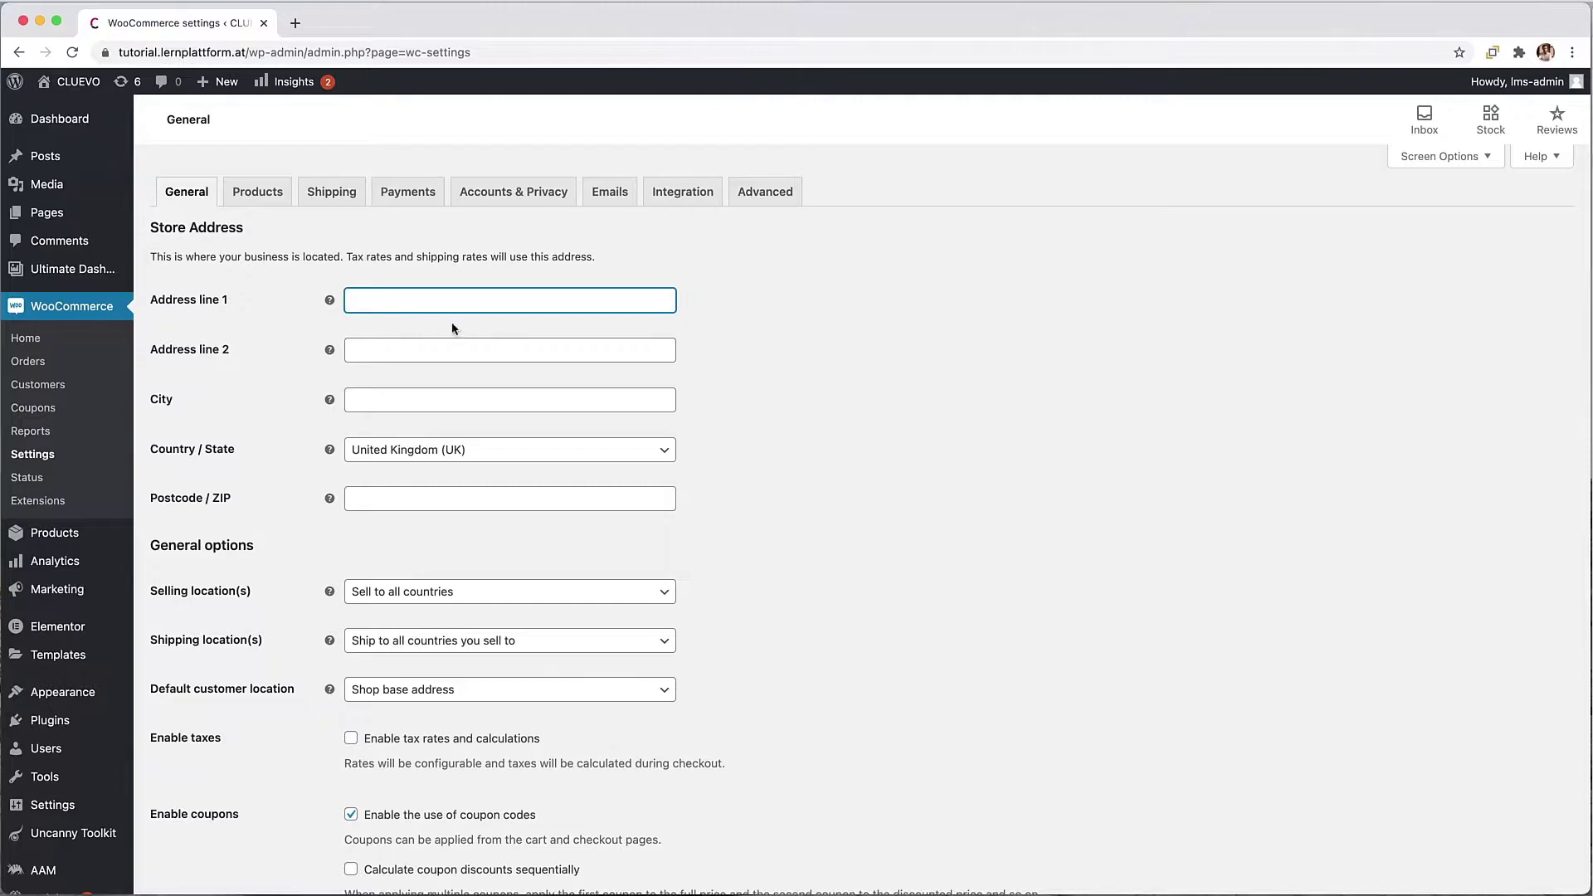
{"action": "type", "text": "Washington Ave"}
{"action": "key", "text": "Tab"}
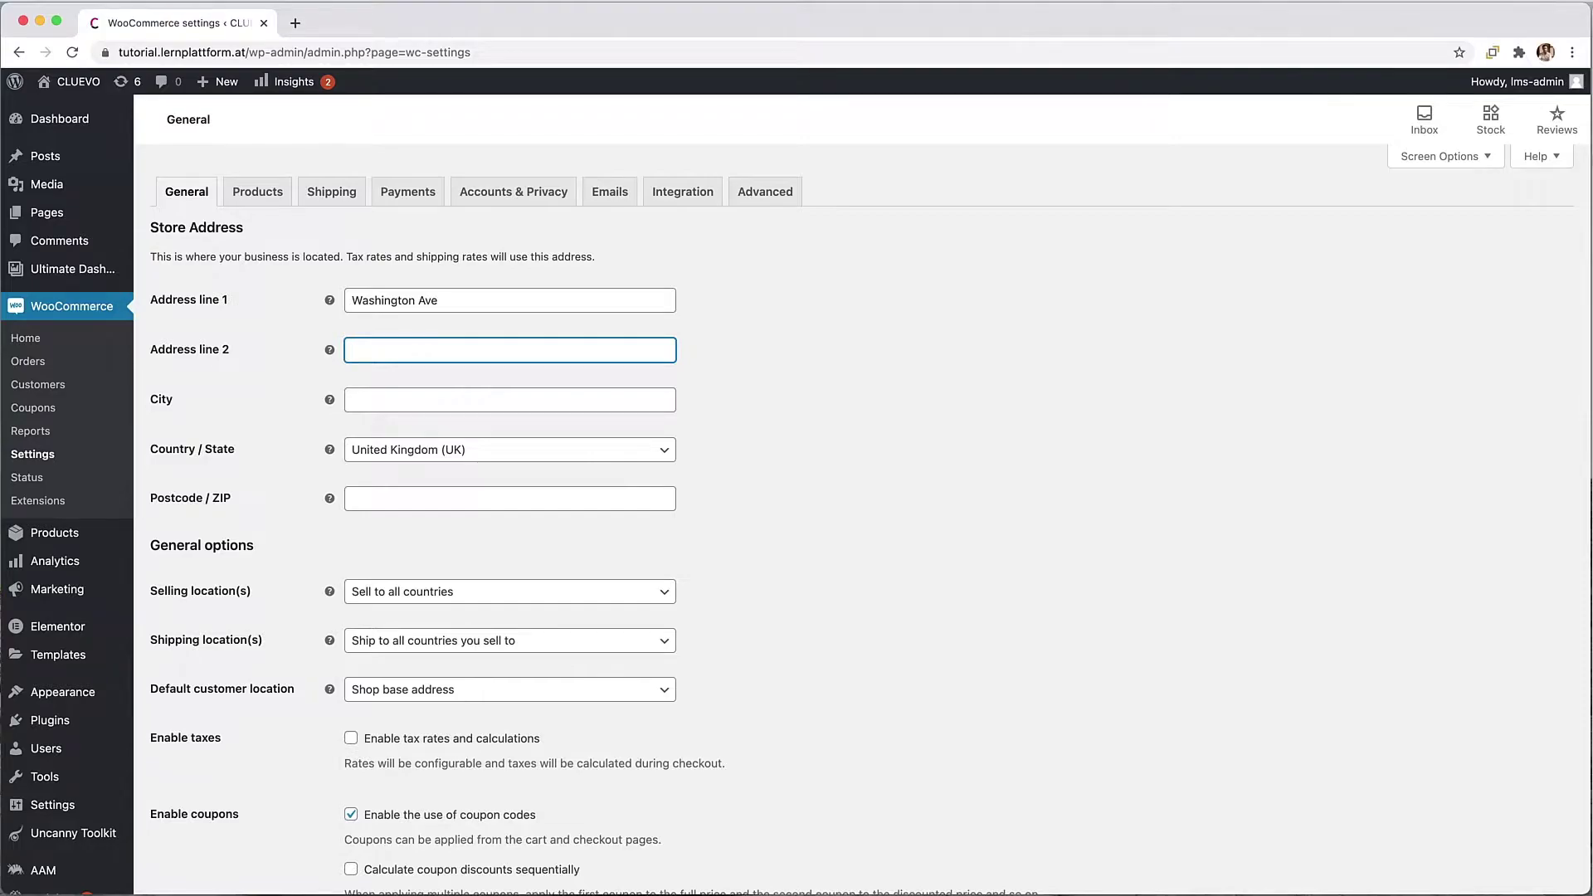
{"action": "key", "text": "Tab"}
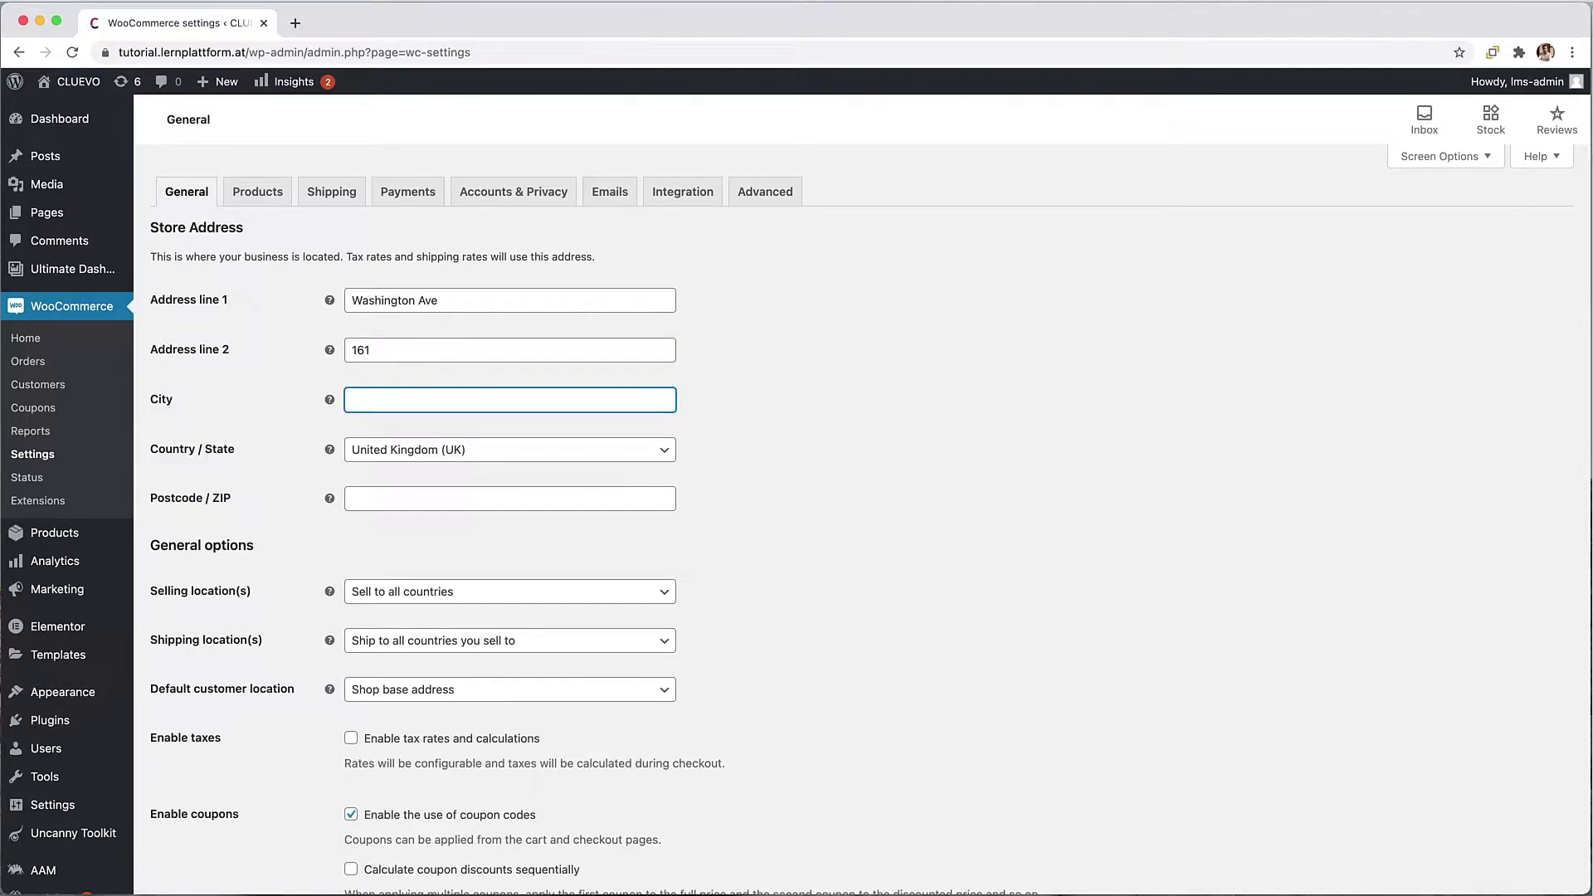
{"action": "type", "text": "New York City"}
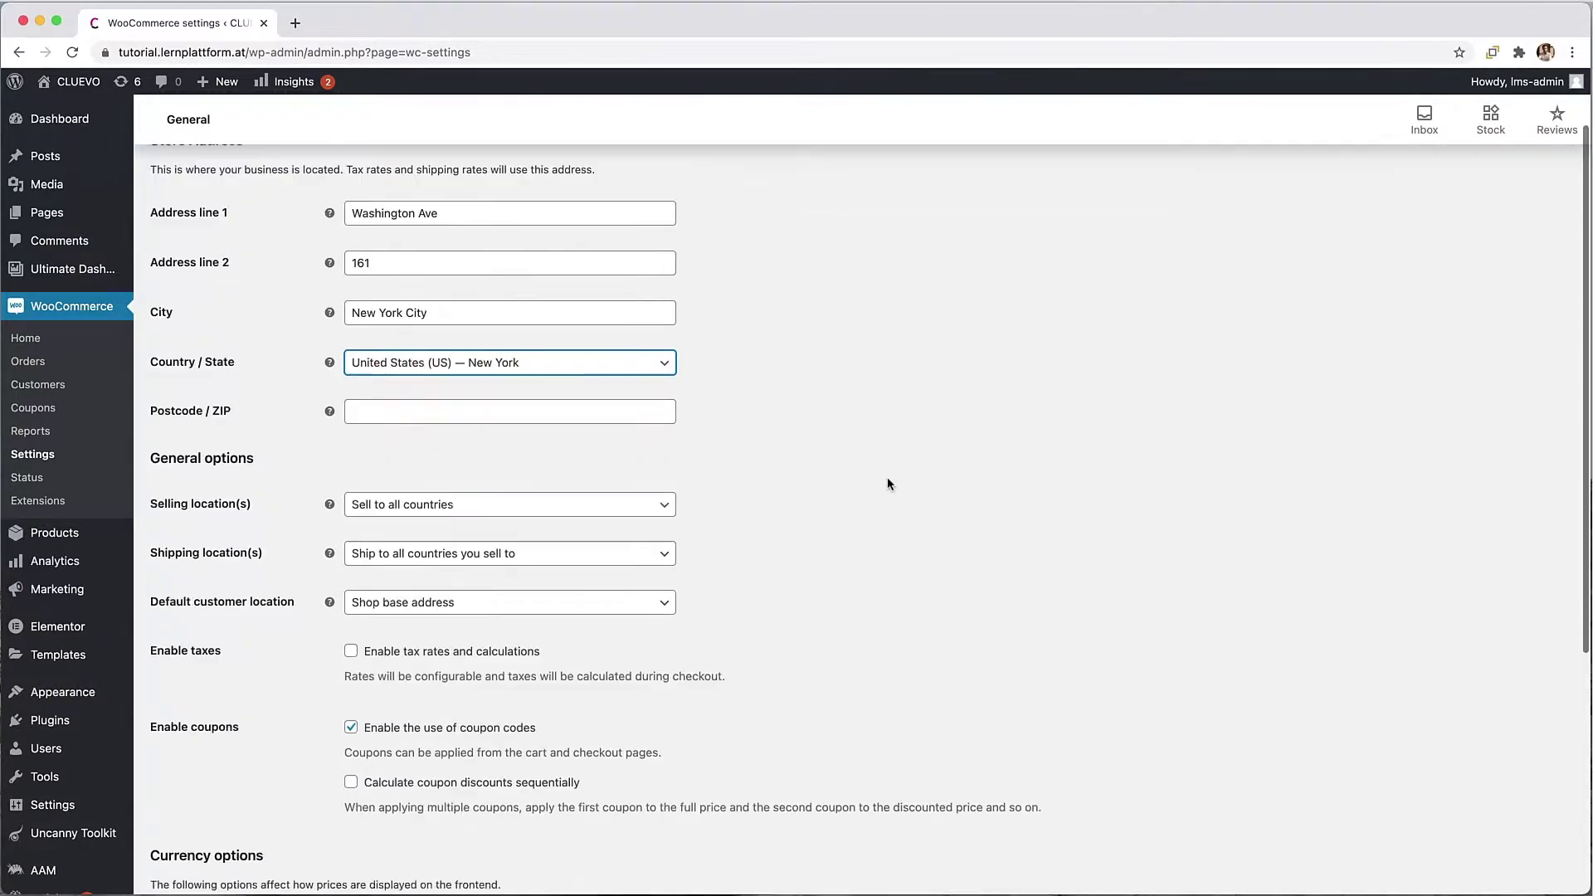
{"action": "scroll", "coordinate": [887, 476], "scroll_direction": "up", "scroll_amount": 1}
{"action": "left_click", "coordinate": [540, 499]}
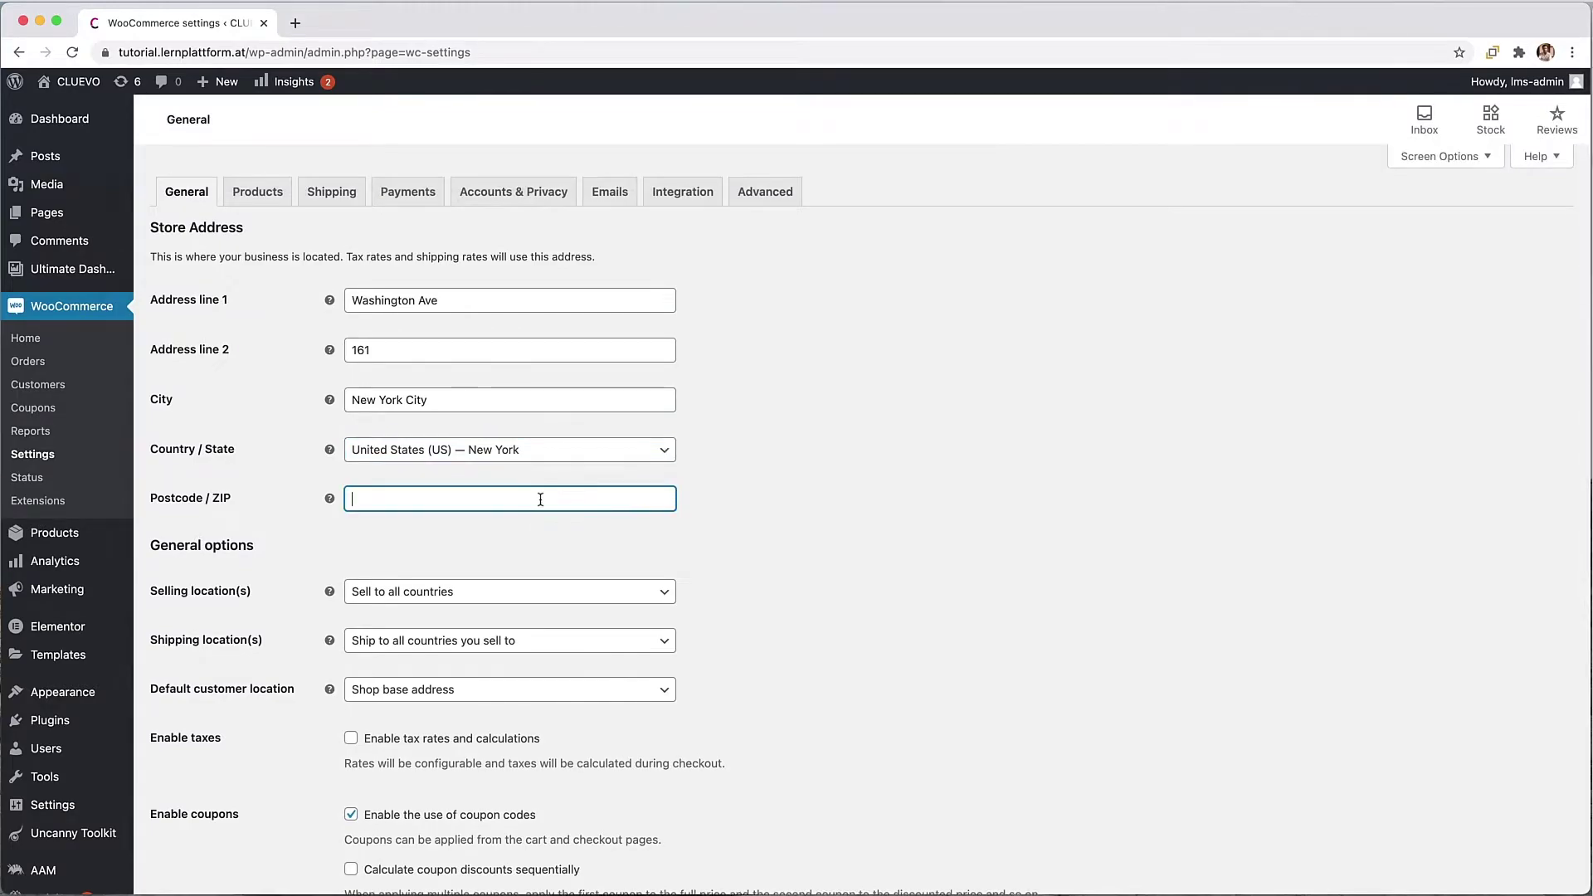
{"action": "type", "text": "10001"}
{"action": "left_click", "coordinate": [1059, 597]}
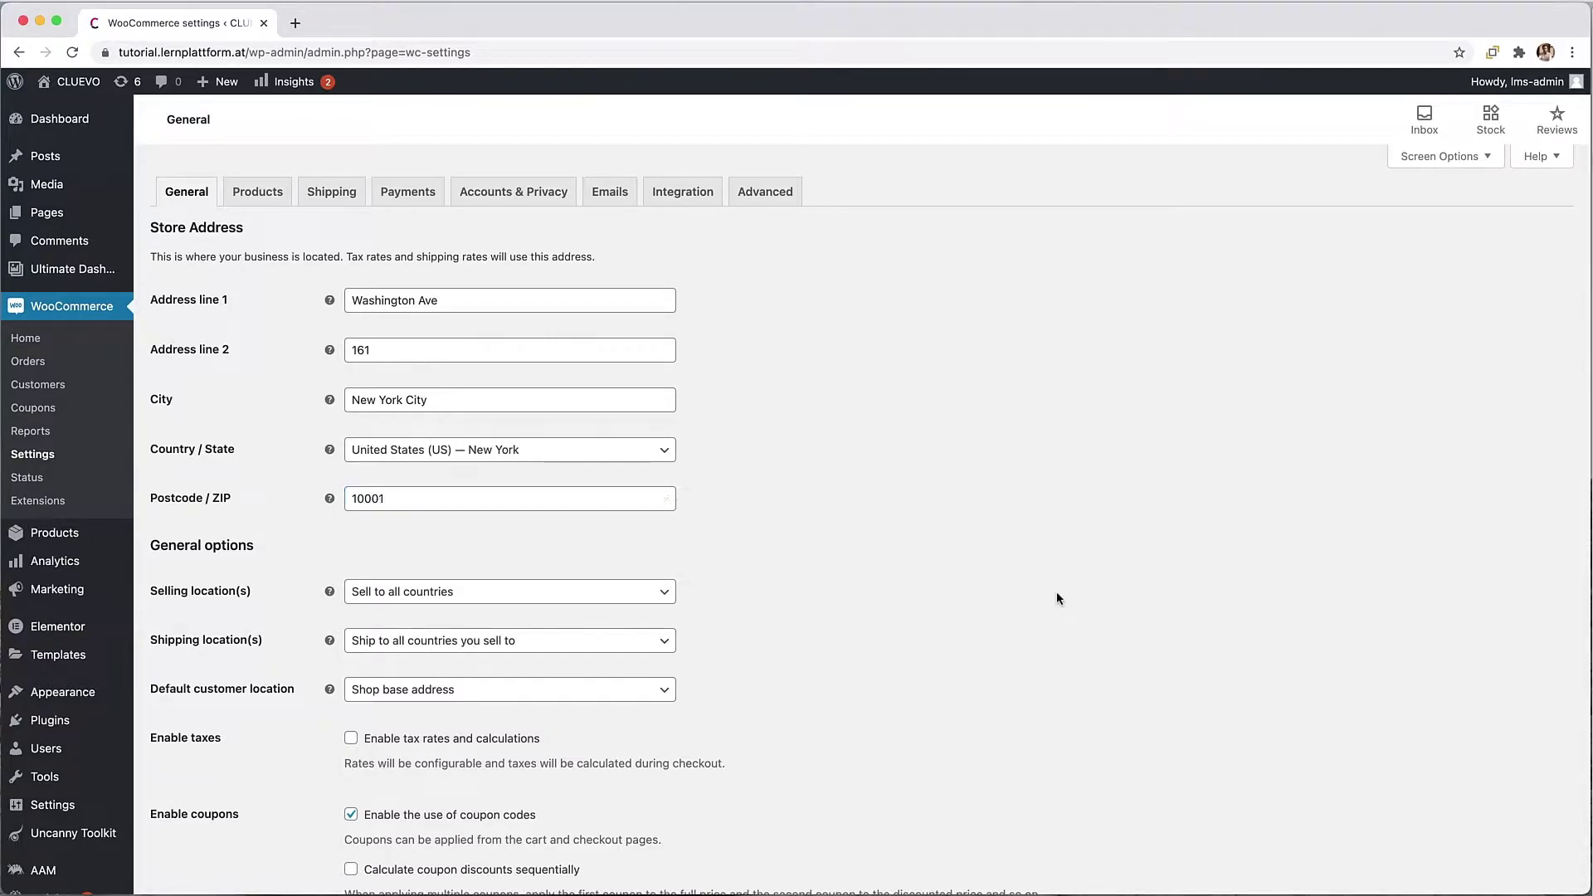
Step: Switch the store currency to United States (US) dollar and save the general settings
{"action": "scroll", "coordinate": [959, 603], "scroll_direction": "down", "scroll_amount": 3}
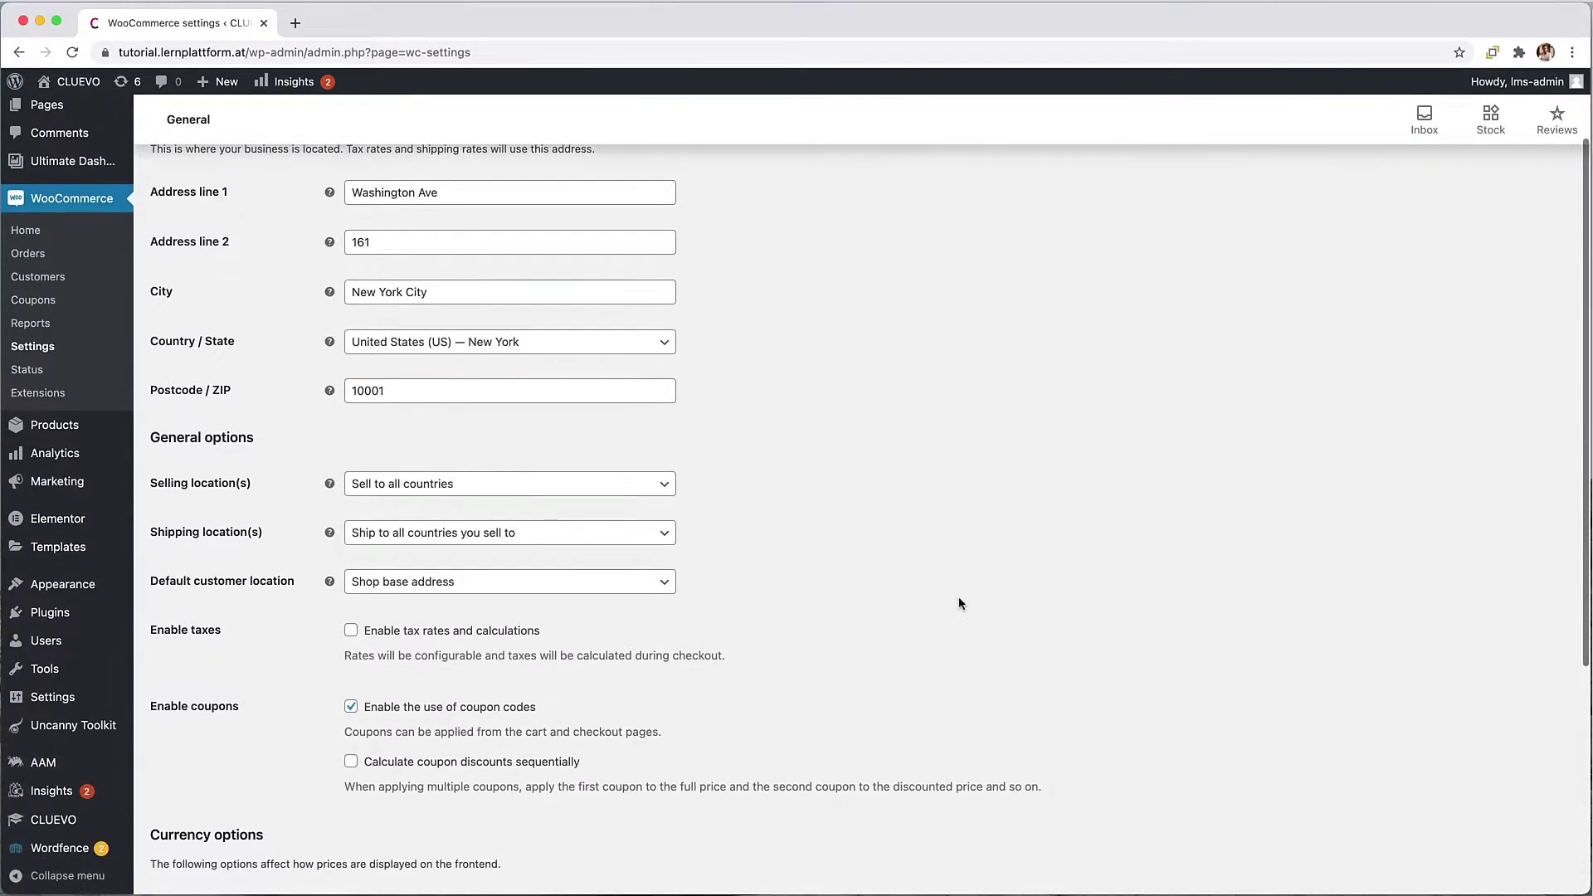
{"action": "scroll", "coordinate": [959, 598], "scroll_direction": "down", "scroll_amount": 5}
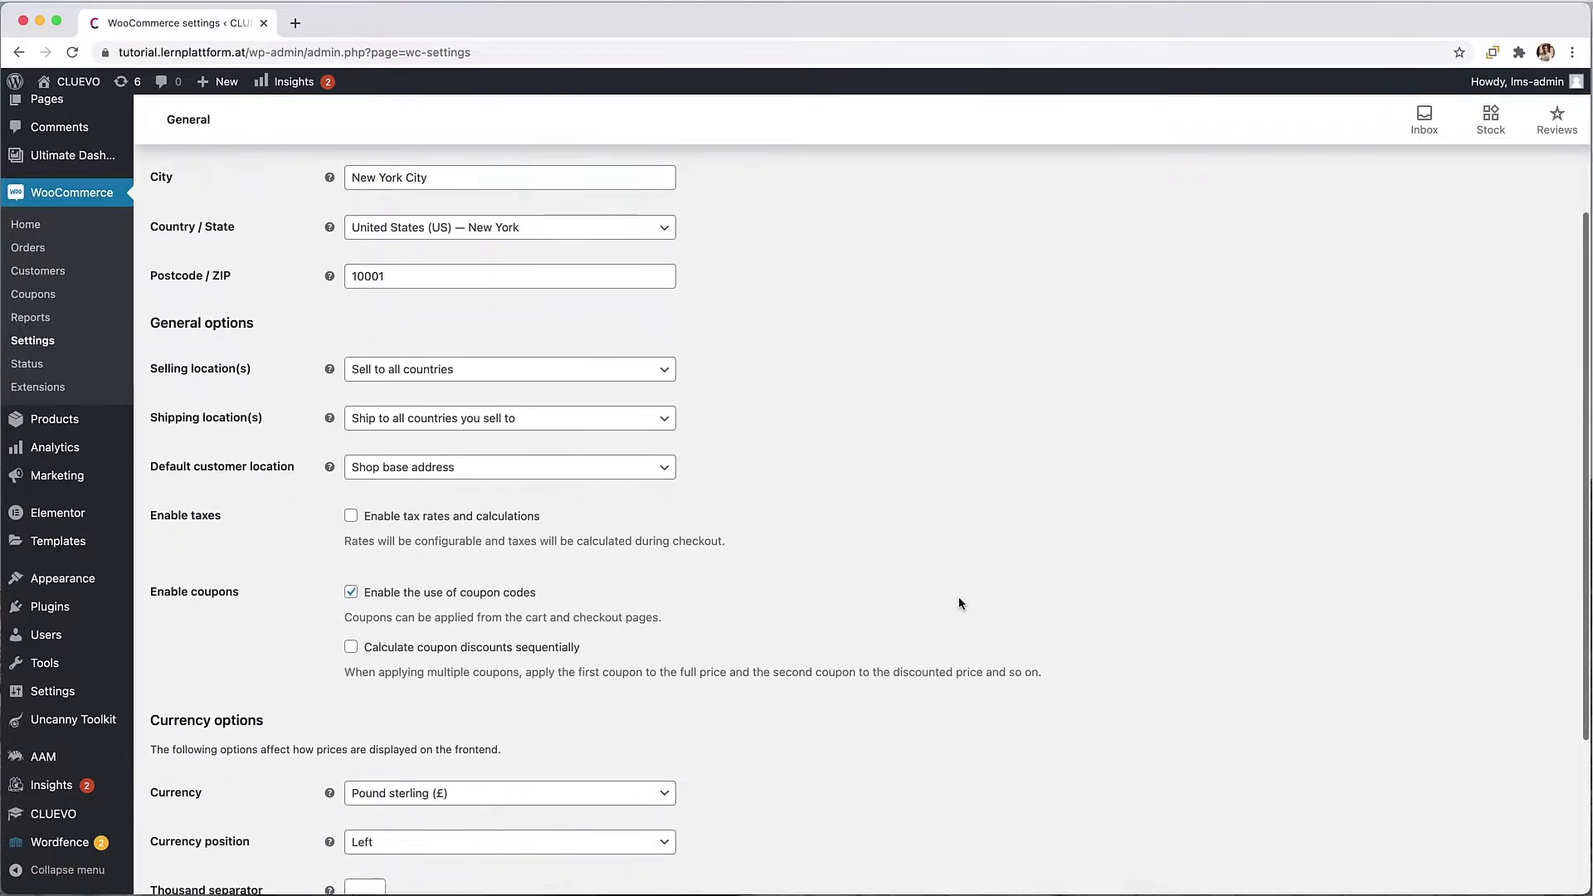
{"action": "scroll", "coordinate": [958, 599], "scroll_direction": "down", "scroll_amount": 2}
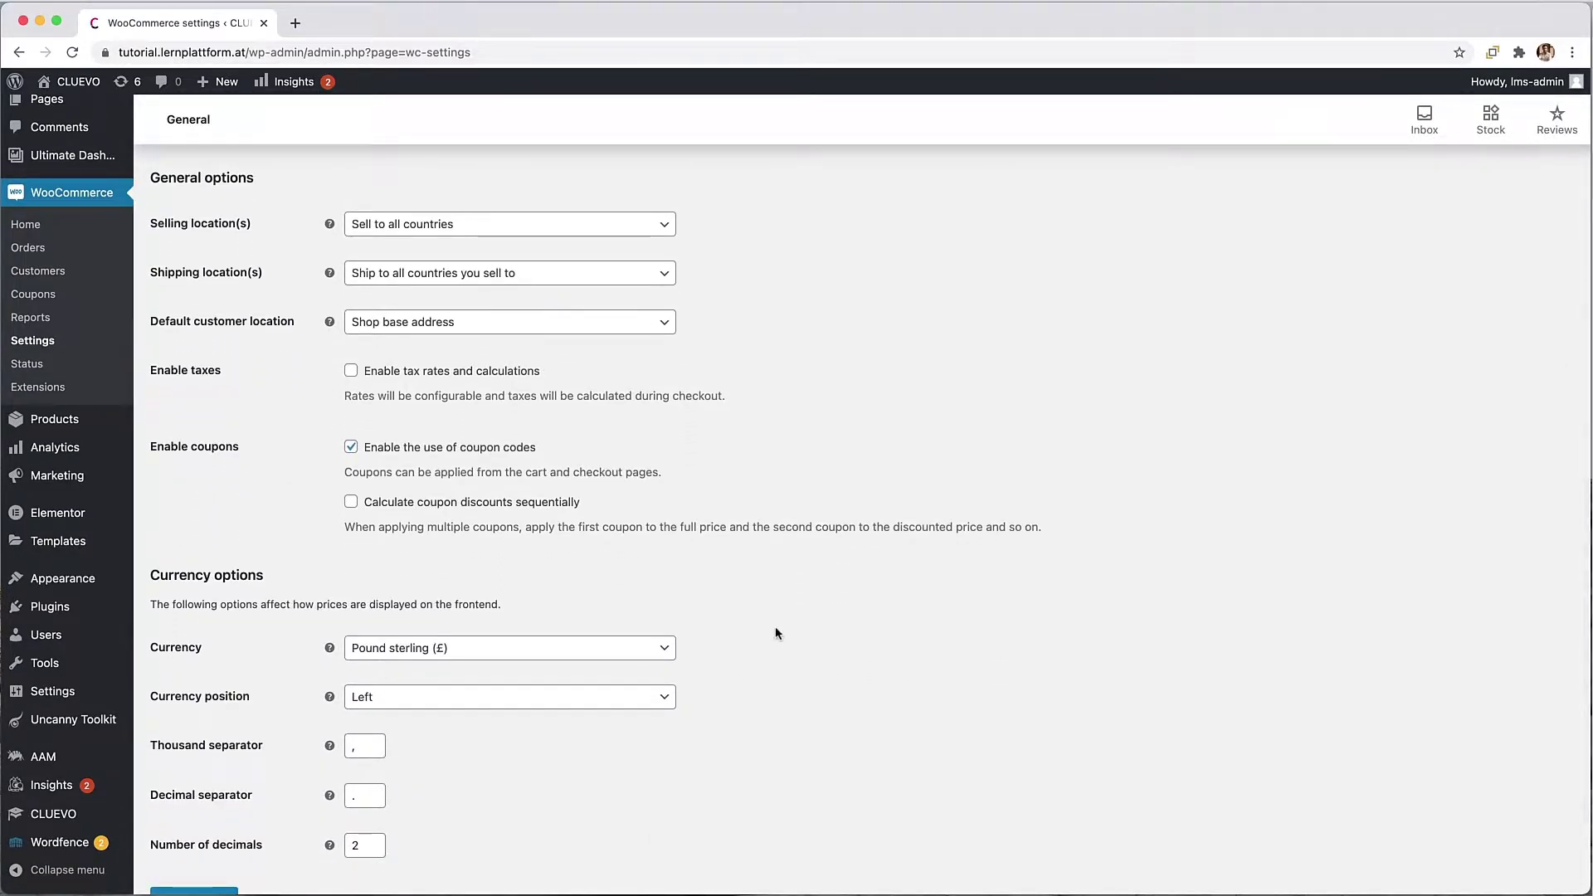
{"action": "left_click", "coordinate": [630, 653]}
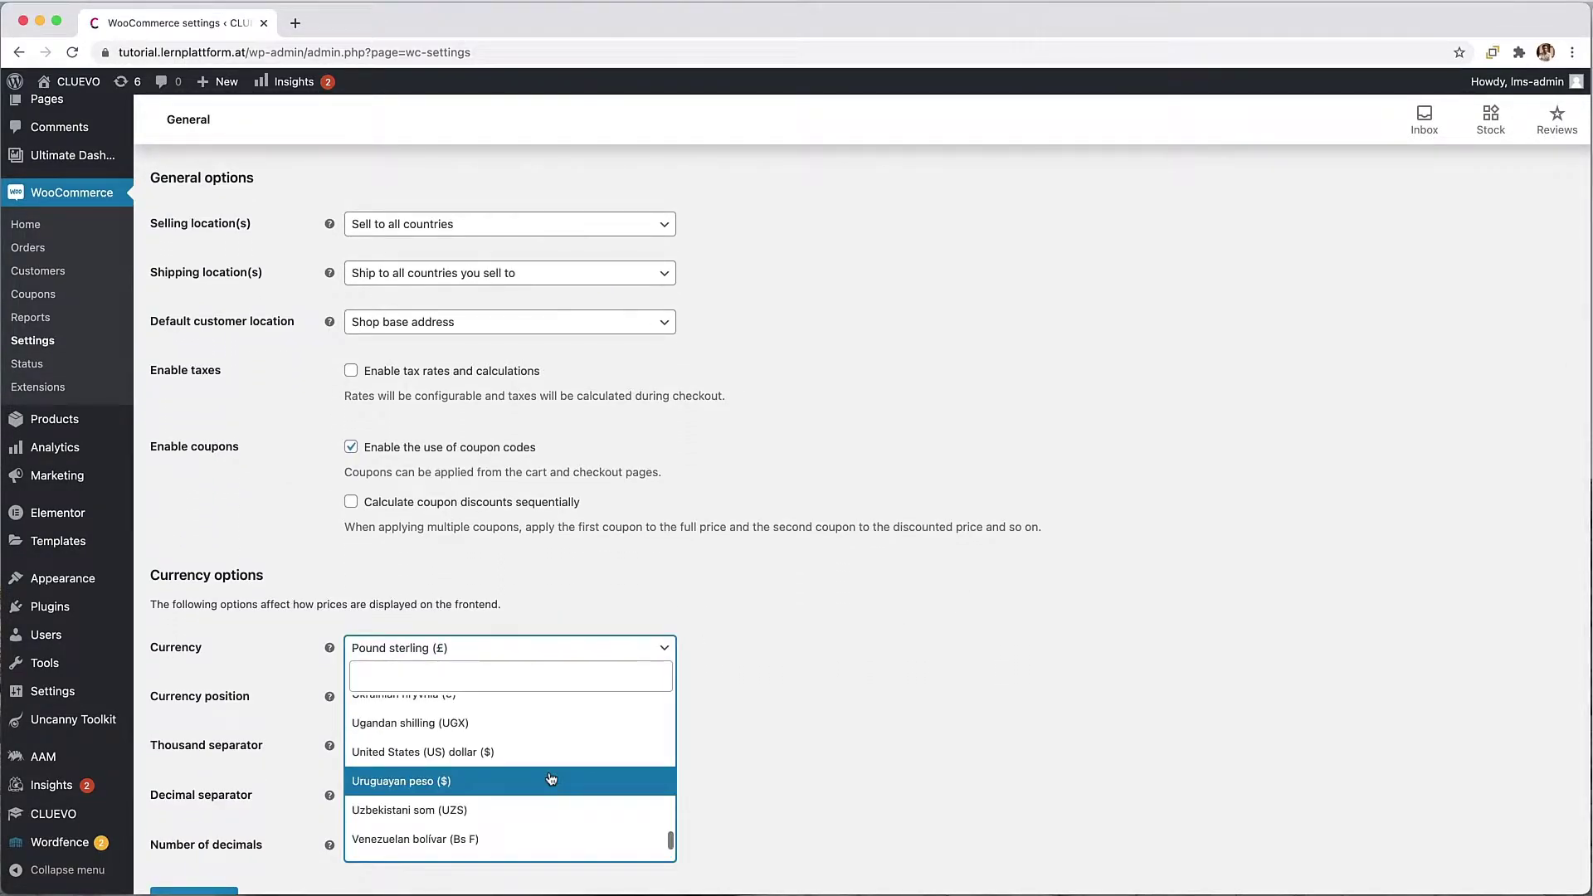
{"action": "left_click", "coordinate": [506, 758]}
{"action": "scroll", "coordinate": [626, 758], "scroll_direction": "down", "scroll_amount": 2}
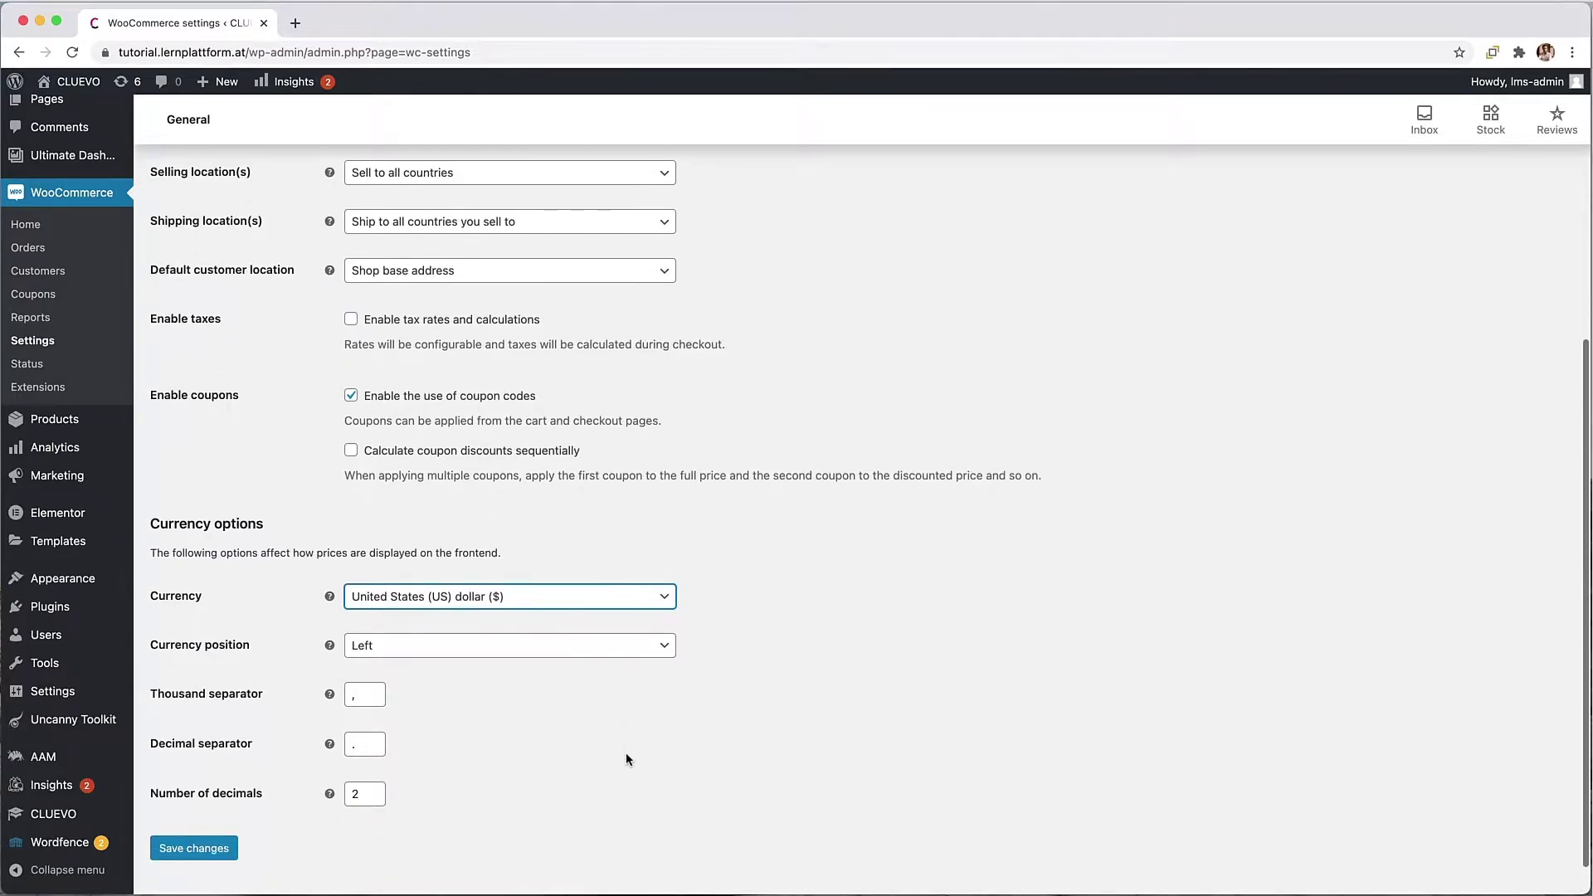
{"action": "left_click", "coordinate": [195, 848]}
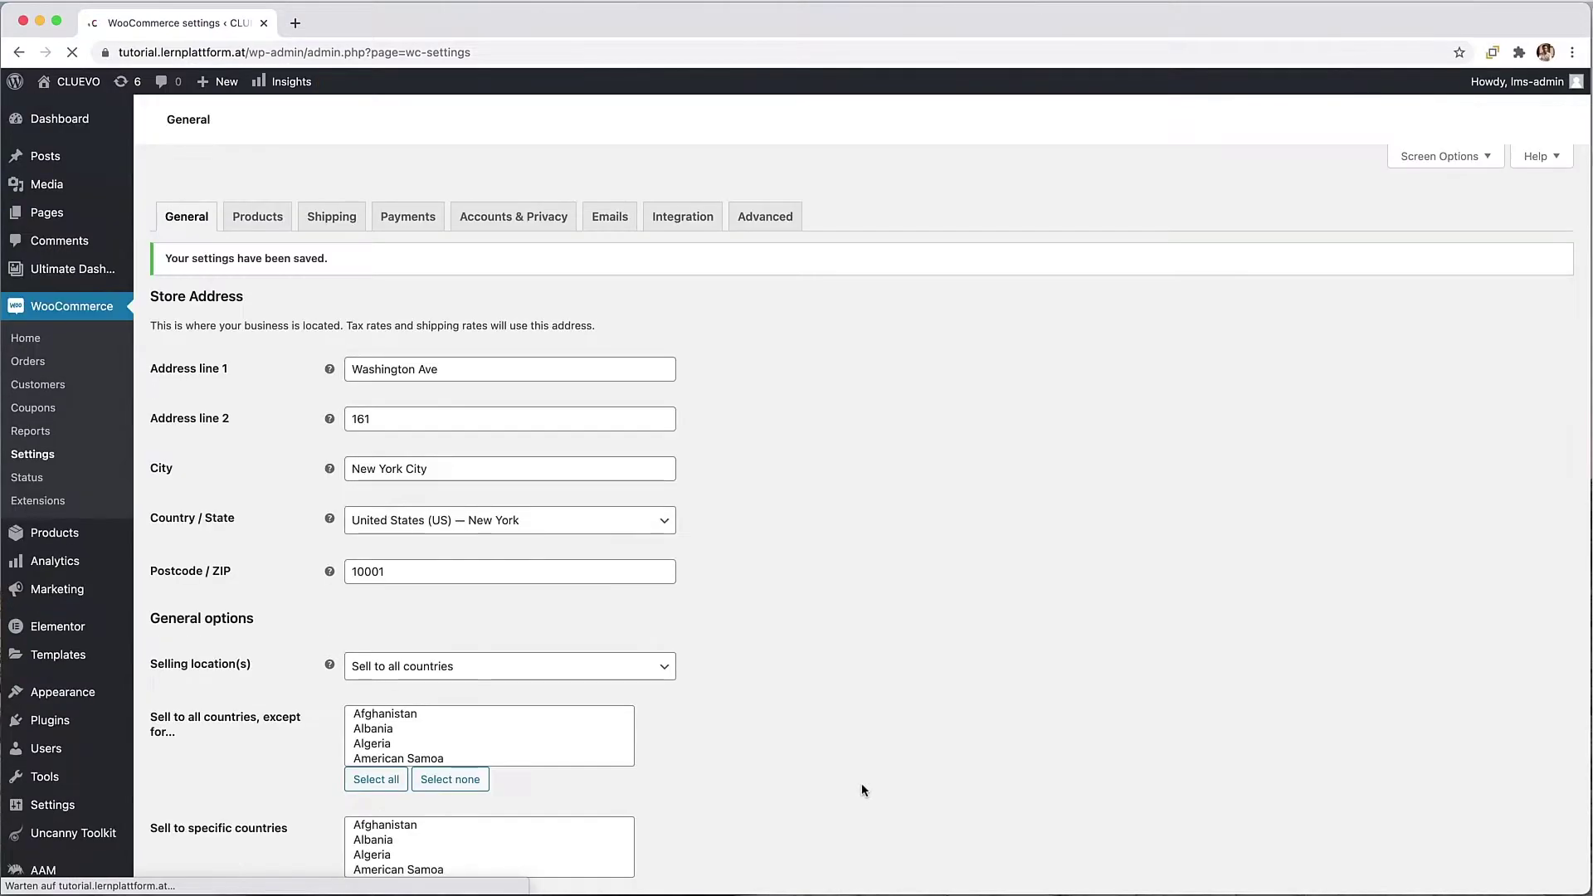
Step: Make Shop the shop page, set units to lbs and in, and untick stock management
{"action": "left_click", "coordinate": [240, 198]}
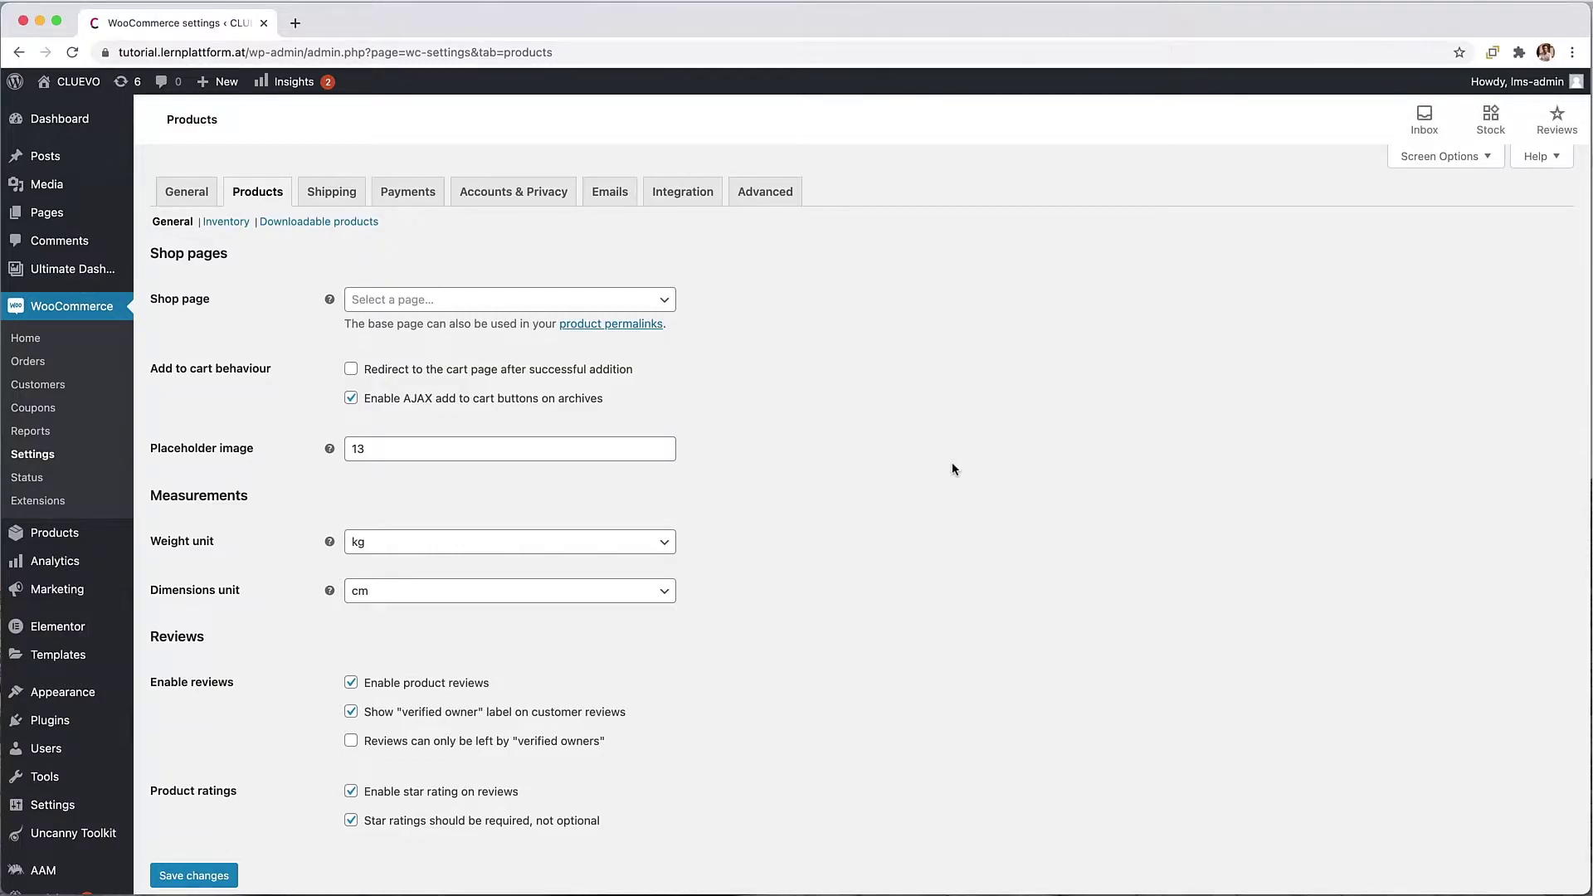
{"action": "left_click", "coordinate": [589, 300]}
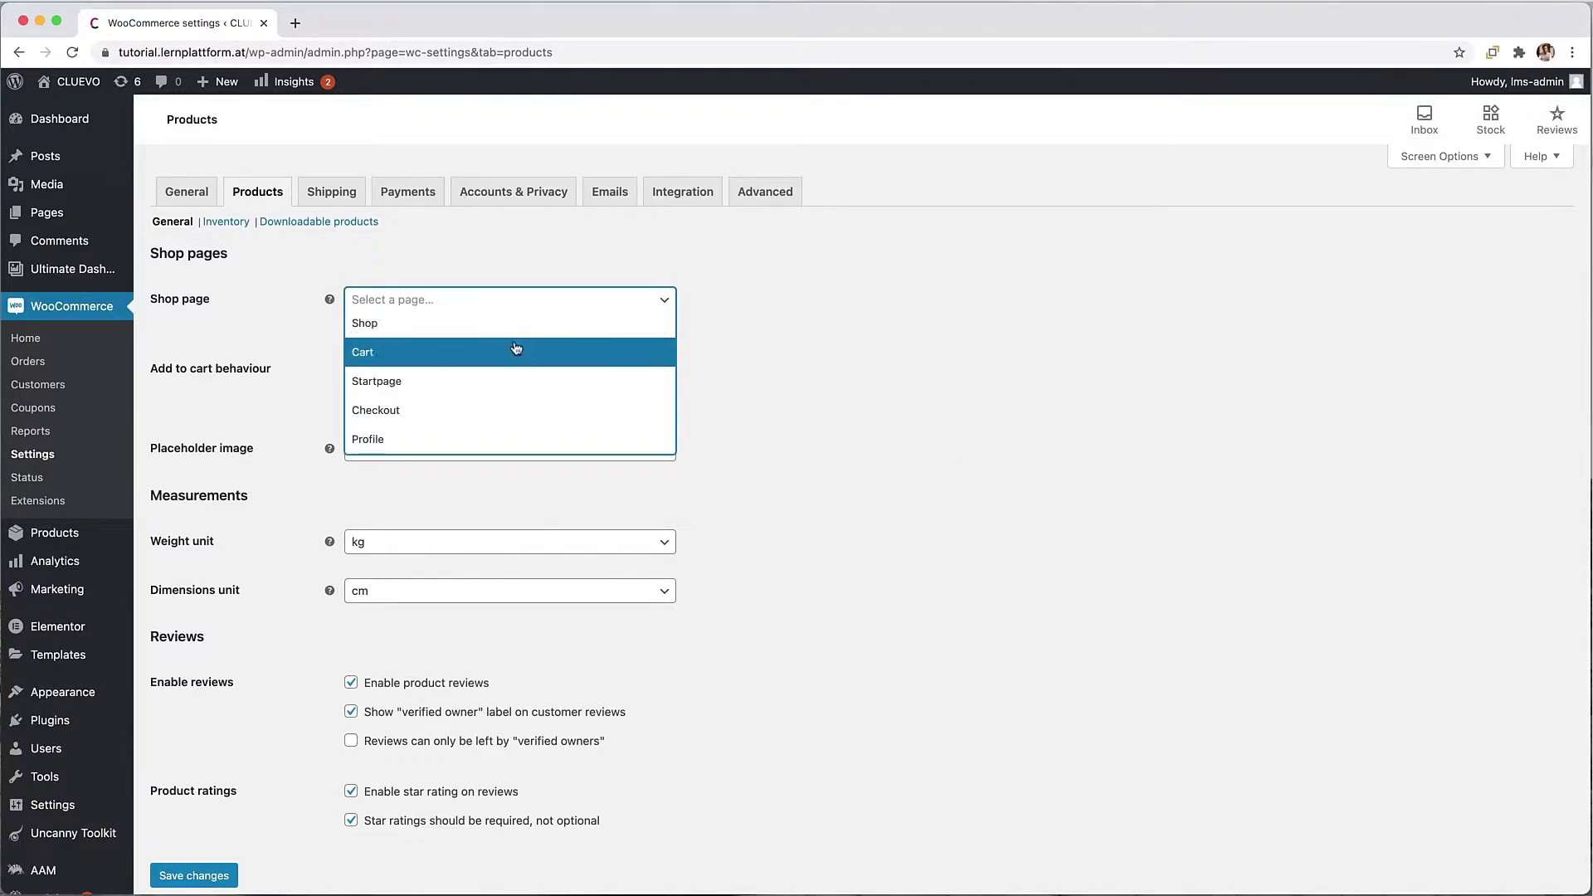
{"action": "left_click", "coordinate": [459, 330]}
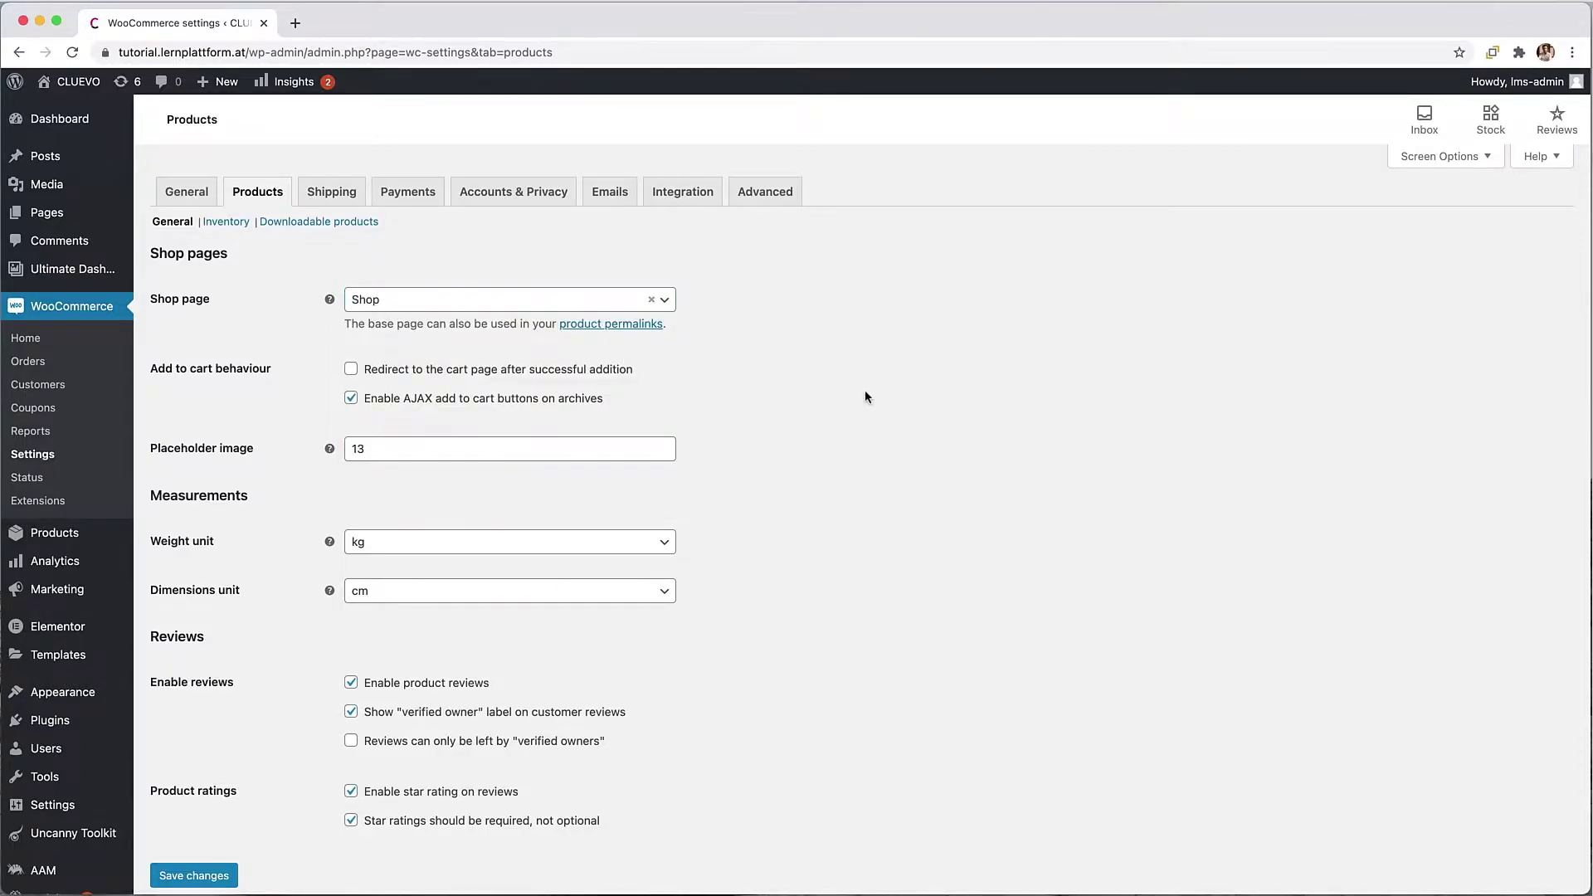
{"action": "scroll", "coordinate": [865, 390], "scroll_direction": "down", "scroll_amount": 2}
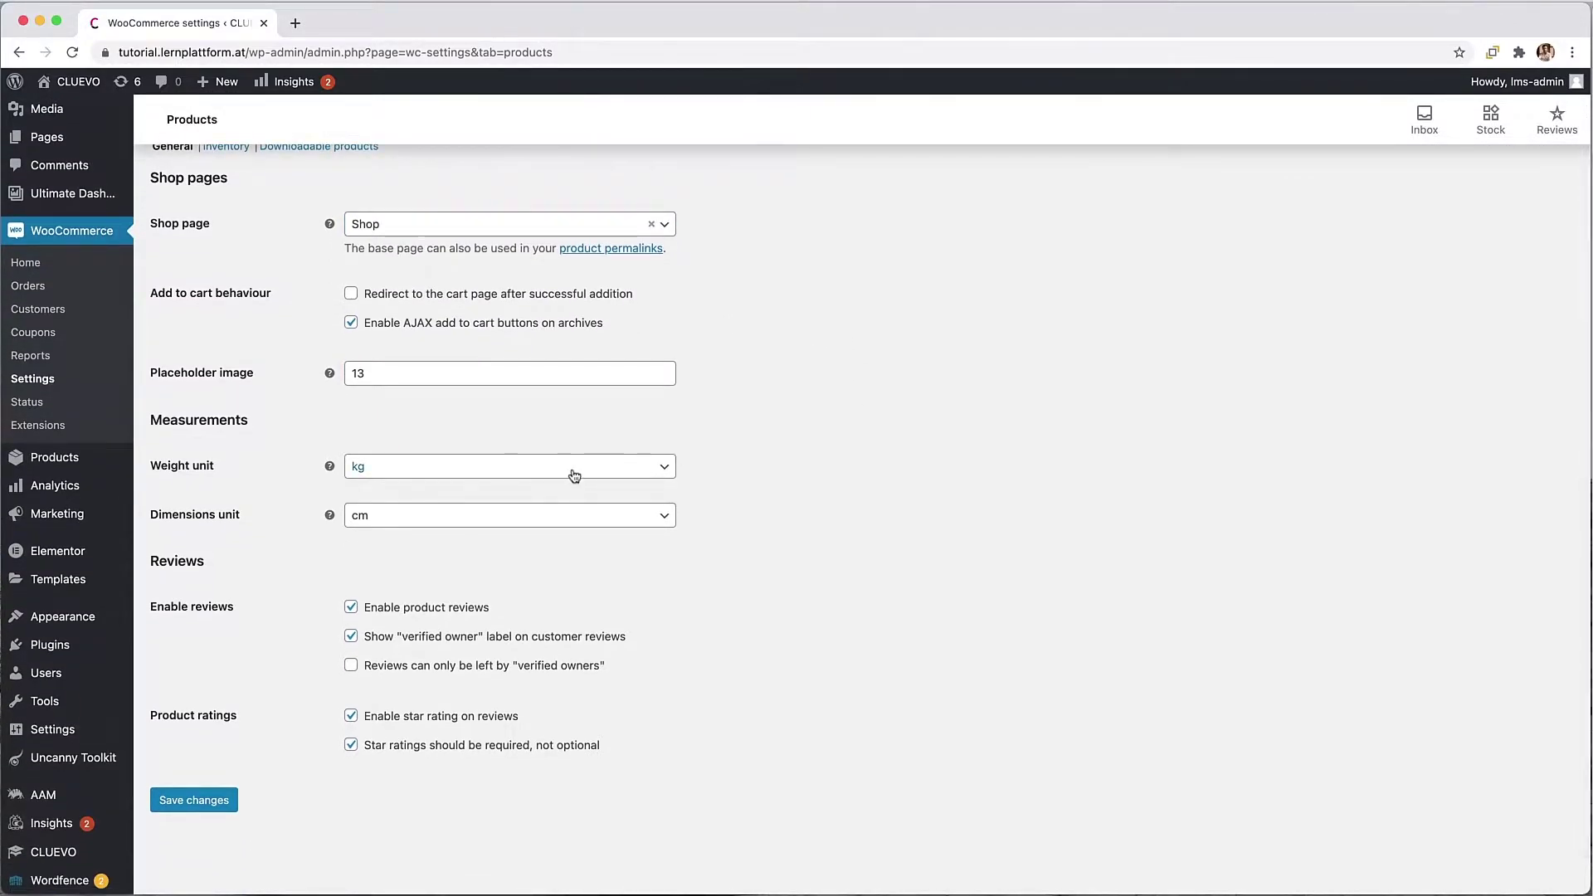
{"action": "left_click", "coordinate": [574, 475]}
{"action": "left_click", "coordinate": [474, 546]}
{"action": "left_click", "coordinate": [517, 520]}
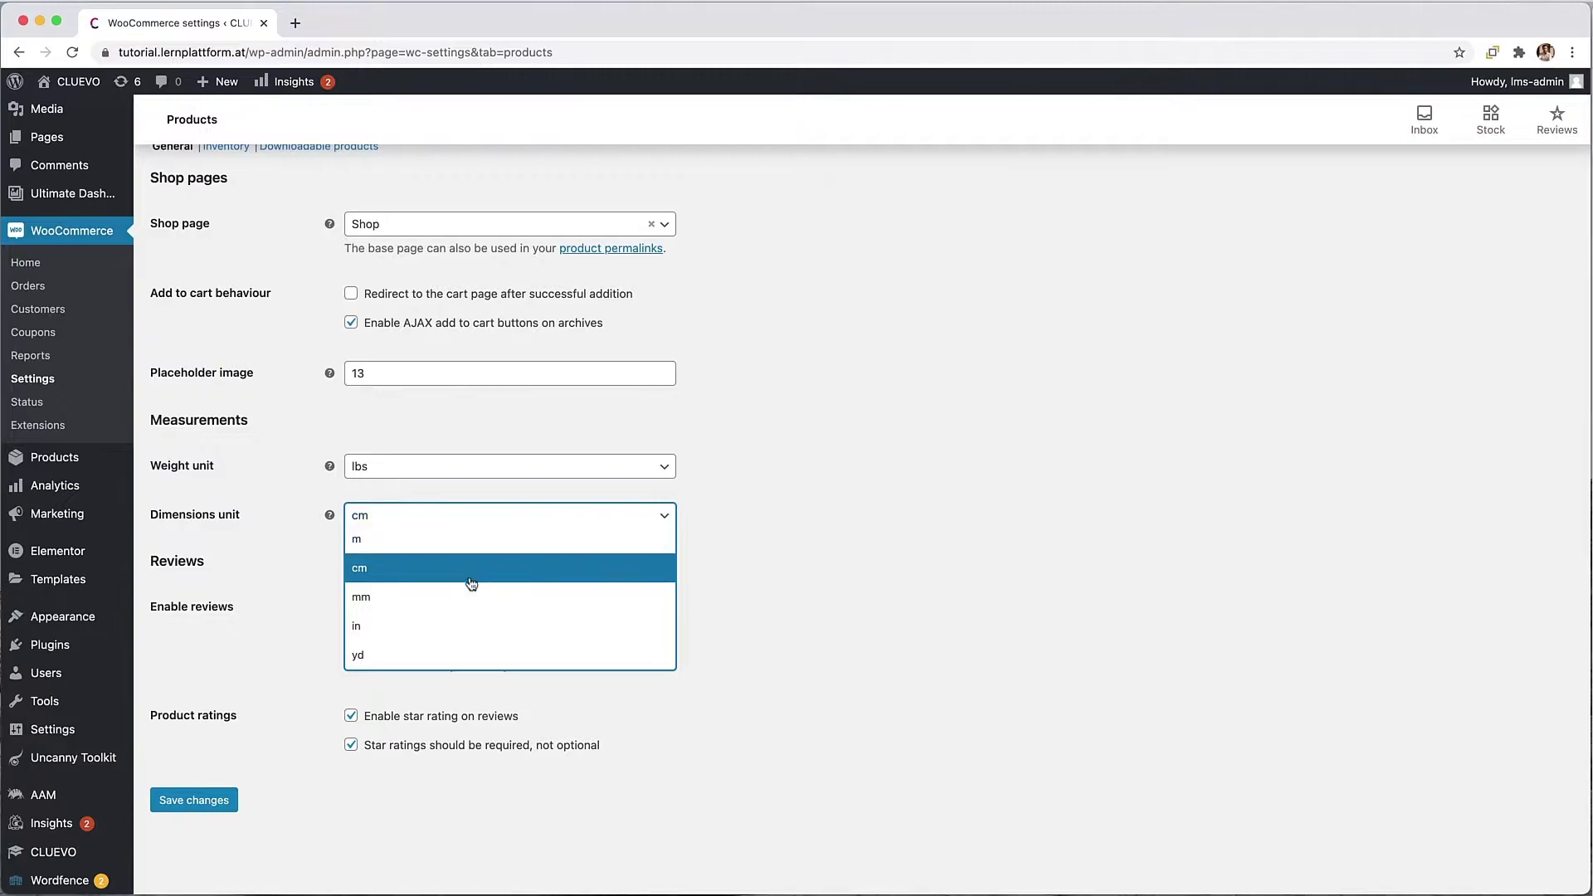
{"action": "left_click", "coordinate": [420, 631]}
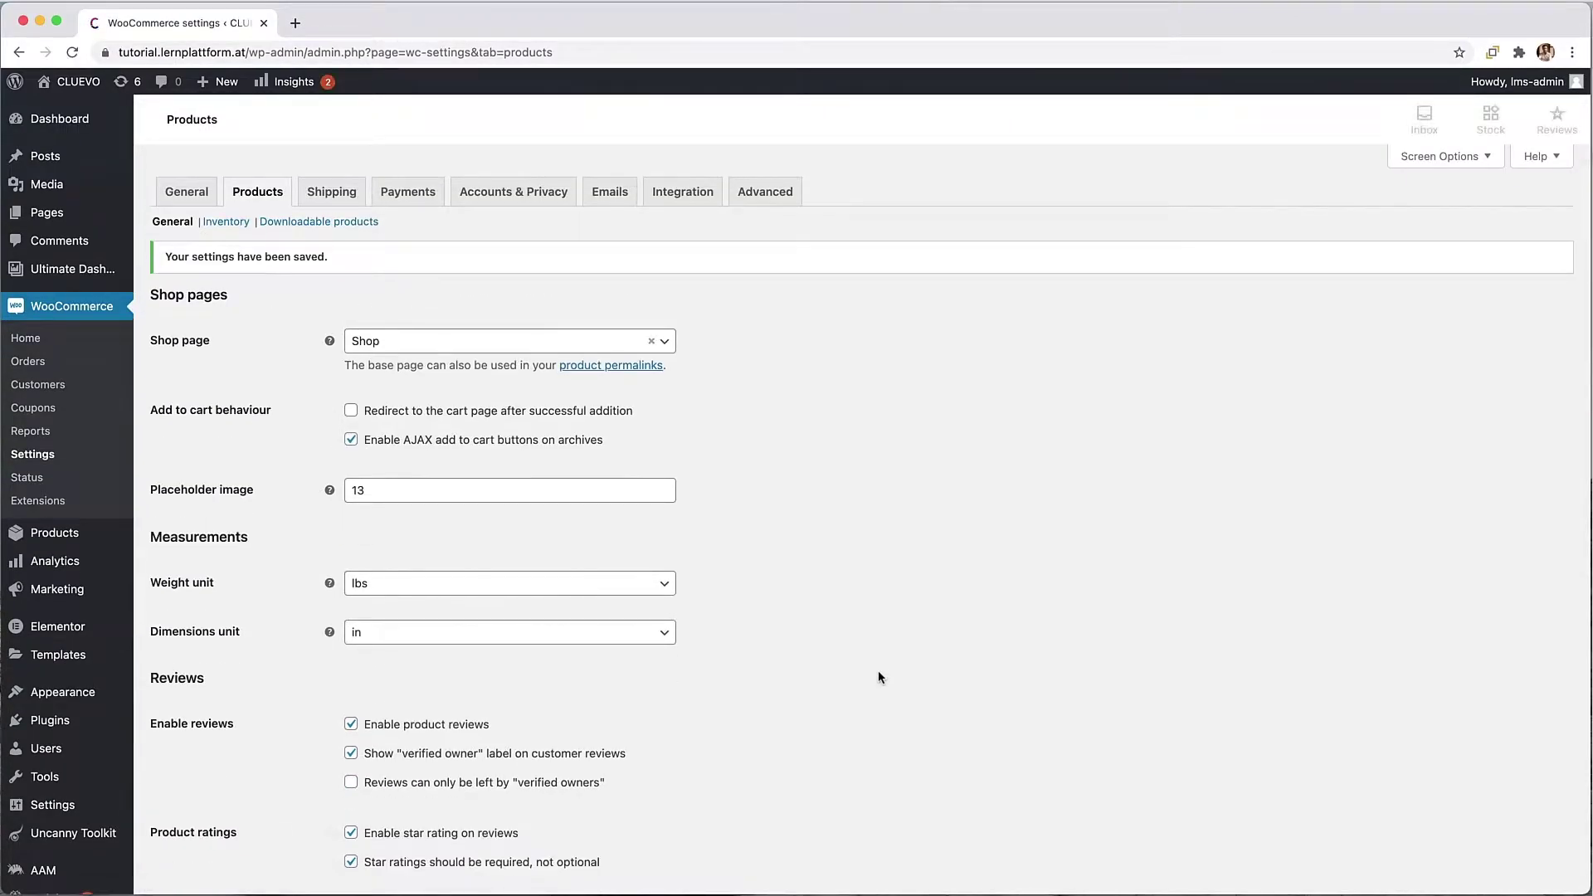
{"action": "left_click", "coordinate": [233, 231]}
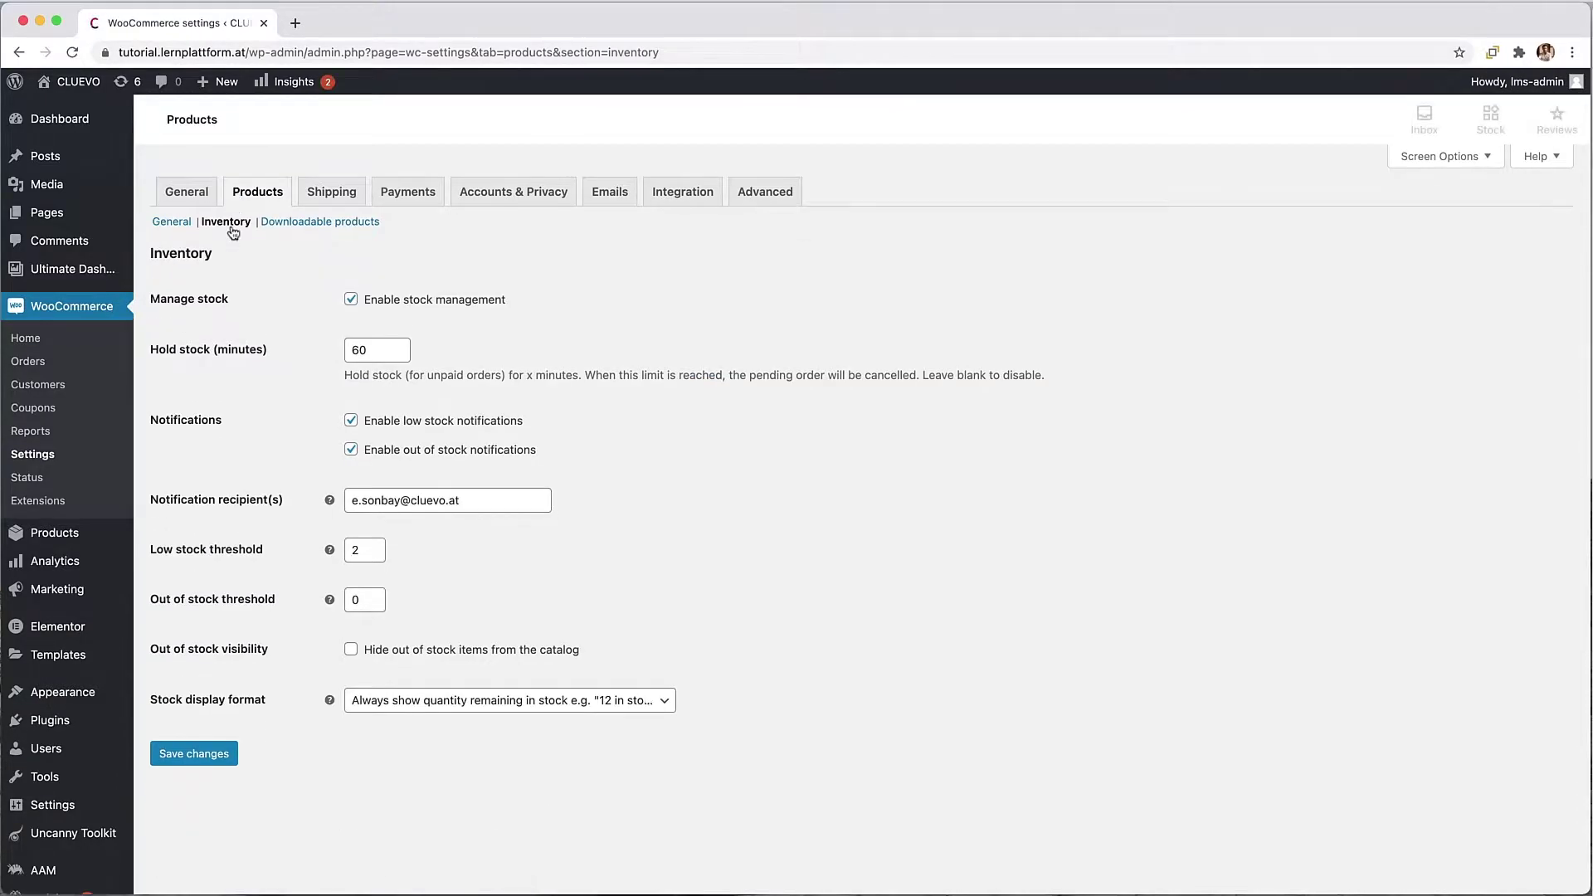
{"action": "left_click", "coordinate": [349, 303]}
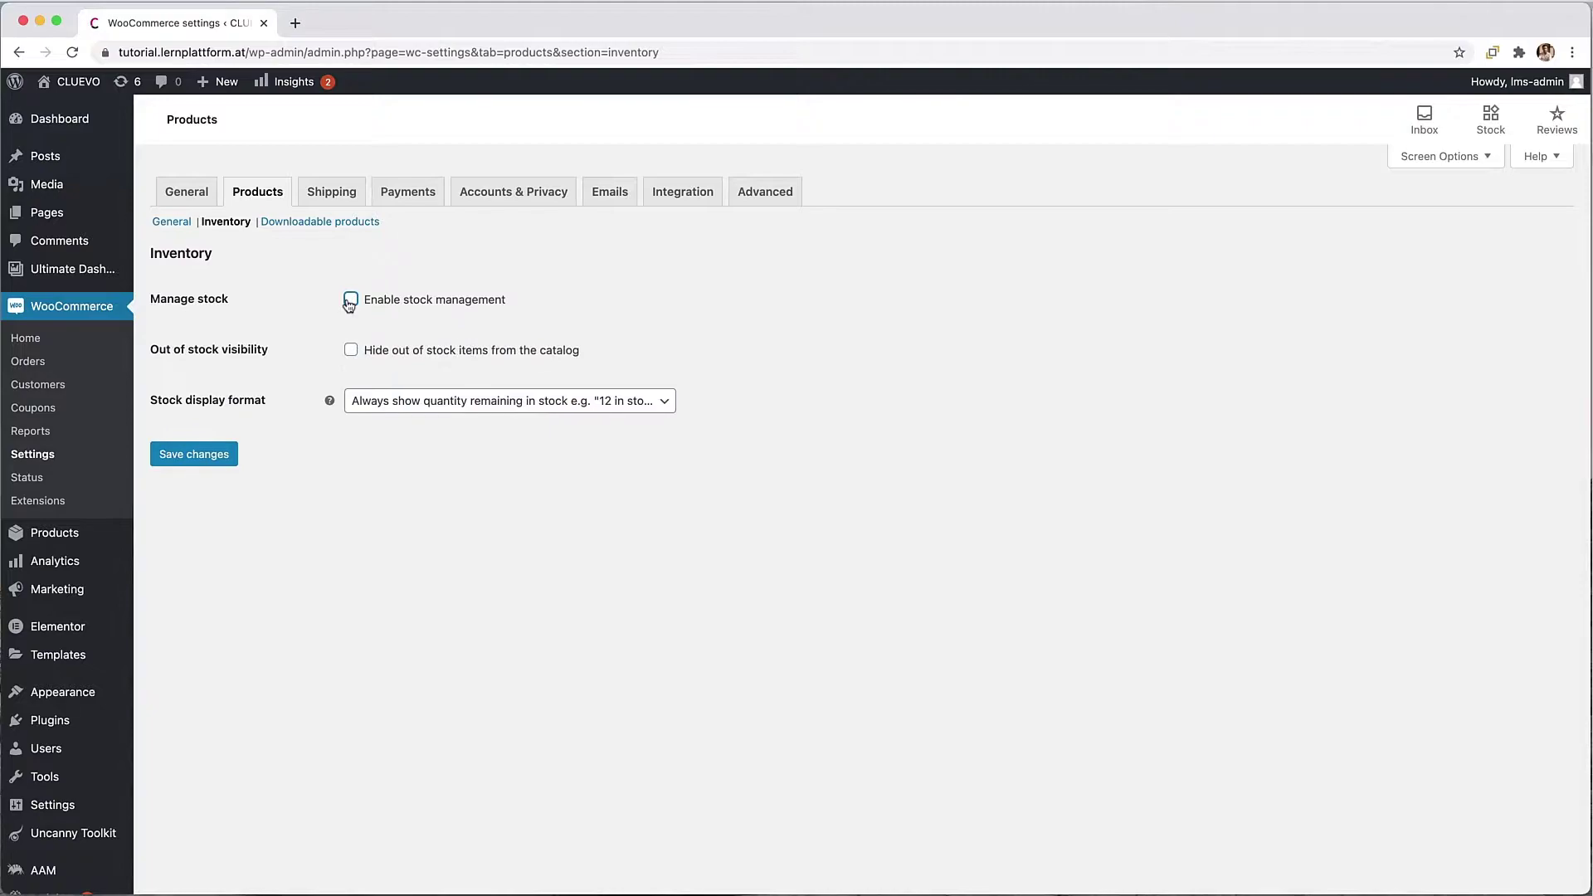
Step: Save inventory with stock management off, then require login for downloads and save
{"action": "left_click", "coordinate": [219, 454]}
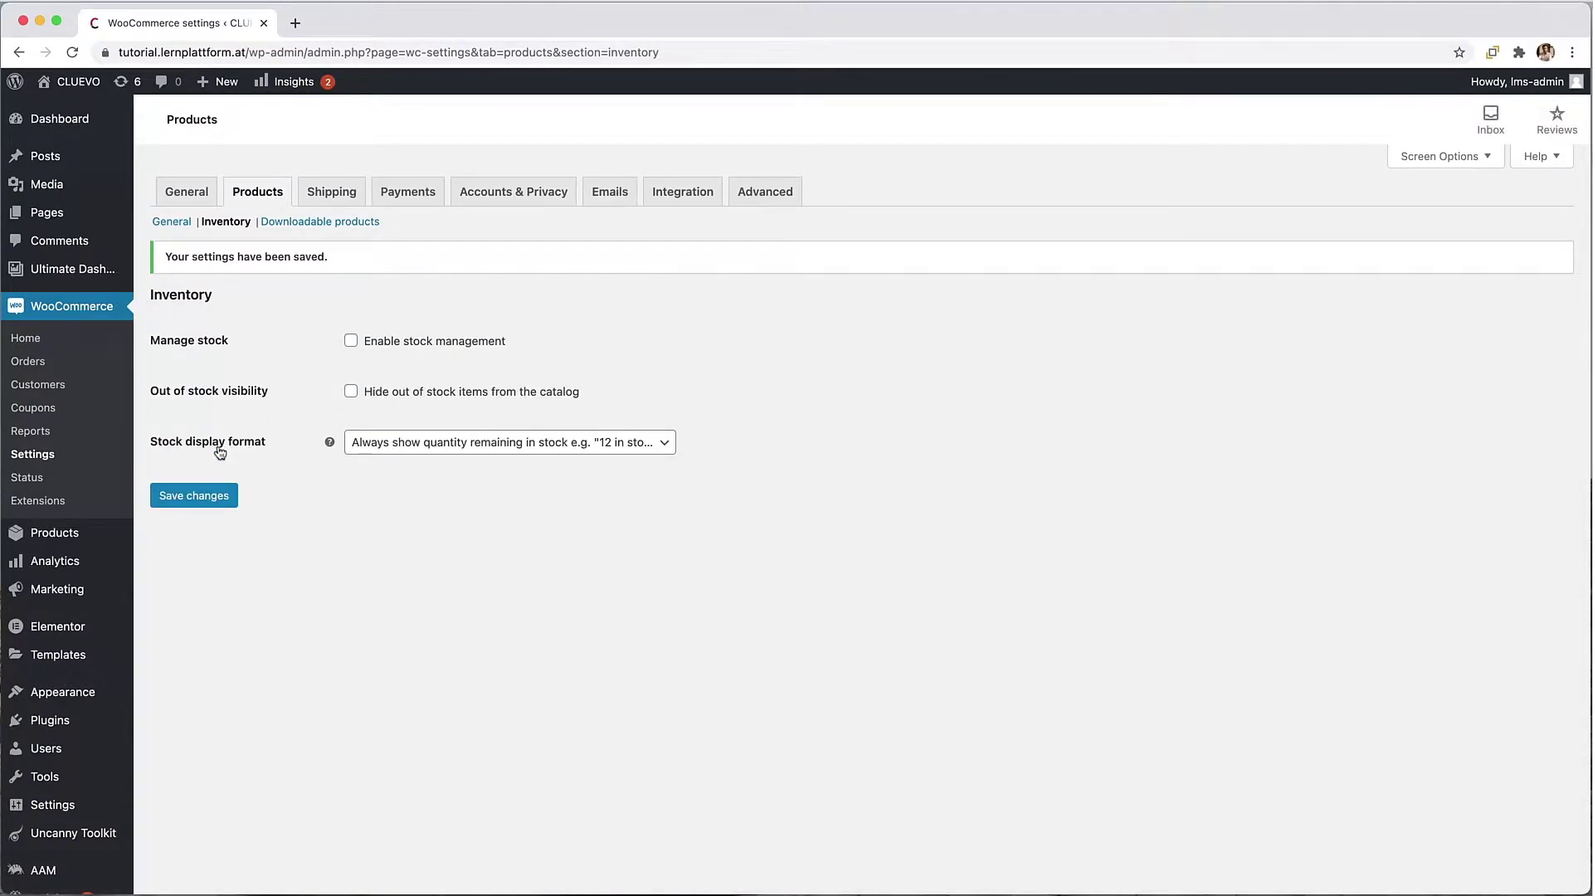
{"action": "left_click", "coordinate": [330, 224]}
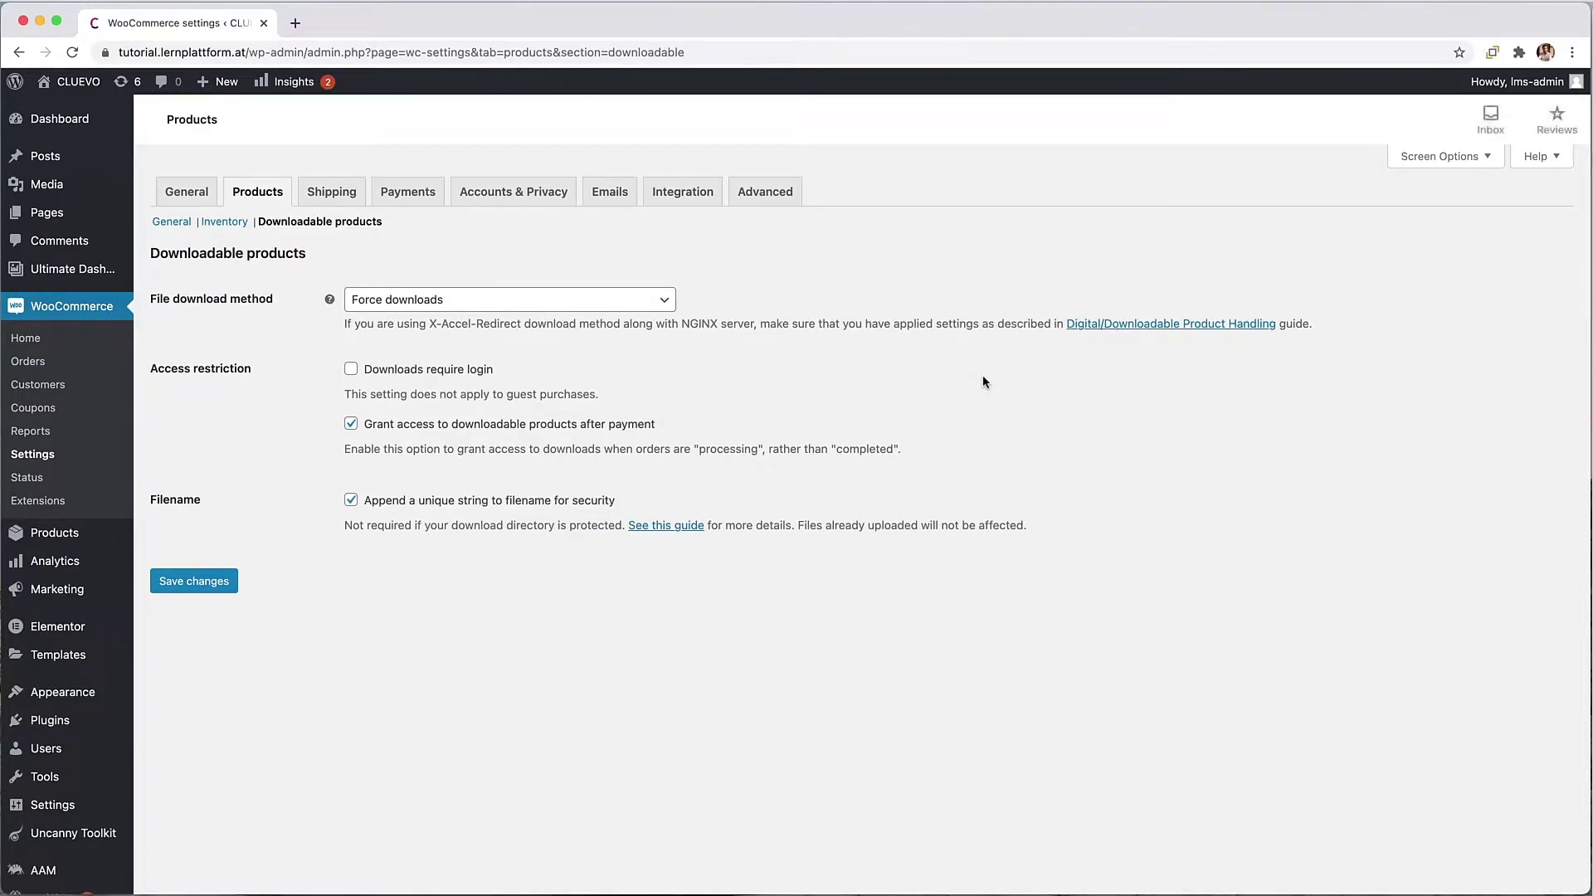
{"action": "left_click", "coordinate": [351, 370]}
{"action": "left_click", "coordinate": [208, 587]}
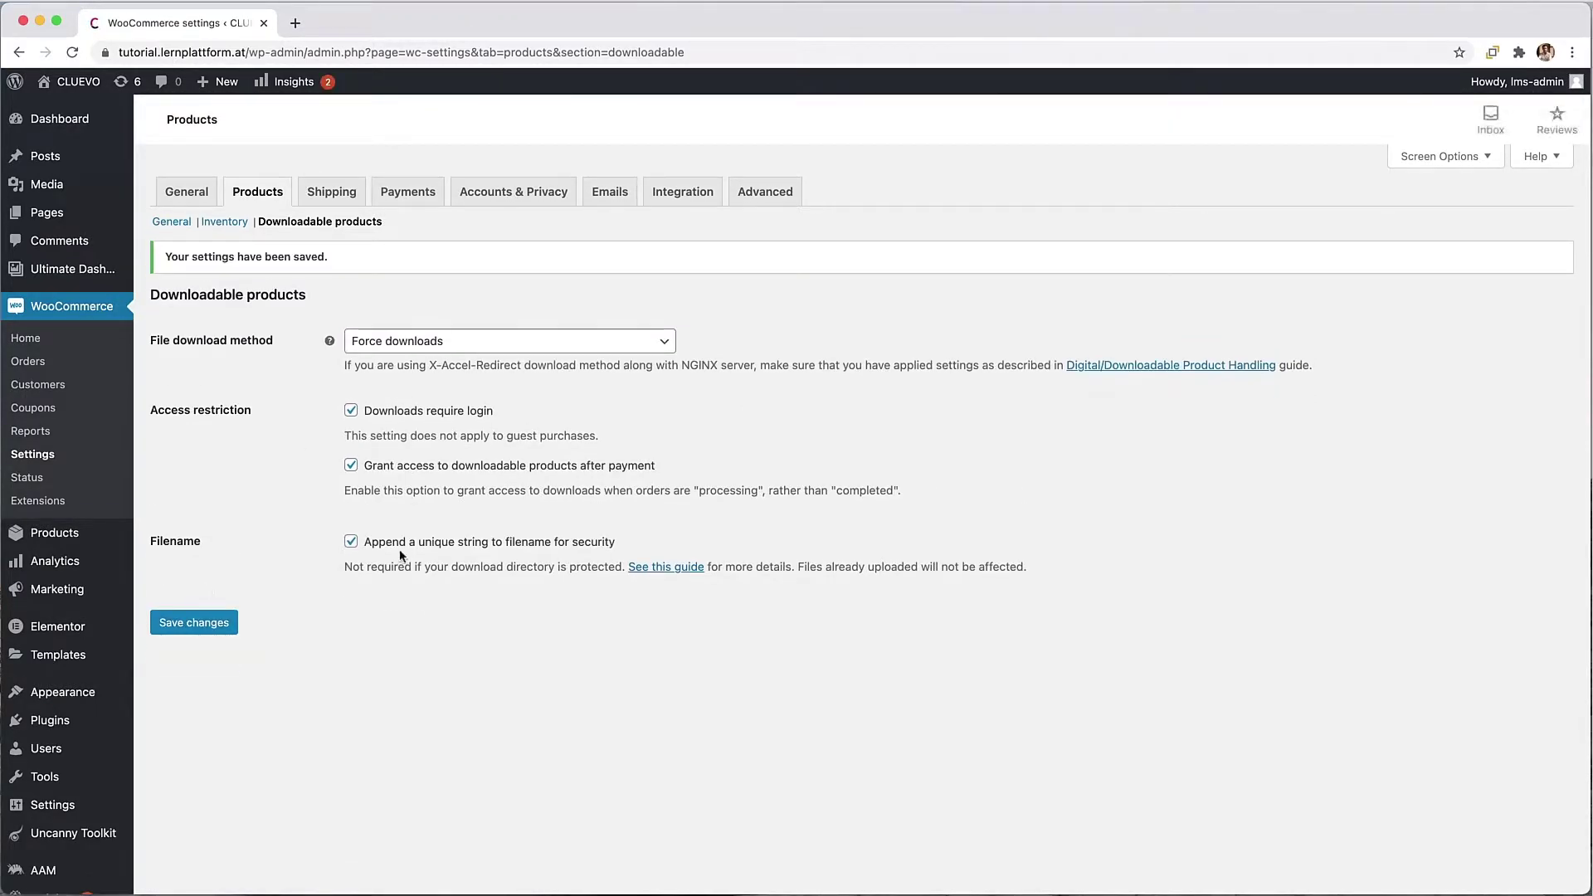
Step: Bring up the Shipping zones settings page and look over it
{"action": "left_click", "coordinate": [338, 195]}
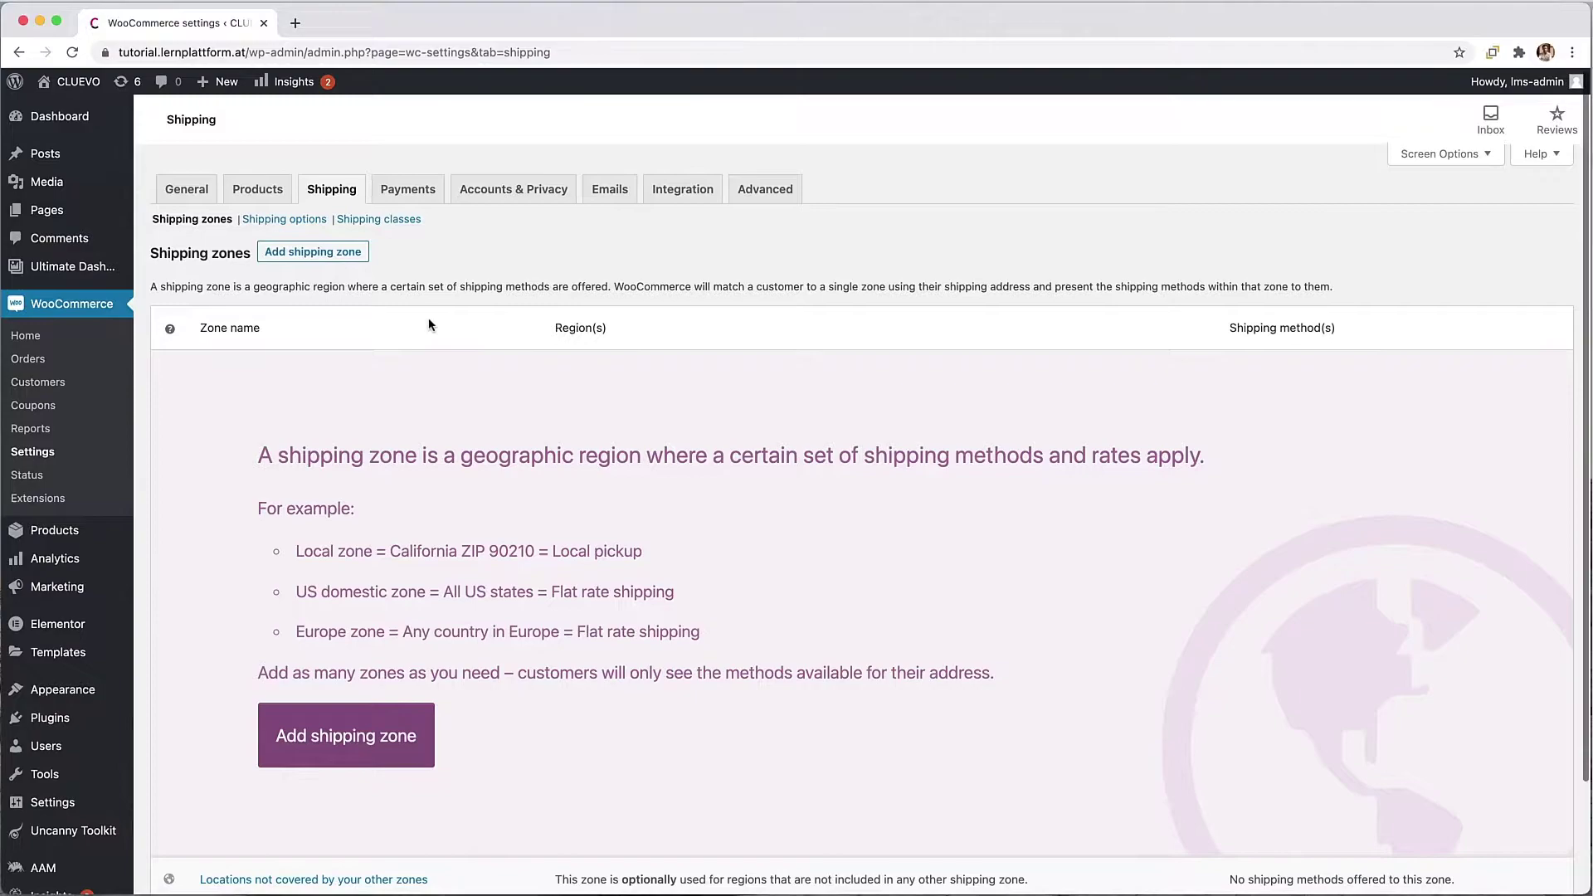
{"action": "scroll", "coordinate": [428, 324], "scroll_direction": "down", "scroll_amount": 2}
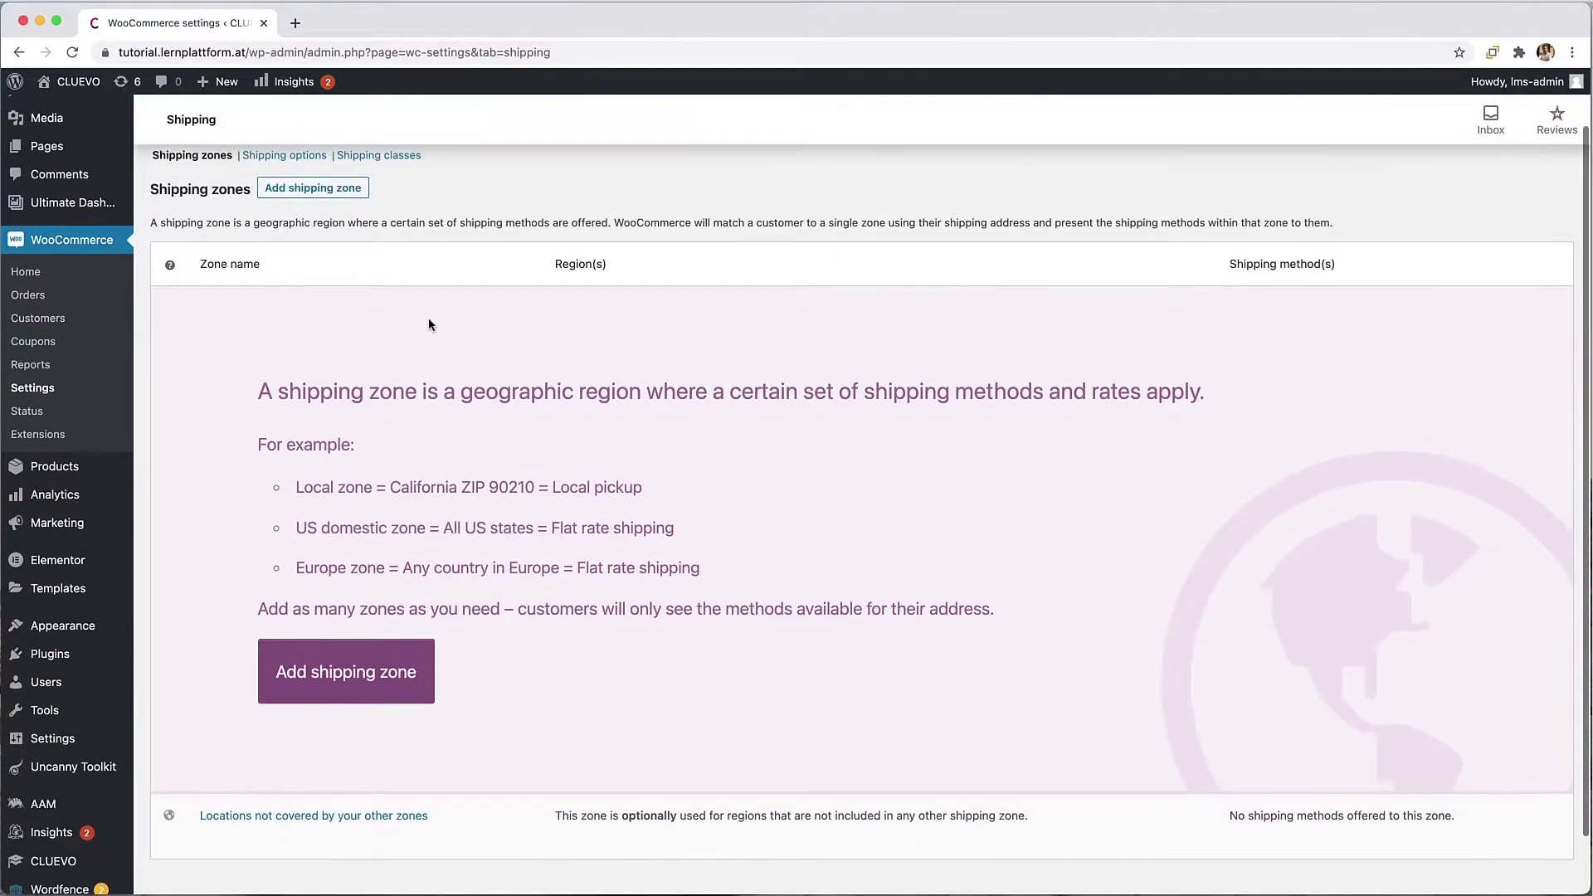
{"action": "scroll", "coordinate": [430, 324], "scroll_direction": "up", "scroll_amount": 1}
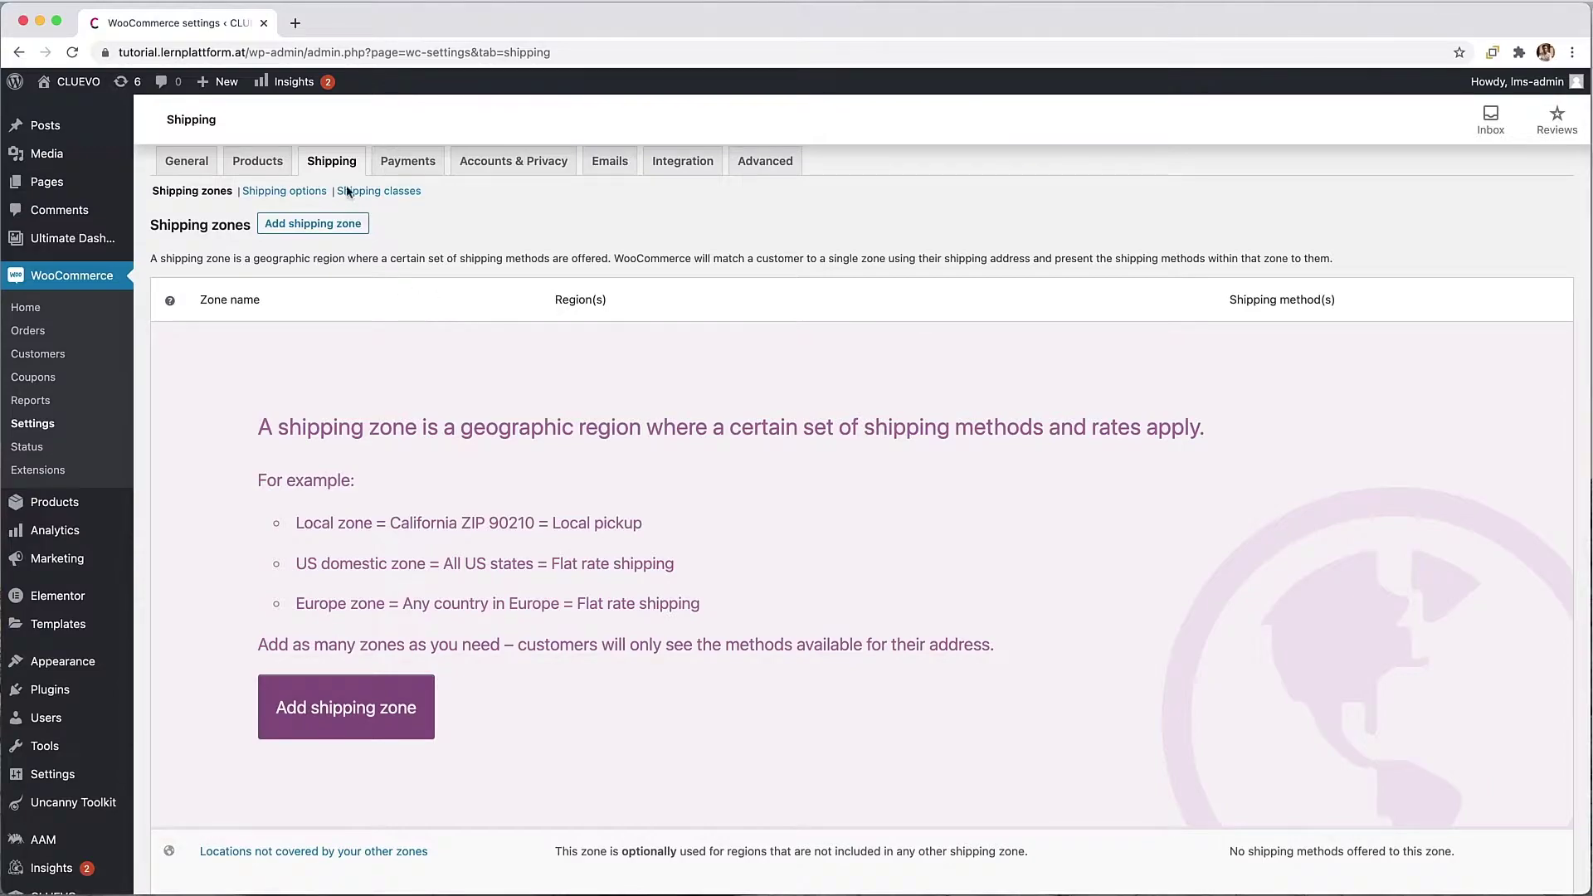
Step: On the Payments tab, turn on and enable PayPal Standard
{"action": "left_click", "coordinate": [401, 167]}
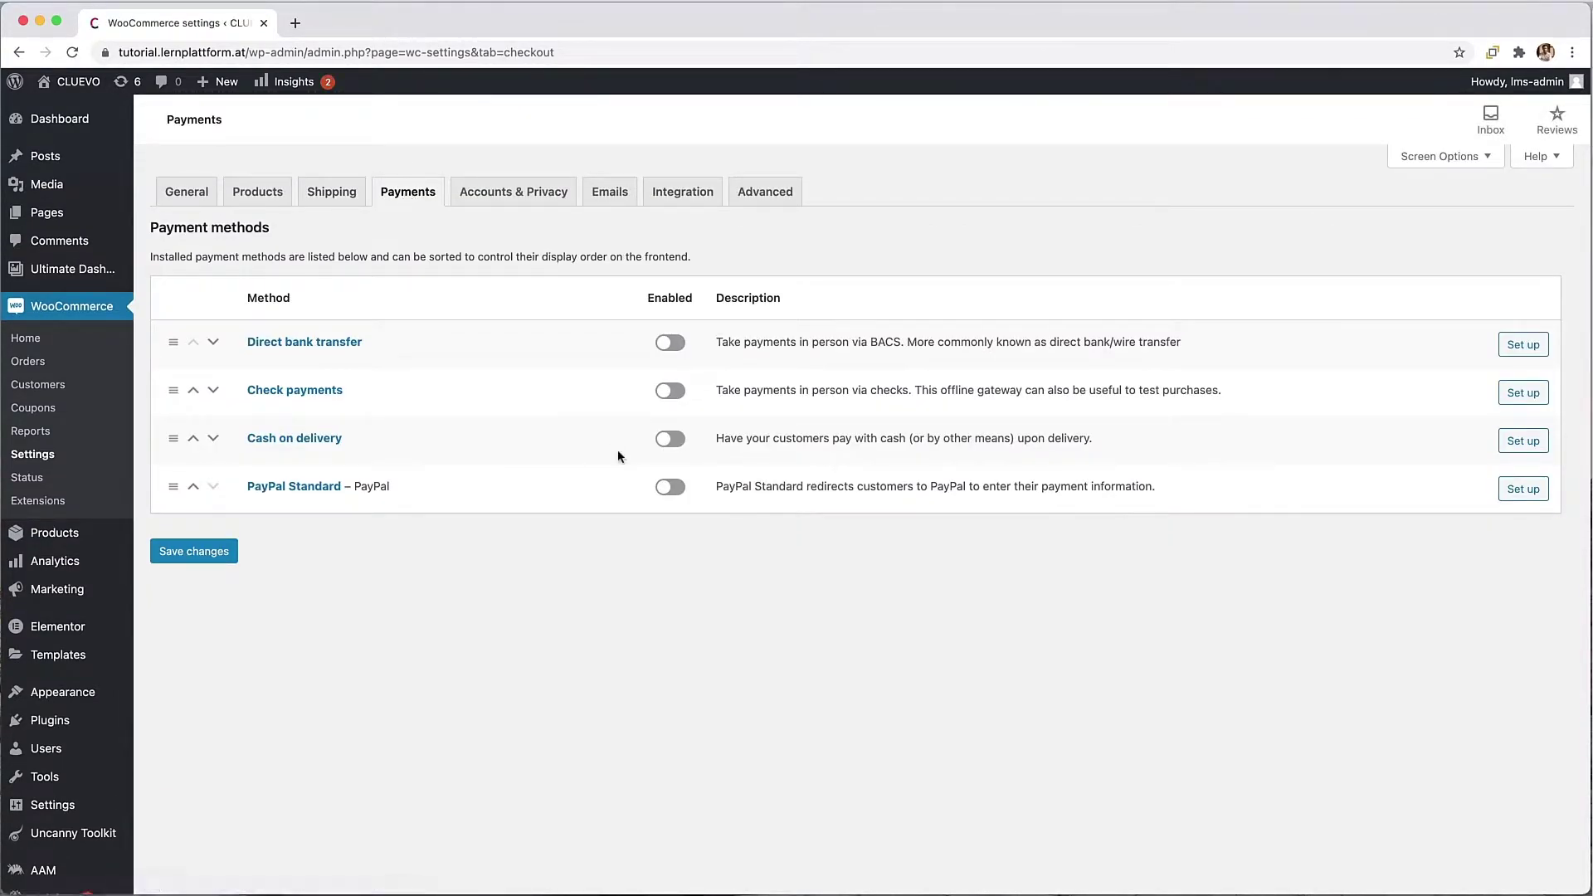
{"action": "left_click", "coordinate": [676, 493]}
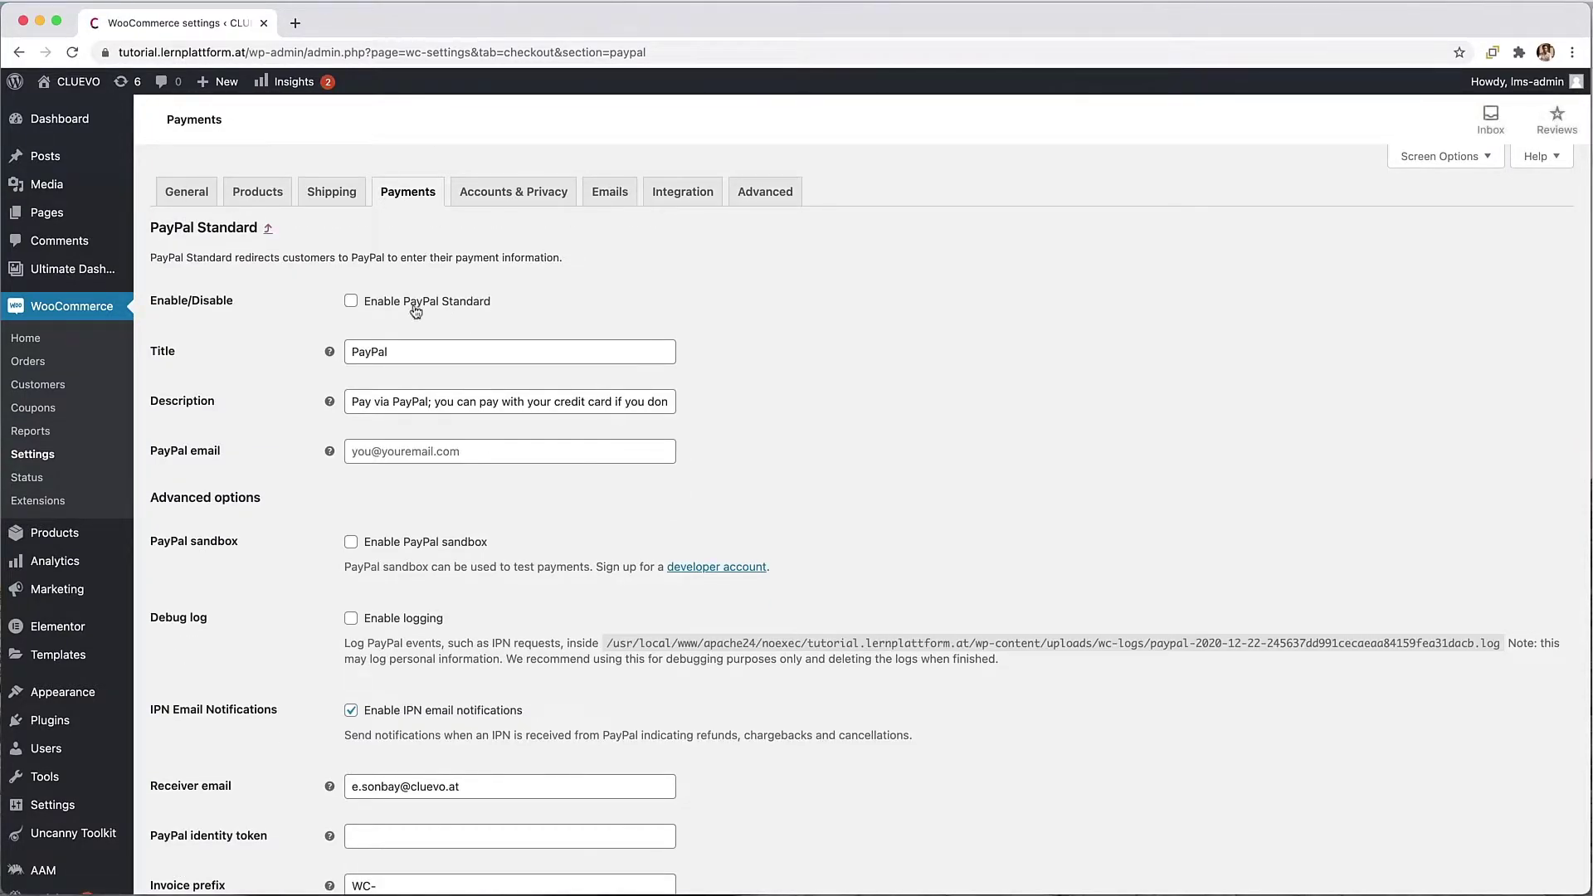
{"action": "left_click", "coordinate": [415, 307]}
{"action": "left_click", "coordinate": [436, 353]}
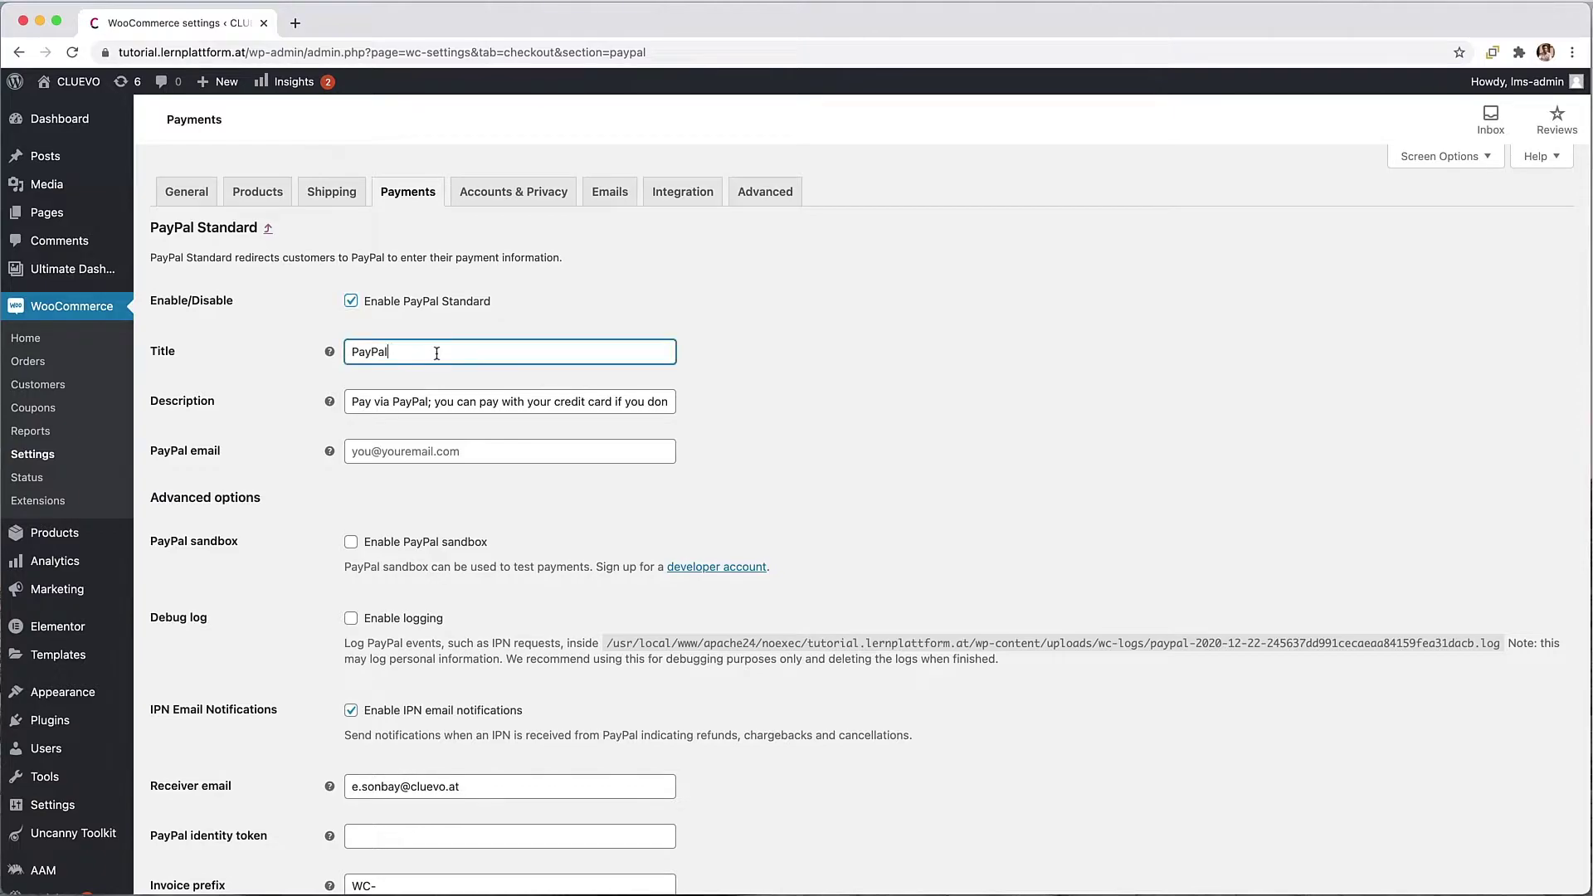
Step: Enter the merchant's PayPal e-mail address and save the PayPal Standard settings
{"action": "left_click", "coordinate": [391, 458]}
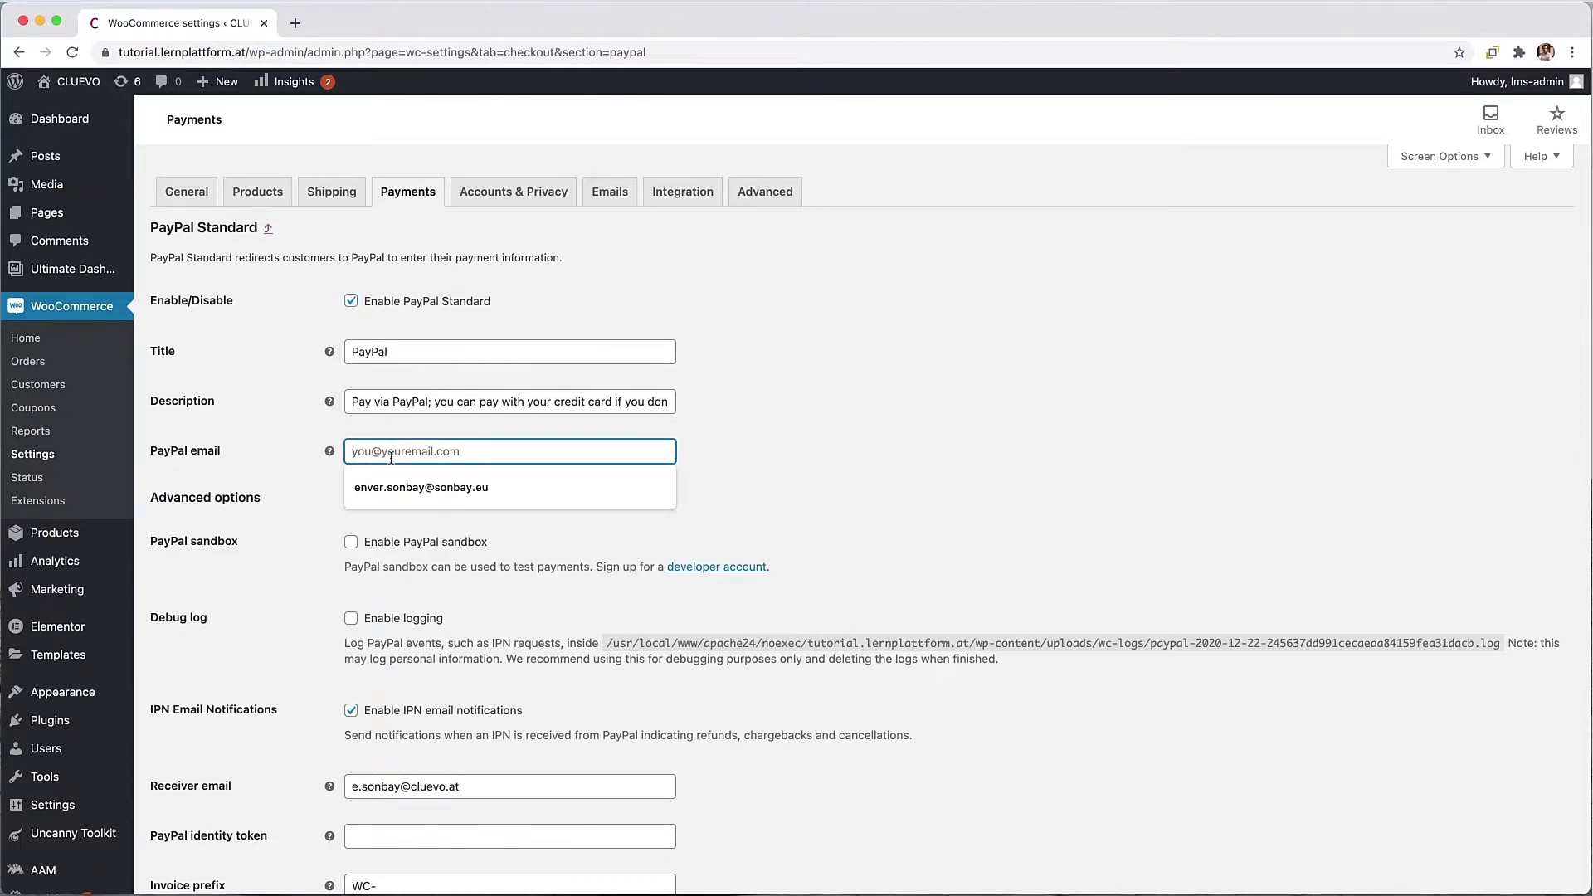
{"action": "left_click", "coordinate": [484, 506]}
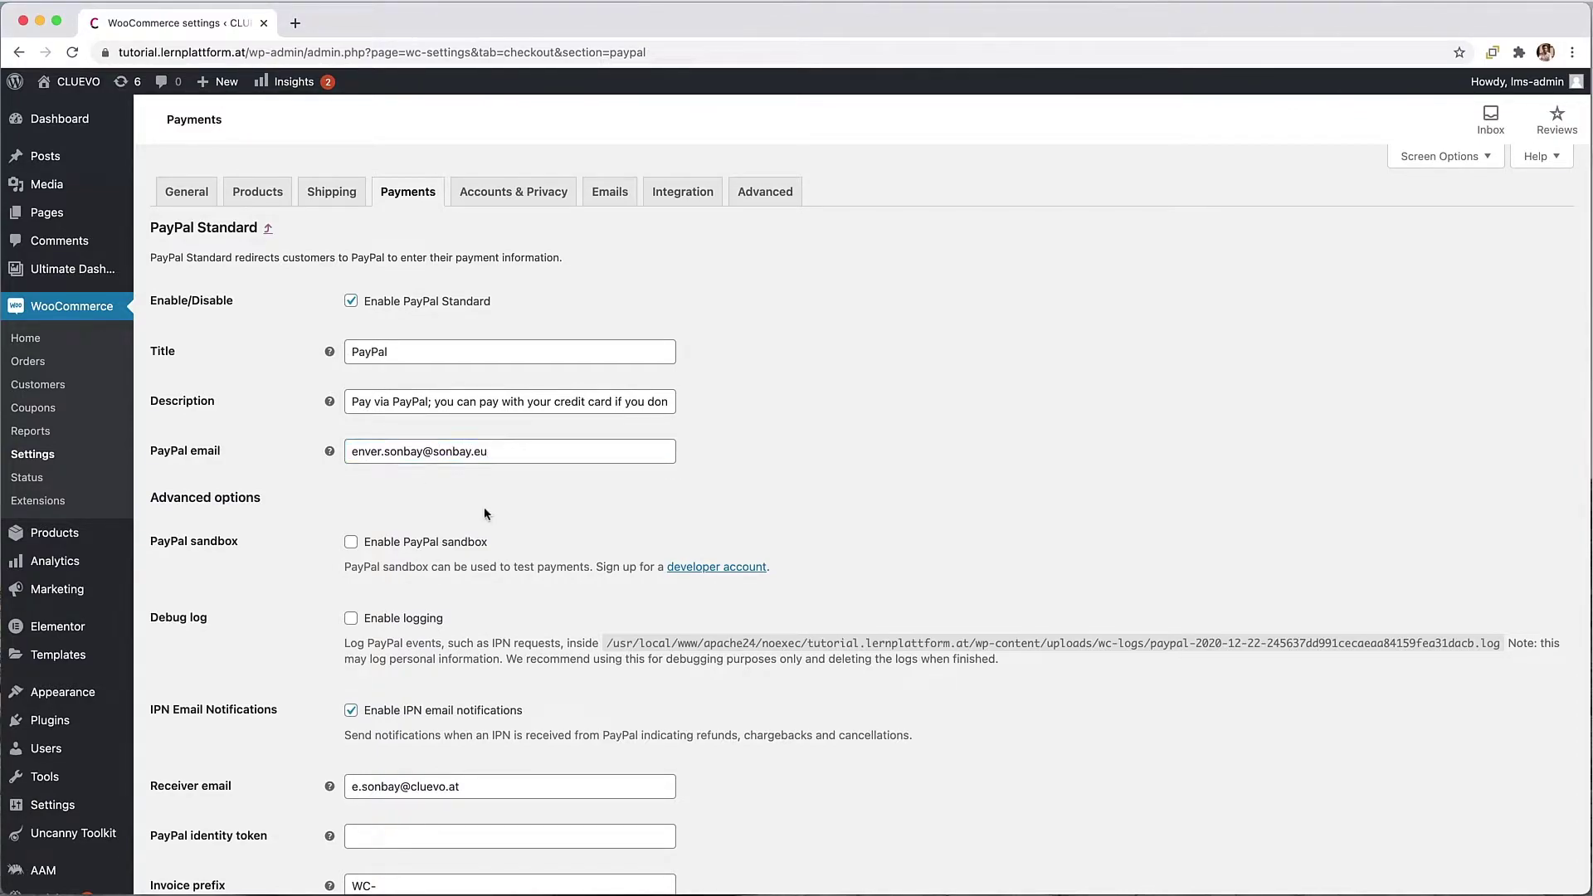
{"action": "scroll", "coordinate": [485, 506], "scroll_direction": "down", "scroll_amount": 2}
{"action": "scroll", "coordinate": [484, 508], "scroll_direction": "down", "scroll_amount": 2}
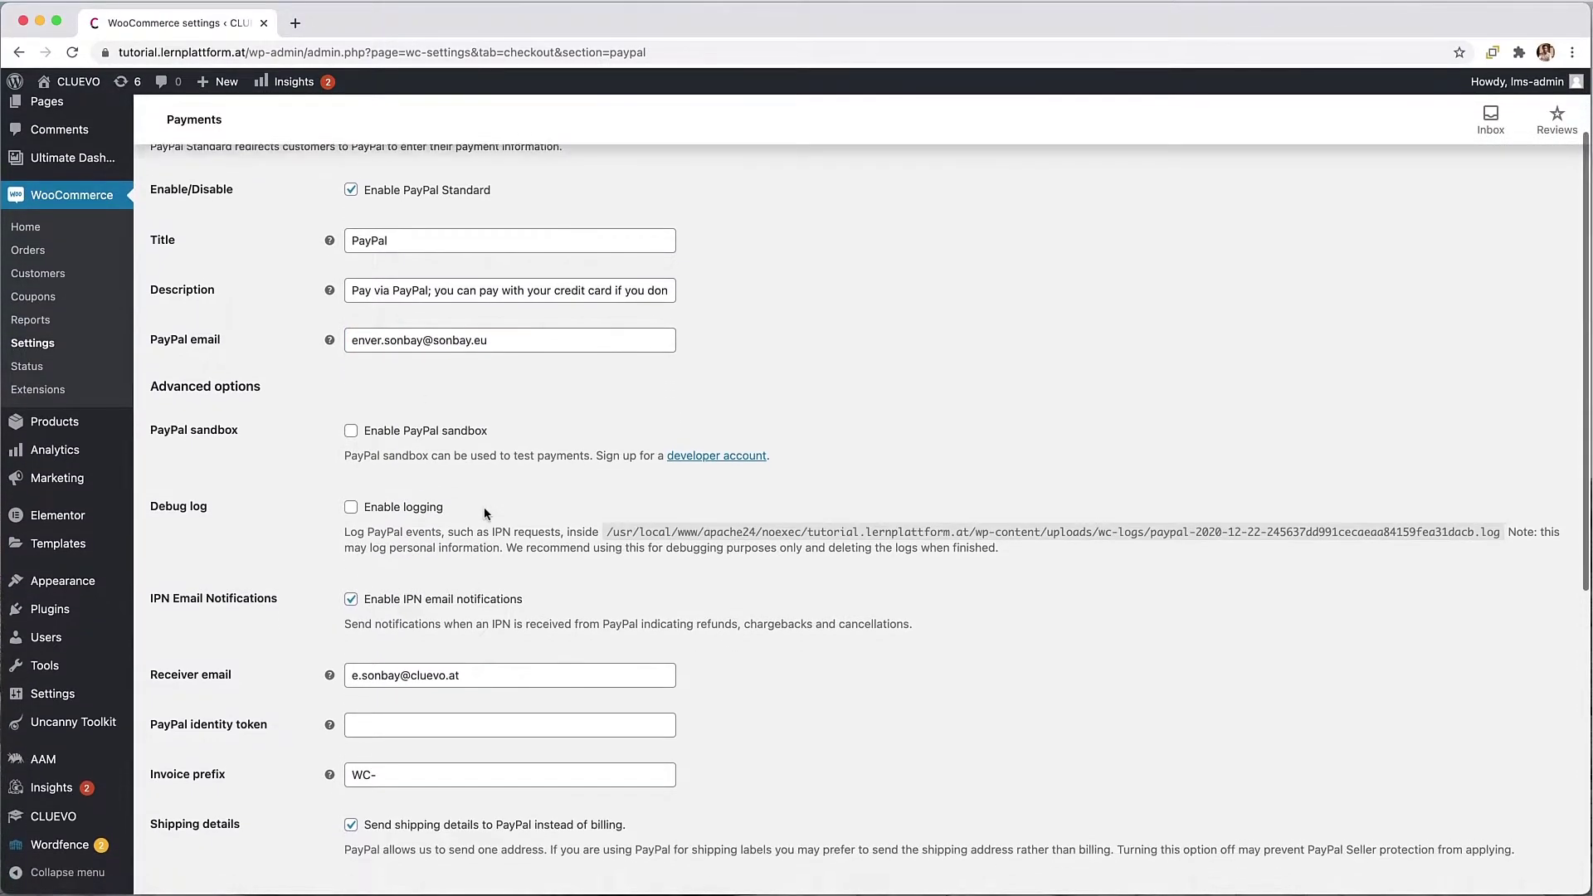
{"action": "scroll", "coordinate": [485, 507], "scroll_direction": "down", "scroll_amount": 10}
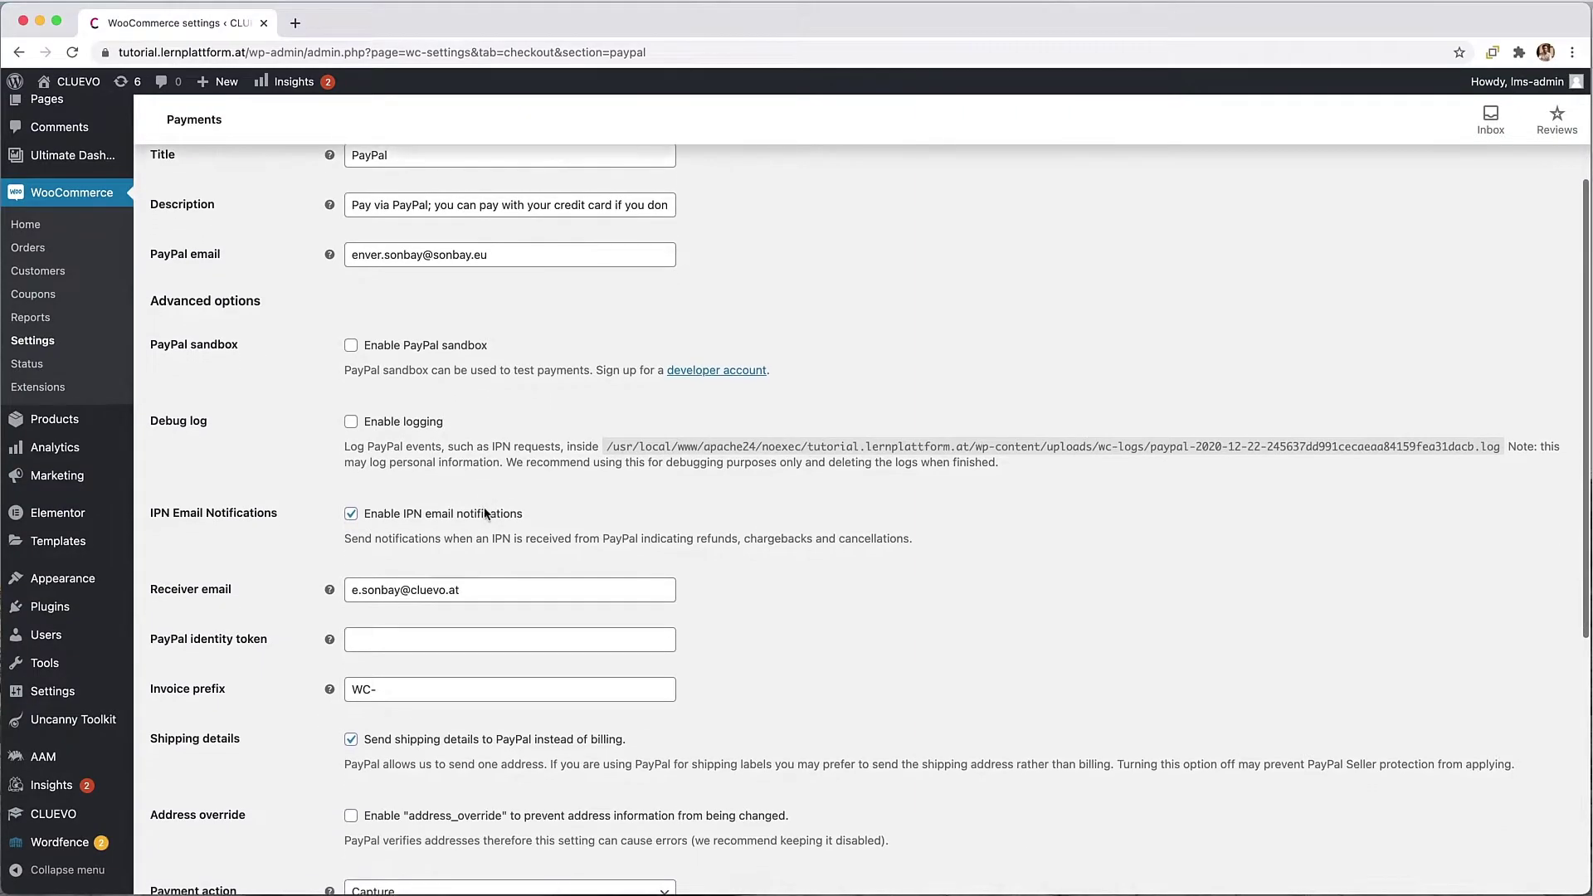
{"action": "left_click", "coordinate": [217, 802]}
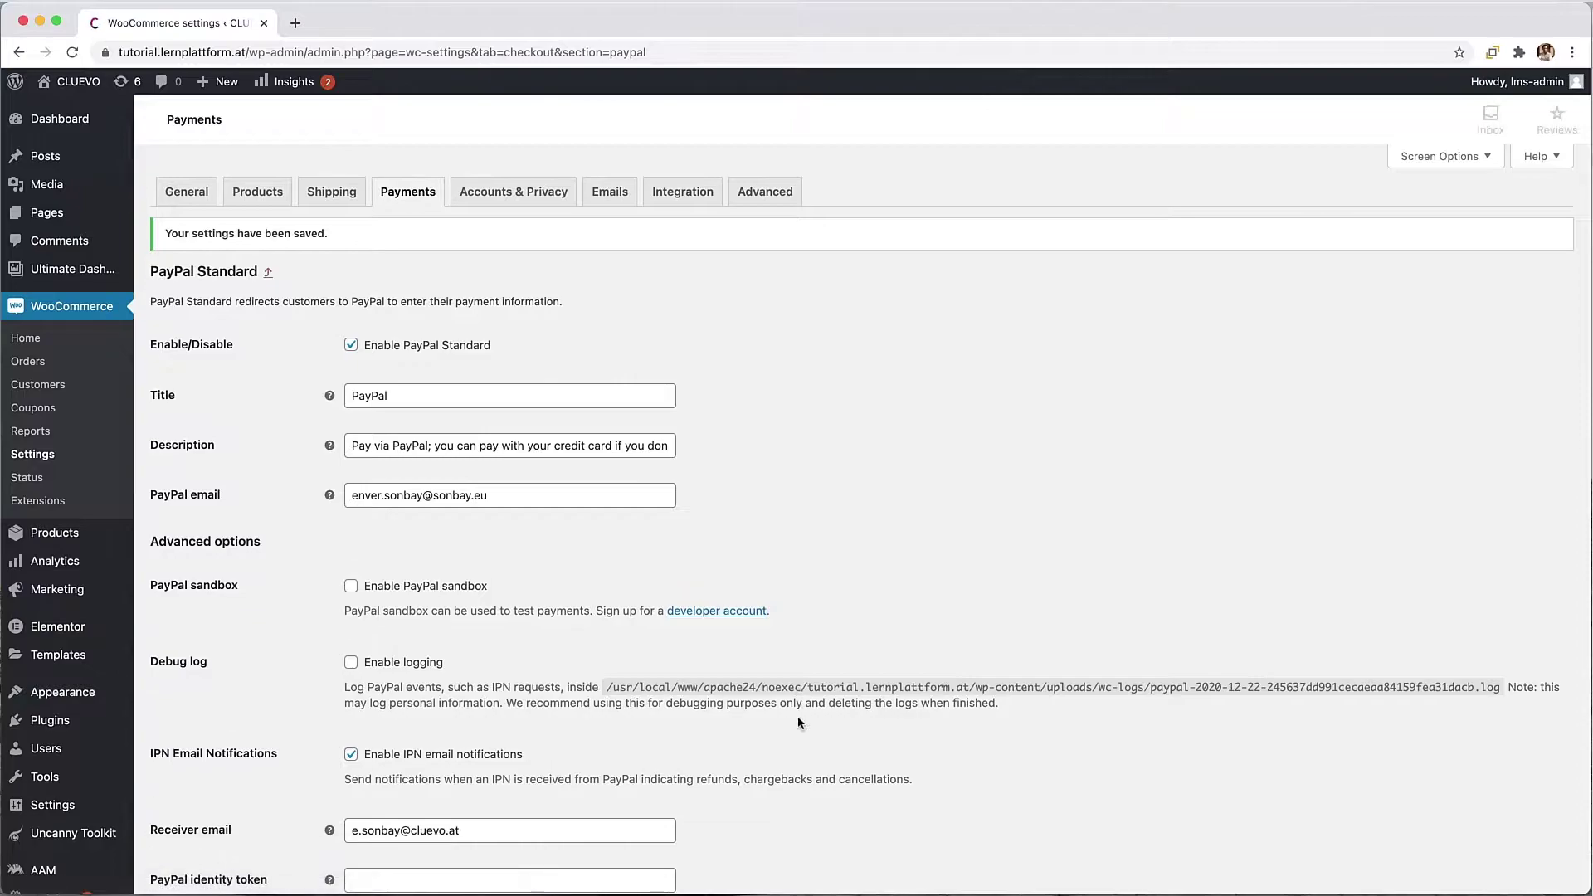
Step: Disable guest checkout, allow checkout login and account creation at checkout and My account, then save
{"action": "left_click", "coordinate": [490, 199]}
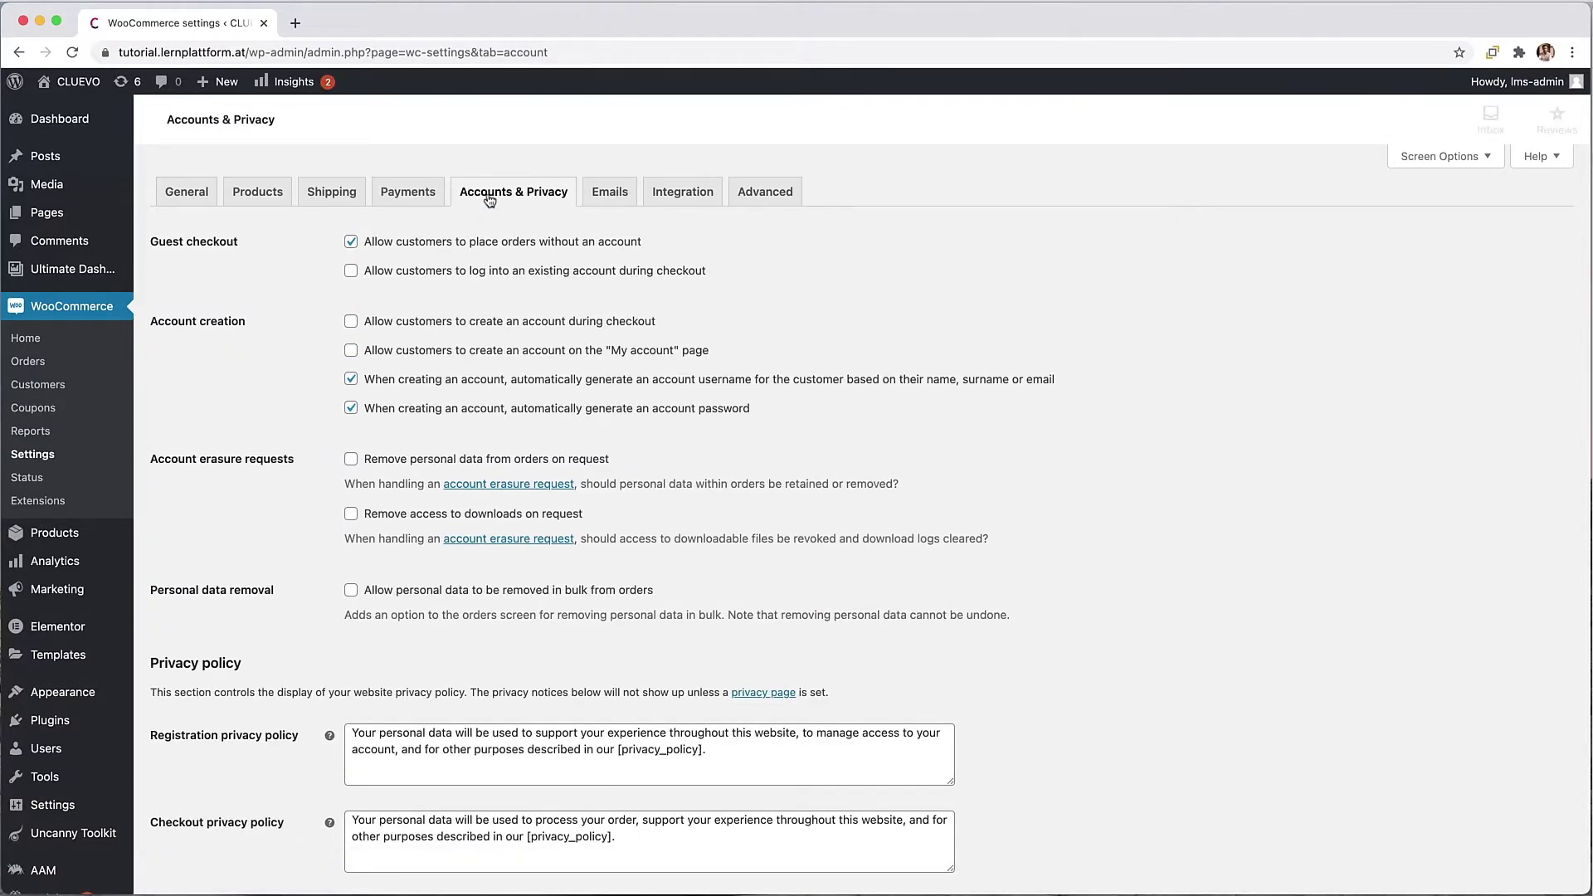
{"action": "left_click", "coordinate": [351, 243]}
{"action": "left_click", "coordinate": [352, 271]}
{"action": "left_click", "coordinate": [435, 324]}
{"action": "left_click", "coordinate": [449, 351]}
{"action": "scroll", "coordinate": [228, 395], "scroll_direction": "down", "scroll_amount": 4}
{"action": "scroll", "coordinate": [228, 396], "scroll_direction": "down", "scroll_amount": 5}
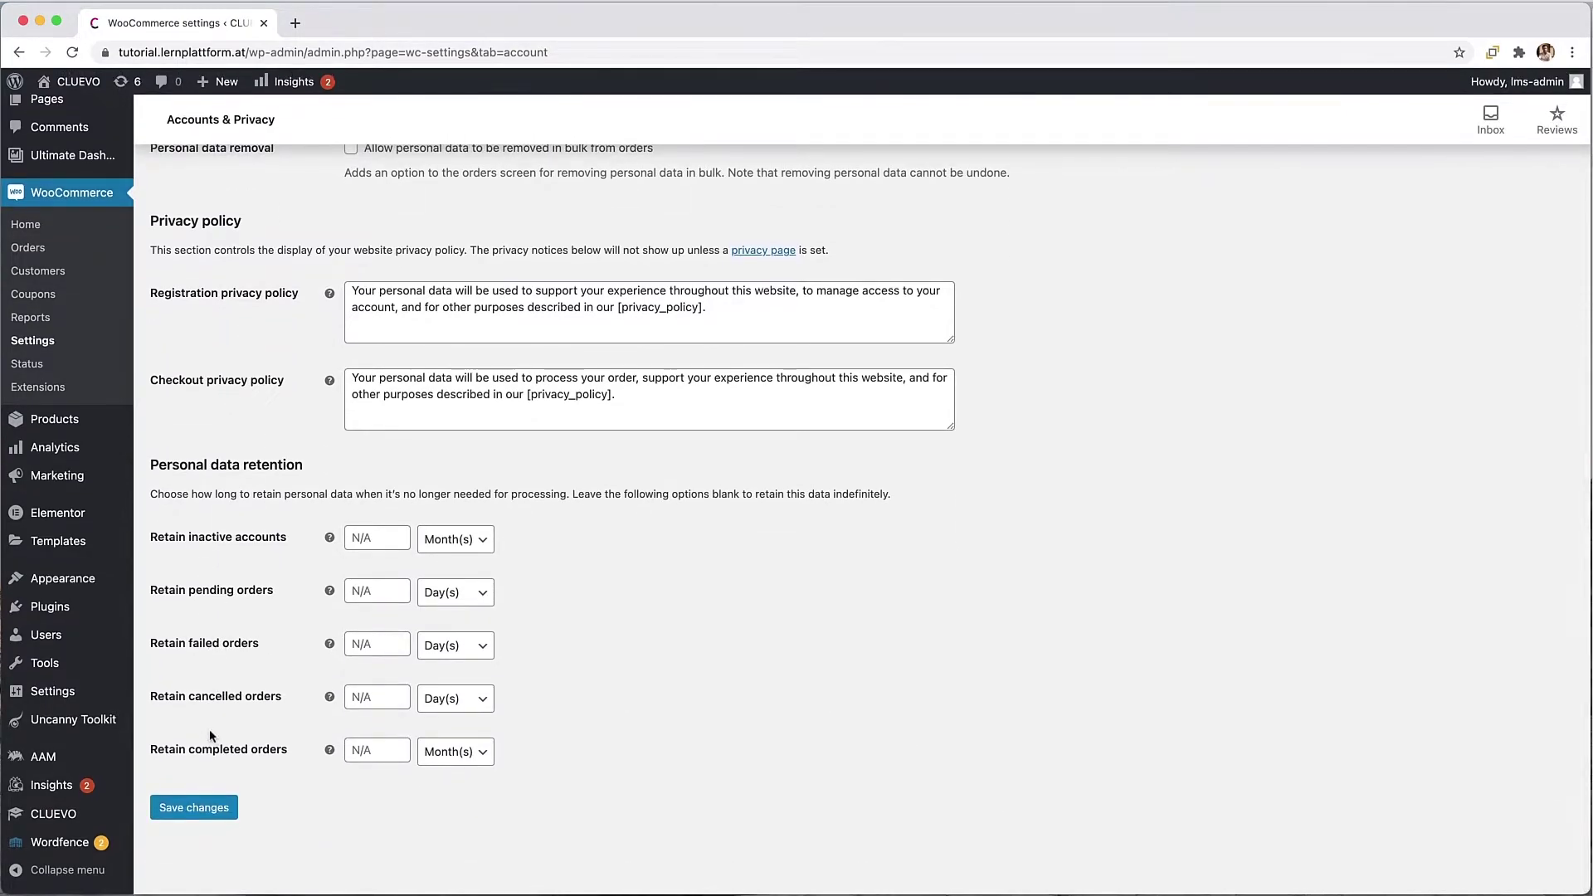
{"action": "left_click", "coordinate": [218, 808]}
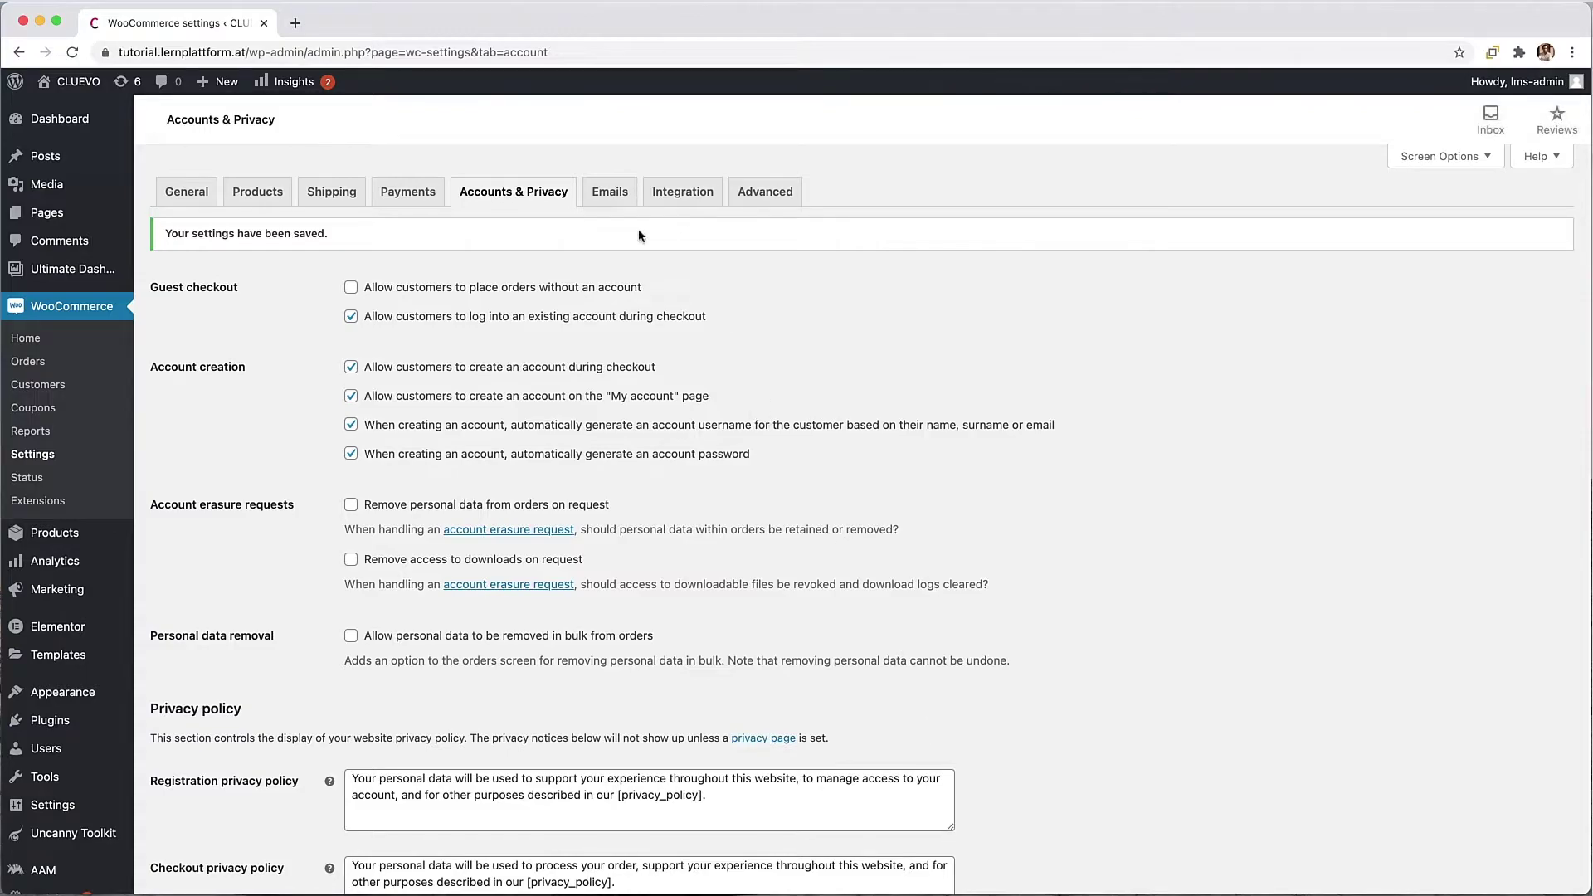
Step: Add 'The CLUEVO Online Team' on its own line to the New order email's additional content, then save
{"action": "left_click", "coordinate": [611, 193]}
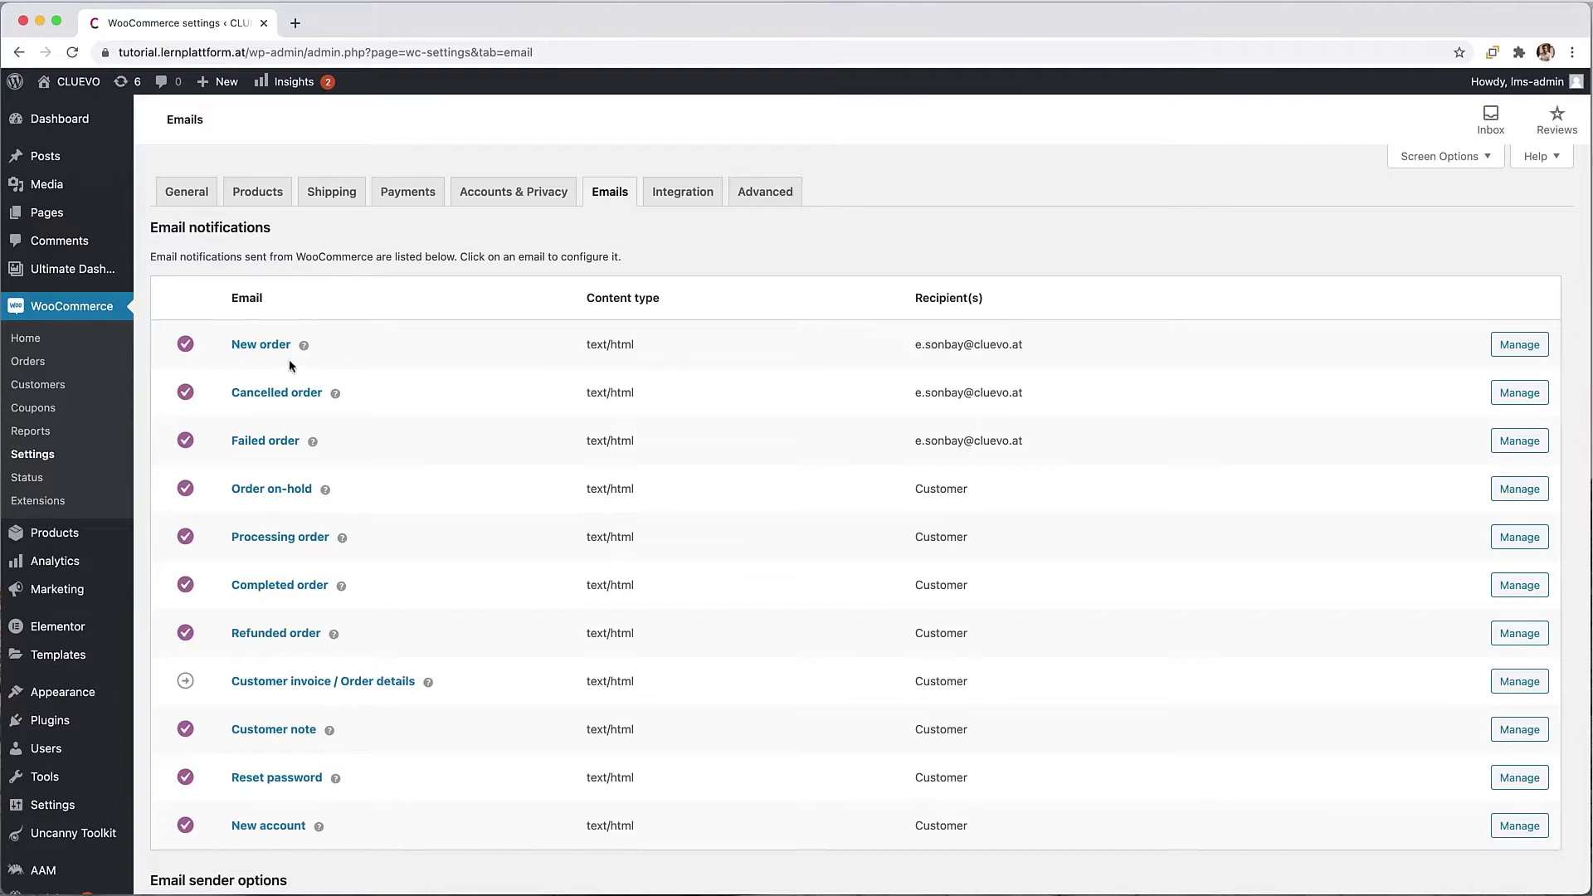
{"action": "left_click", "coordinate": [1514, 350]}
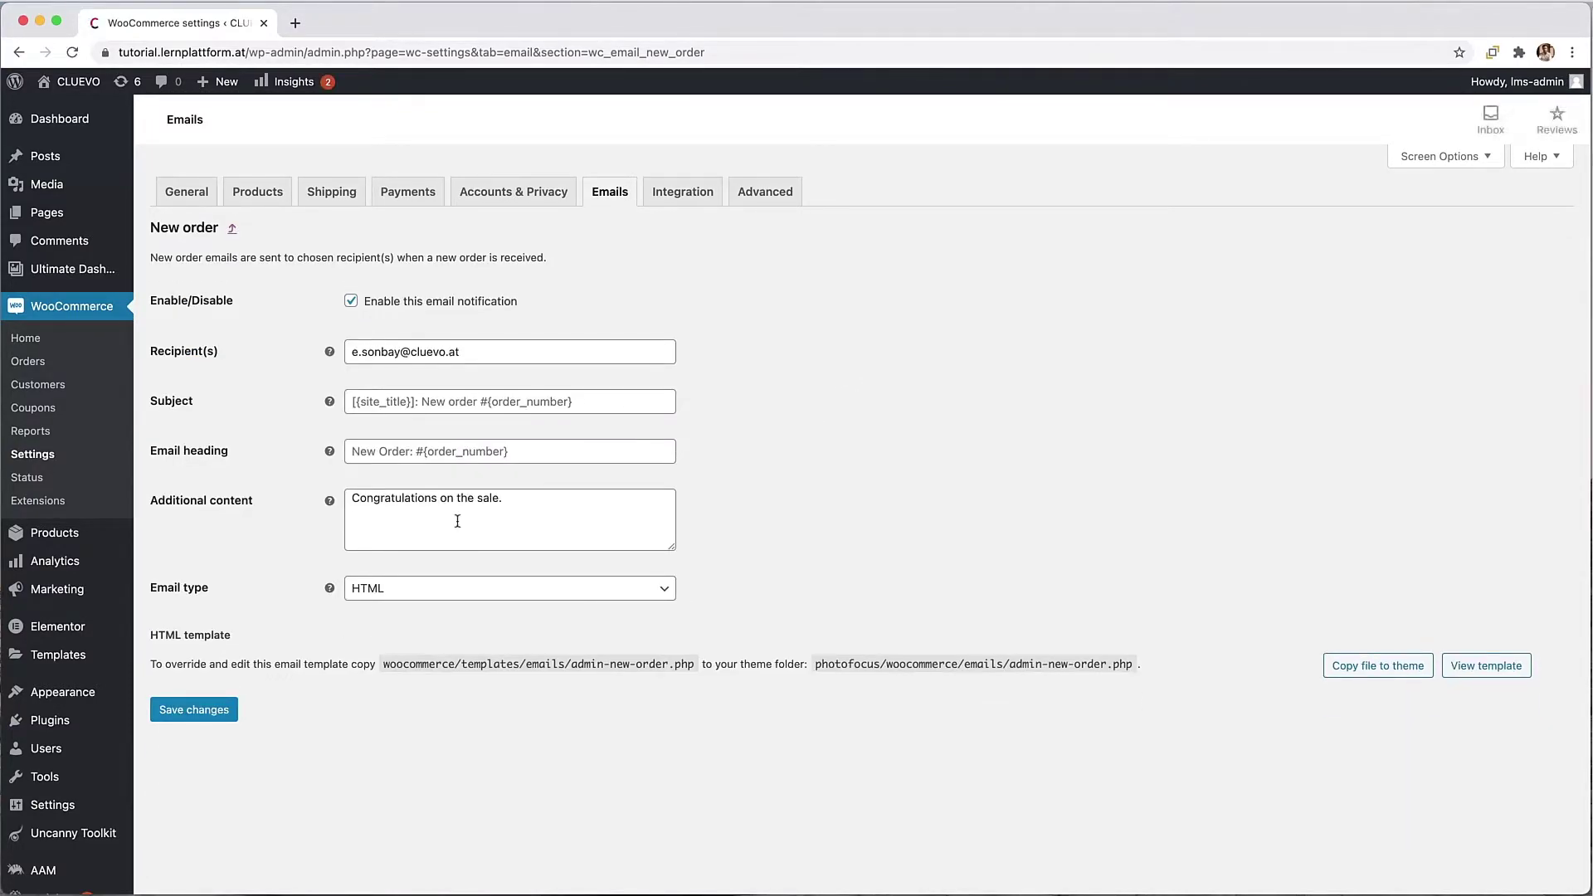
{"action": "left_click", "coordinate": [519, 501]}
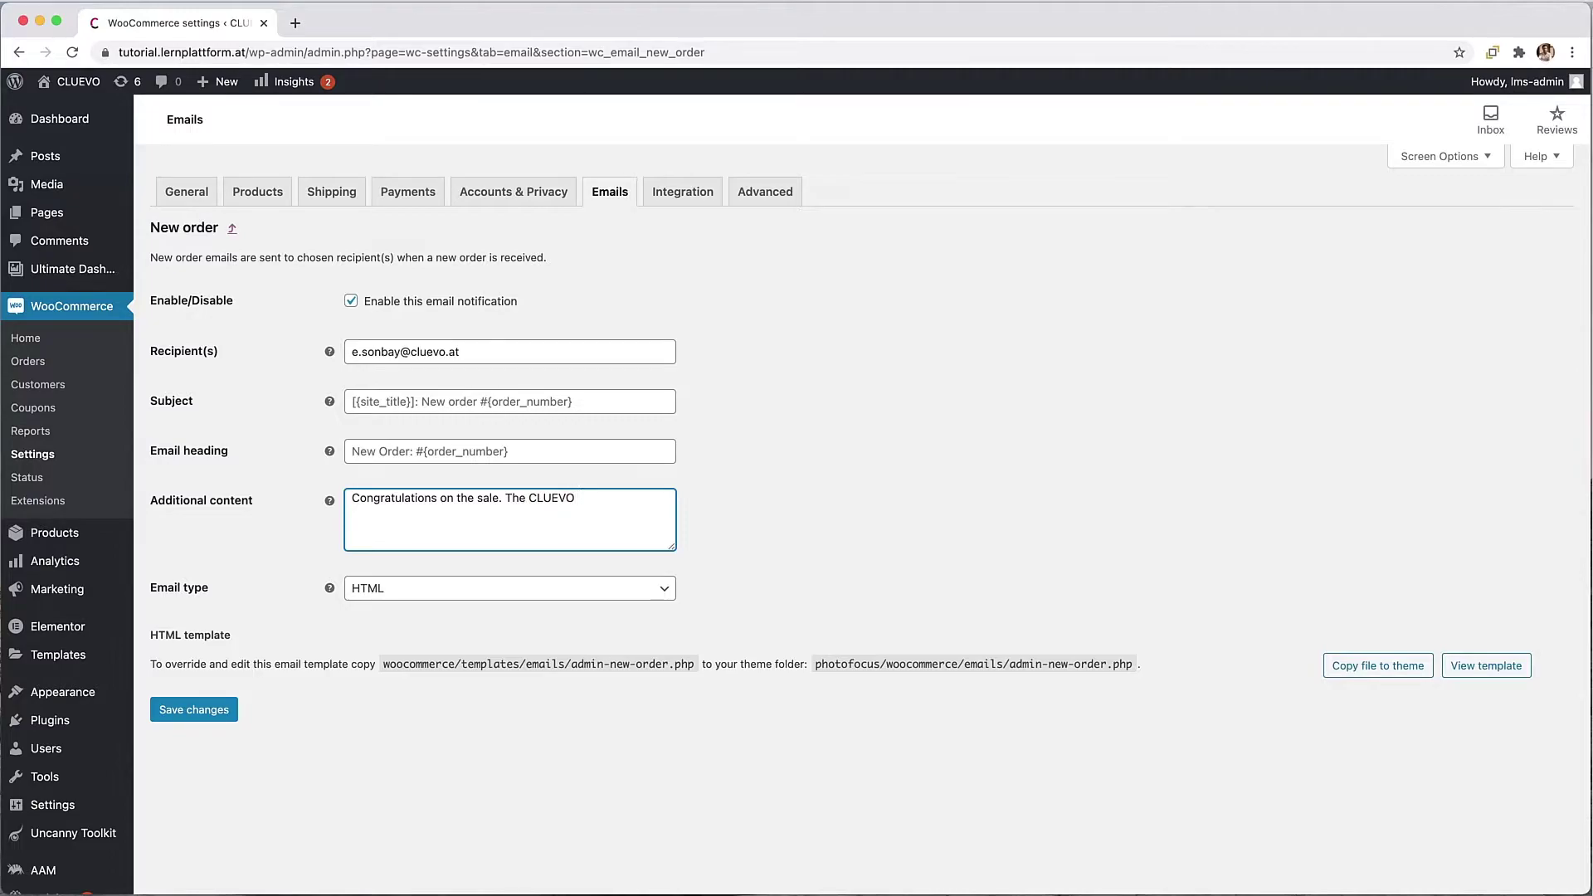
{"action": "type", "text": "Online Team"}
{"action": "left_click", "coordinate": [507, 499]}
{"action": "key", "text": "Return"}
{"action": "key", "text": "Return"}
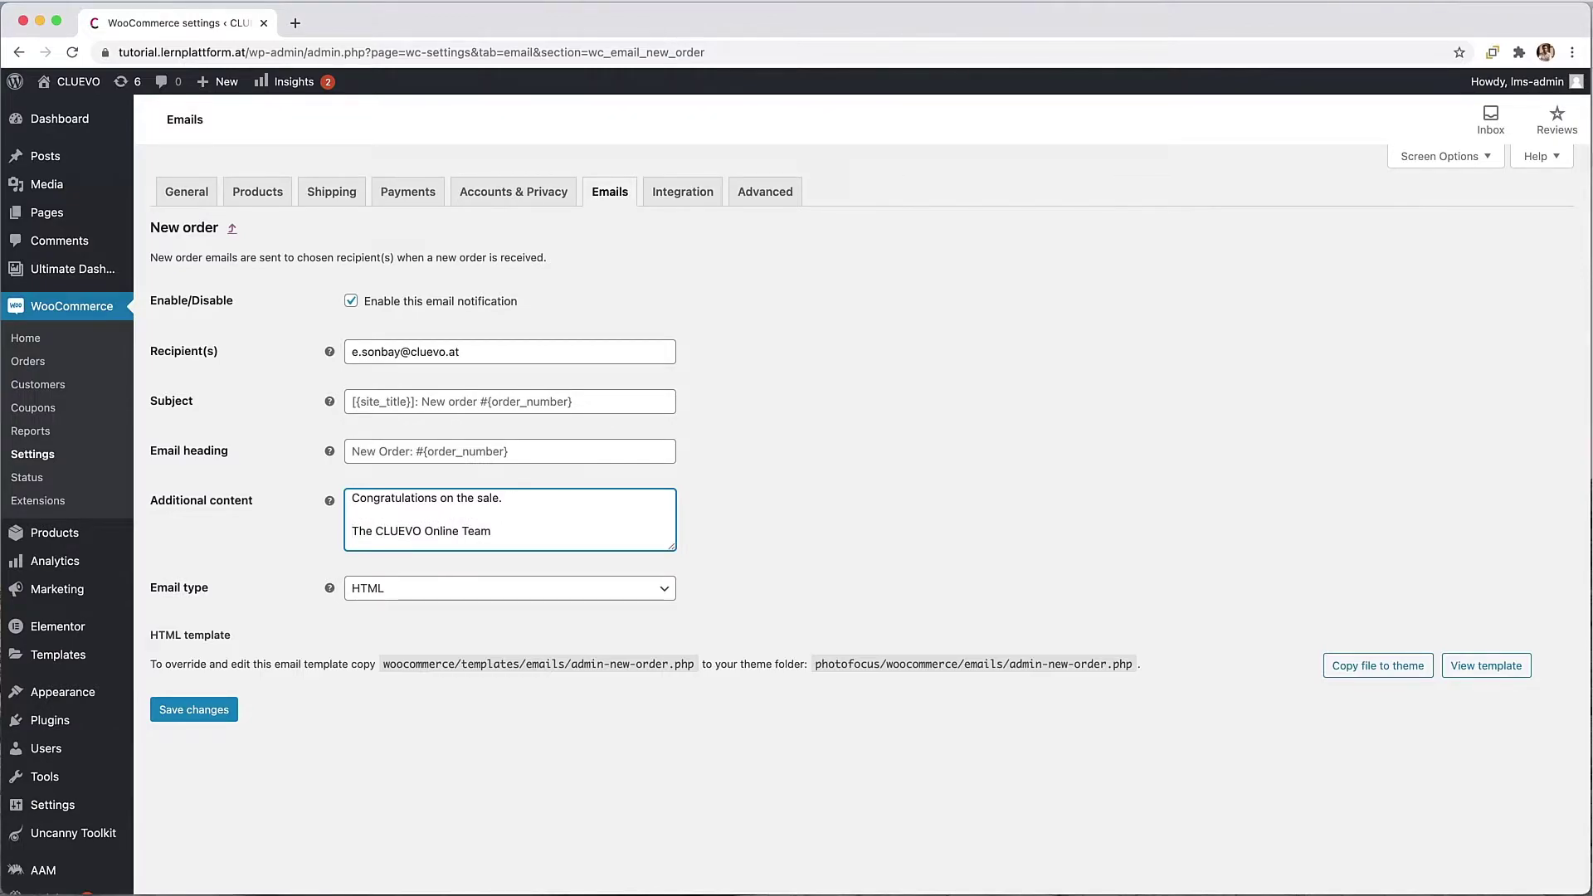
{"action": "left_click", "coordinate": [194, 711]}
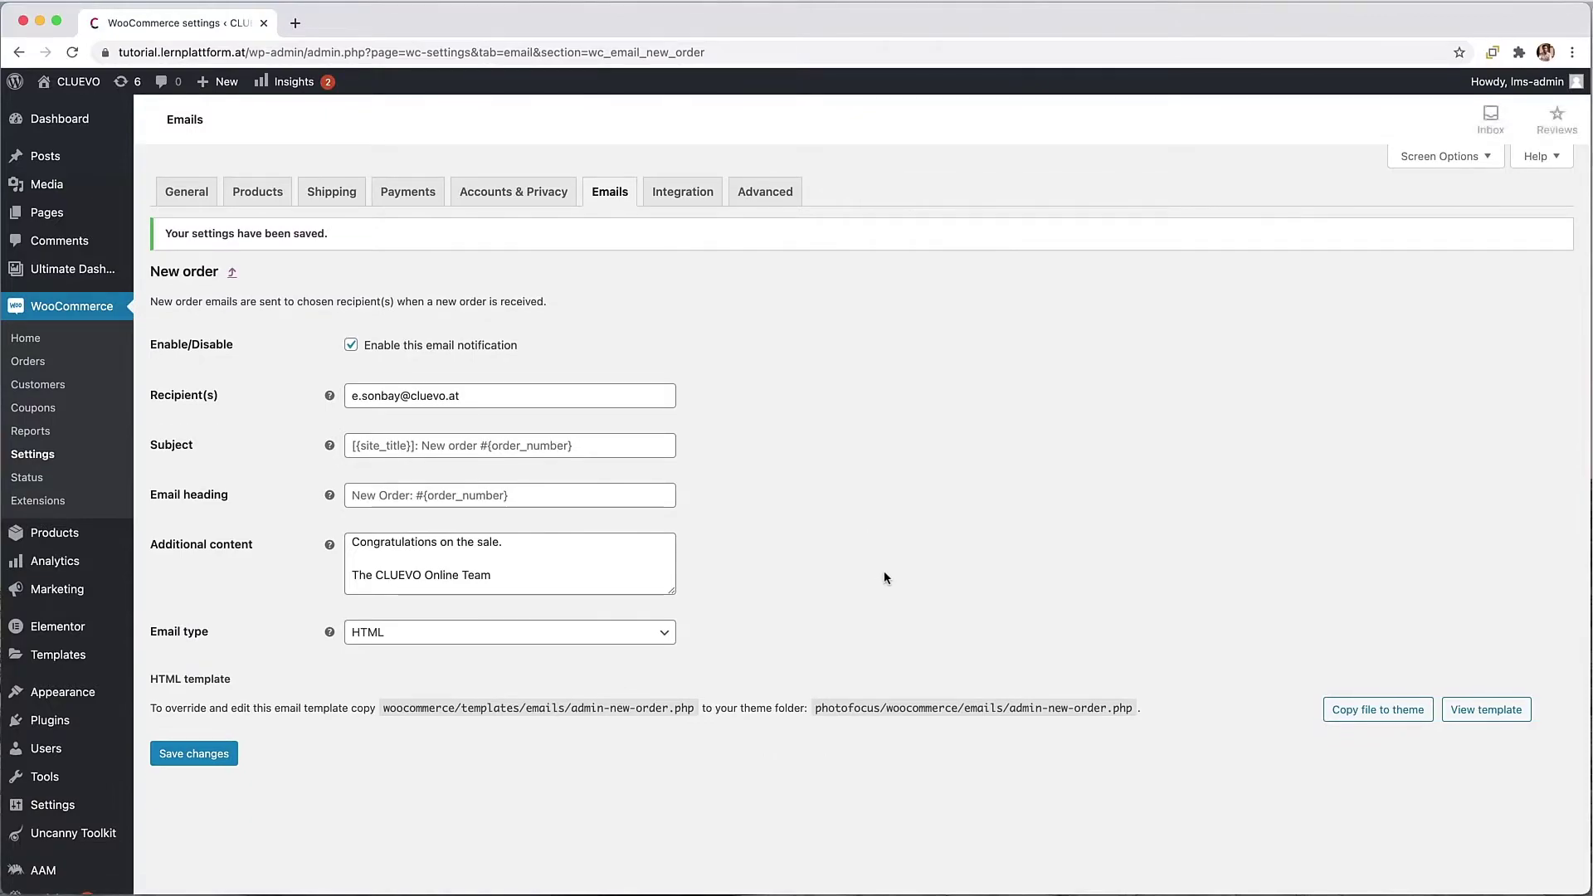
Step: On the Advanced tab, assign Cart, Checkout and Profile as cart, checkout and my account pages, then save
{"action": "left_click", "coordinate": [666, 193]}
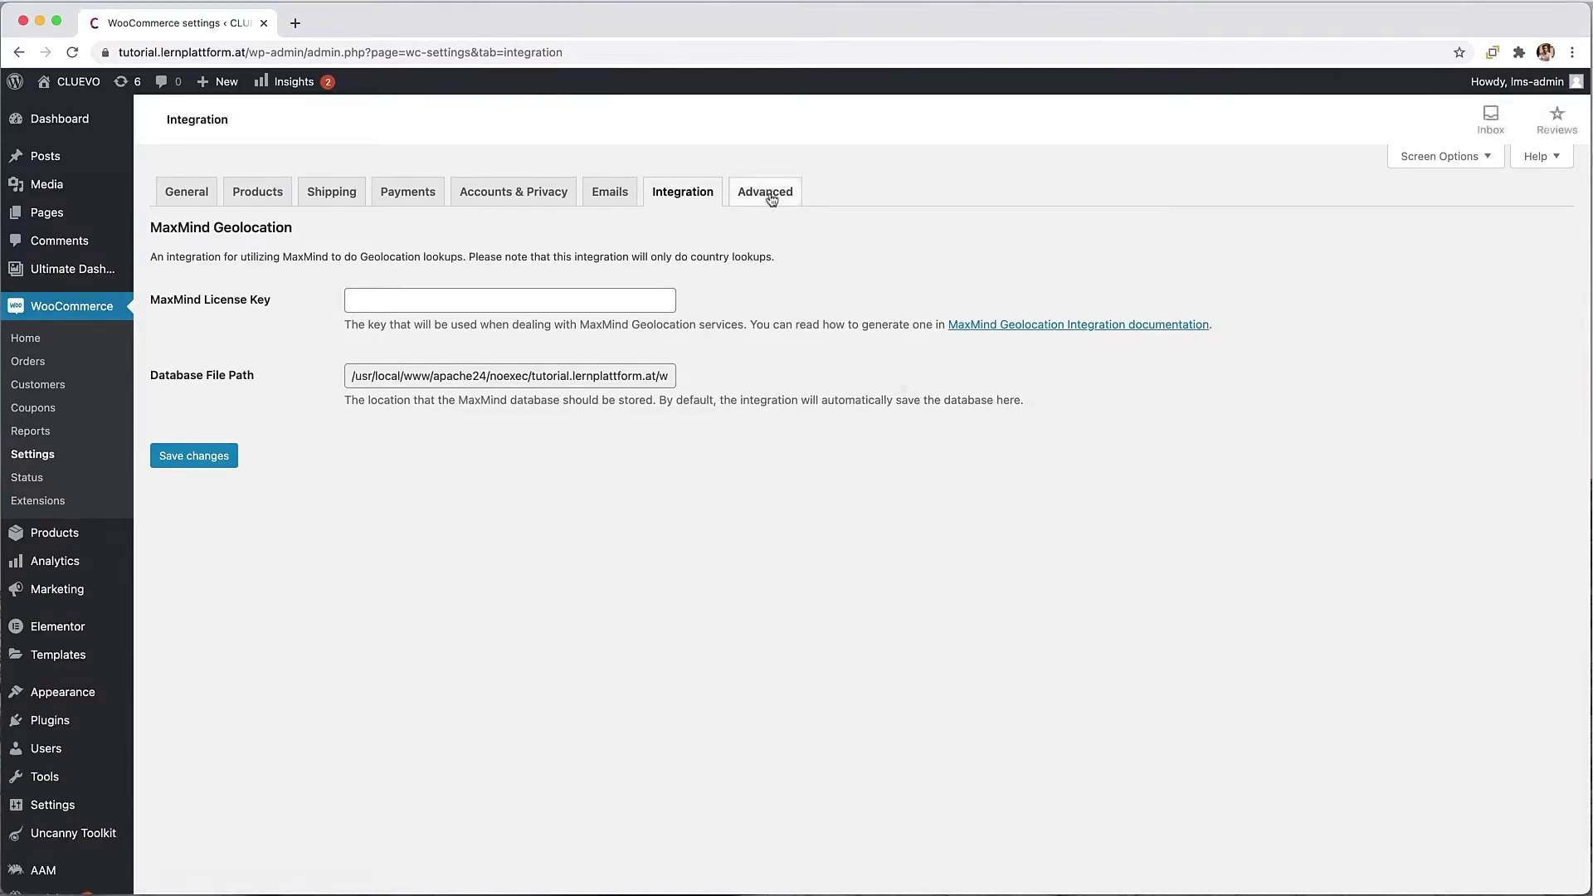
{"action": "left_click", "coordinate": [767, 196]}
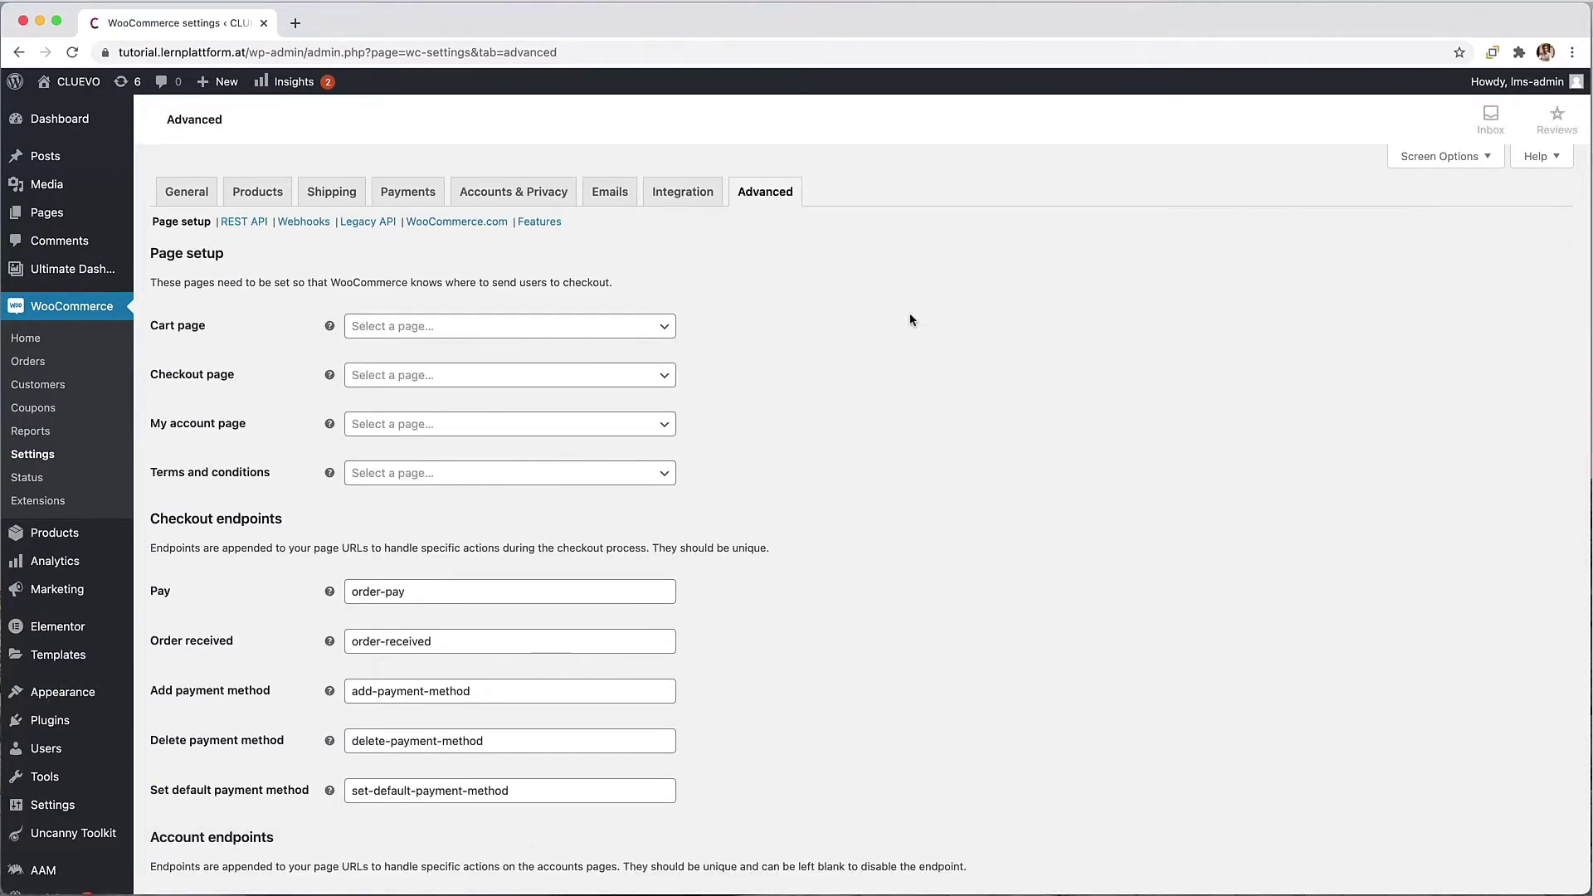
{"action": "left_click", "coordinate": [444, 327]}
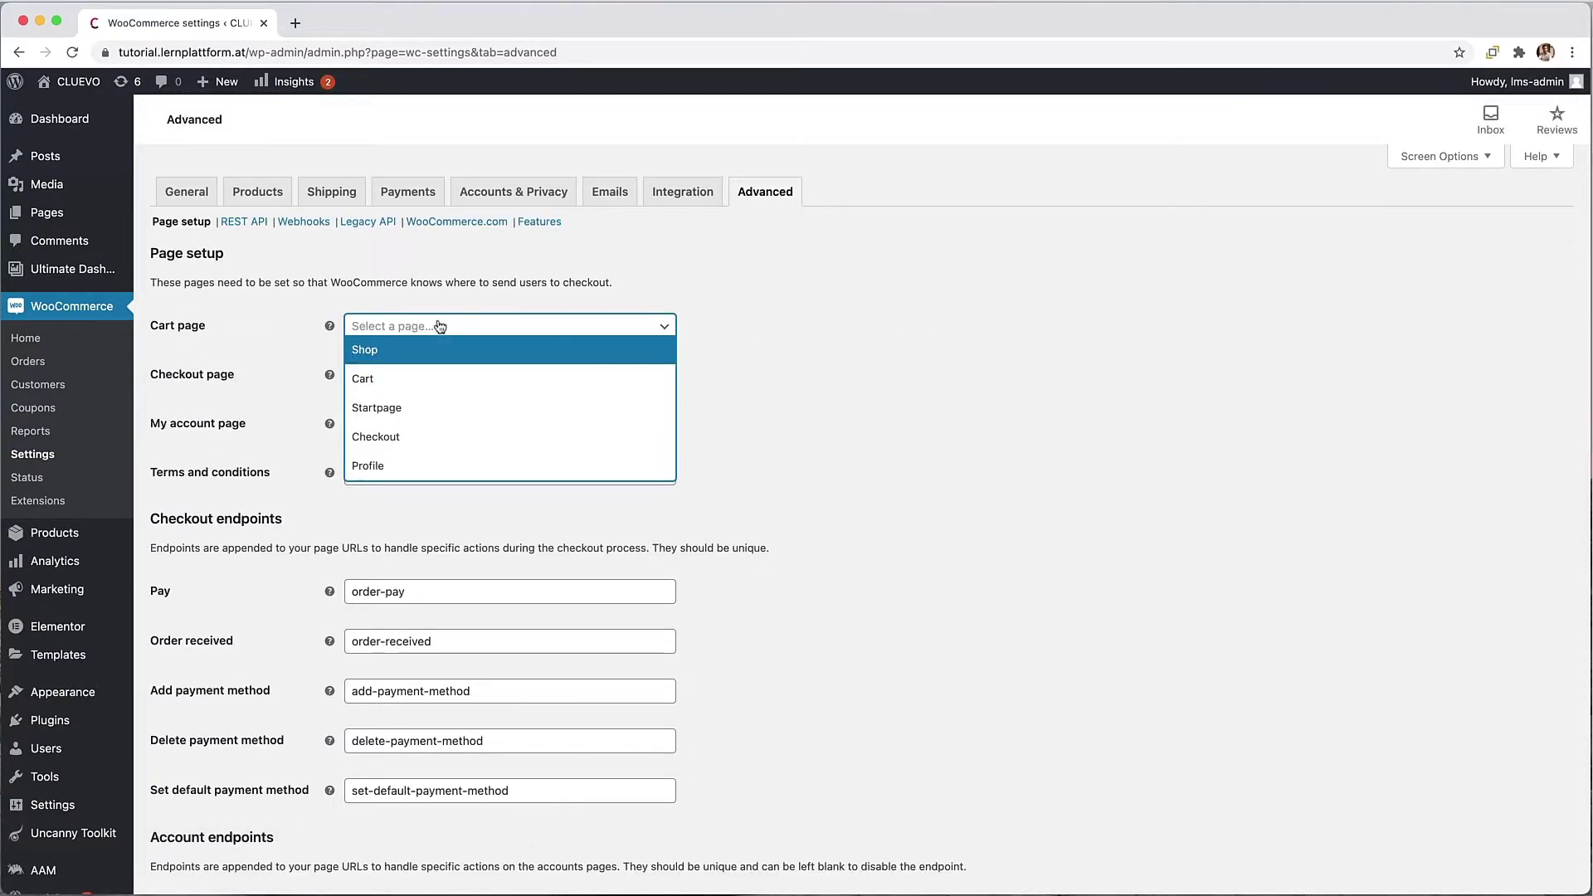
{"action": "left_click", "coordinate": [360, 390]}
{"action": "left_click", "coordinate": [434, 378]}
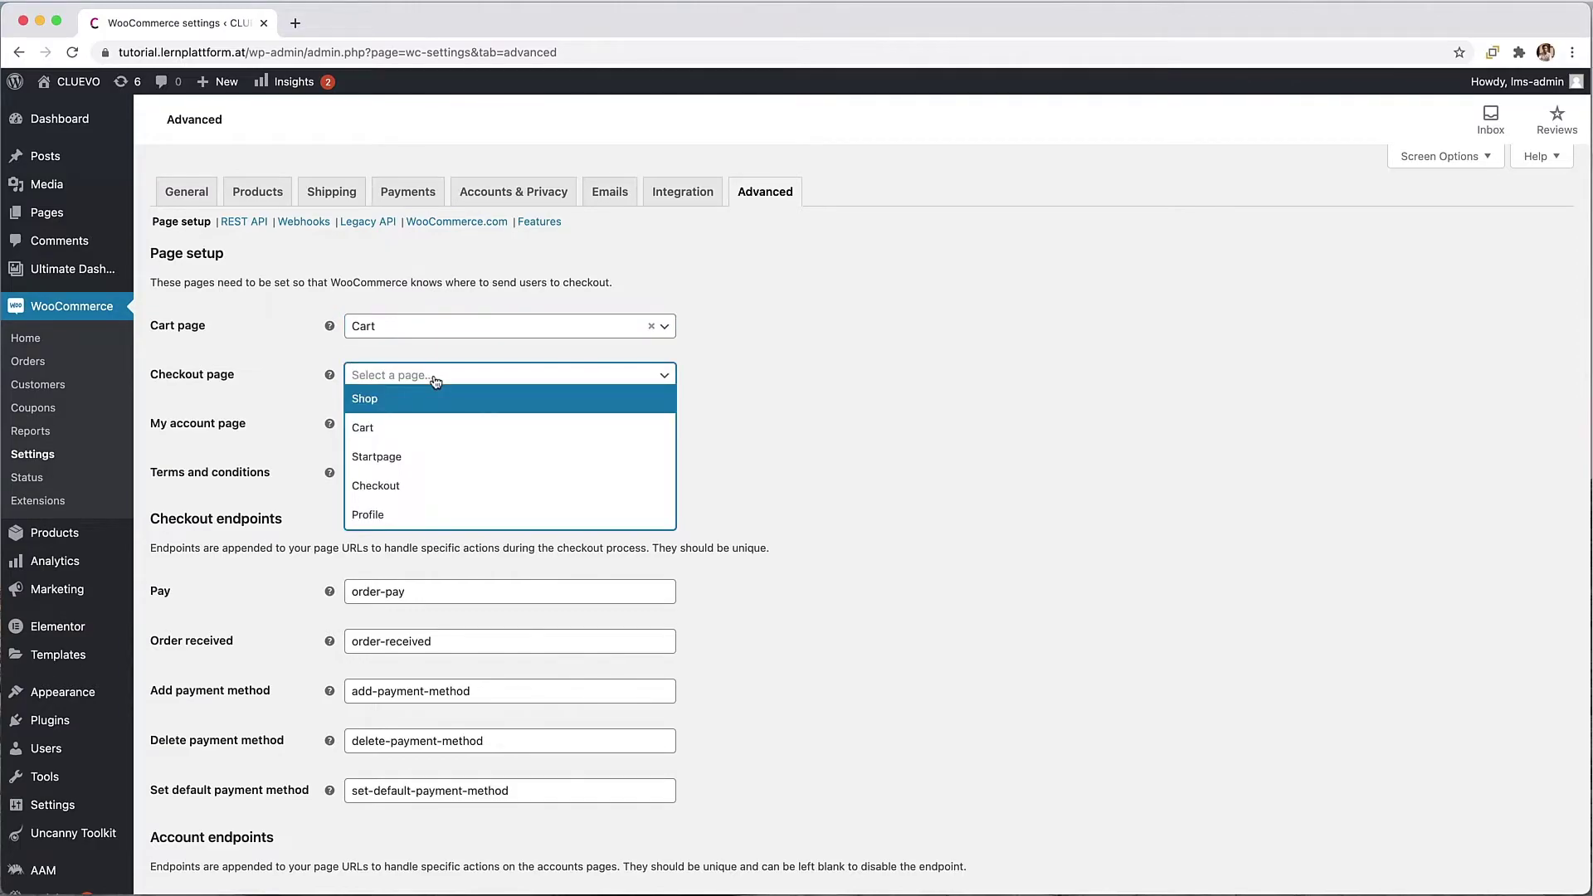
{"action": "left_click", "coordinate": [434, 486]}
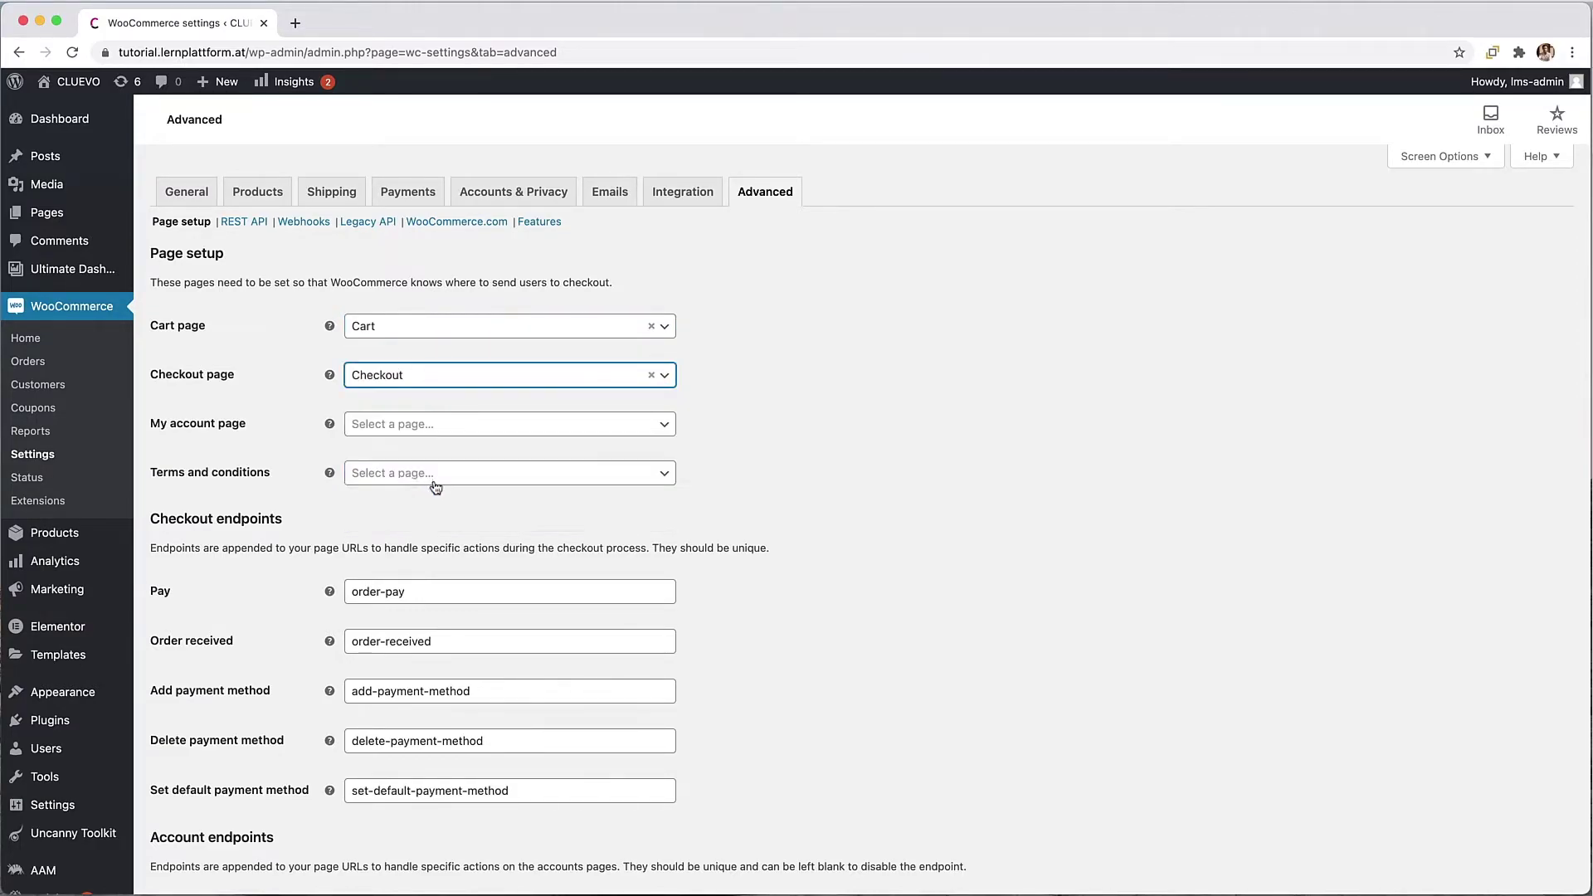
{"action": "left_click", "coordinate": [405, 426]}
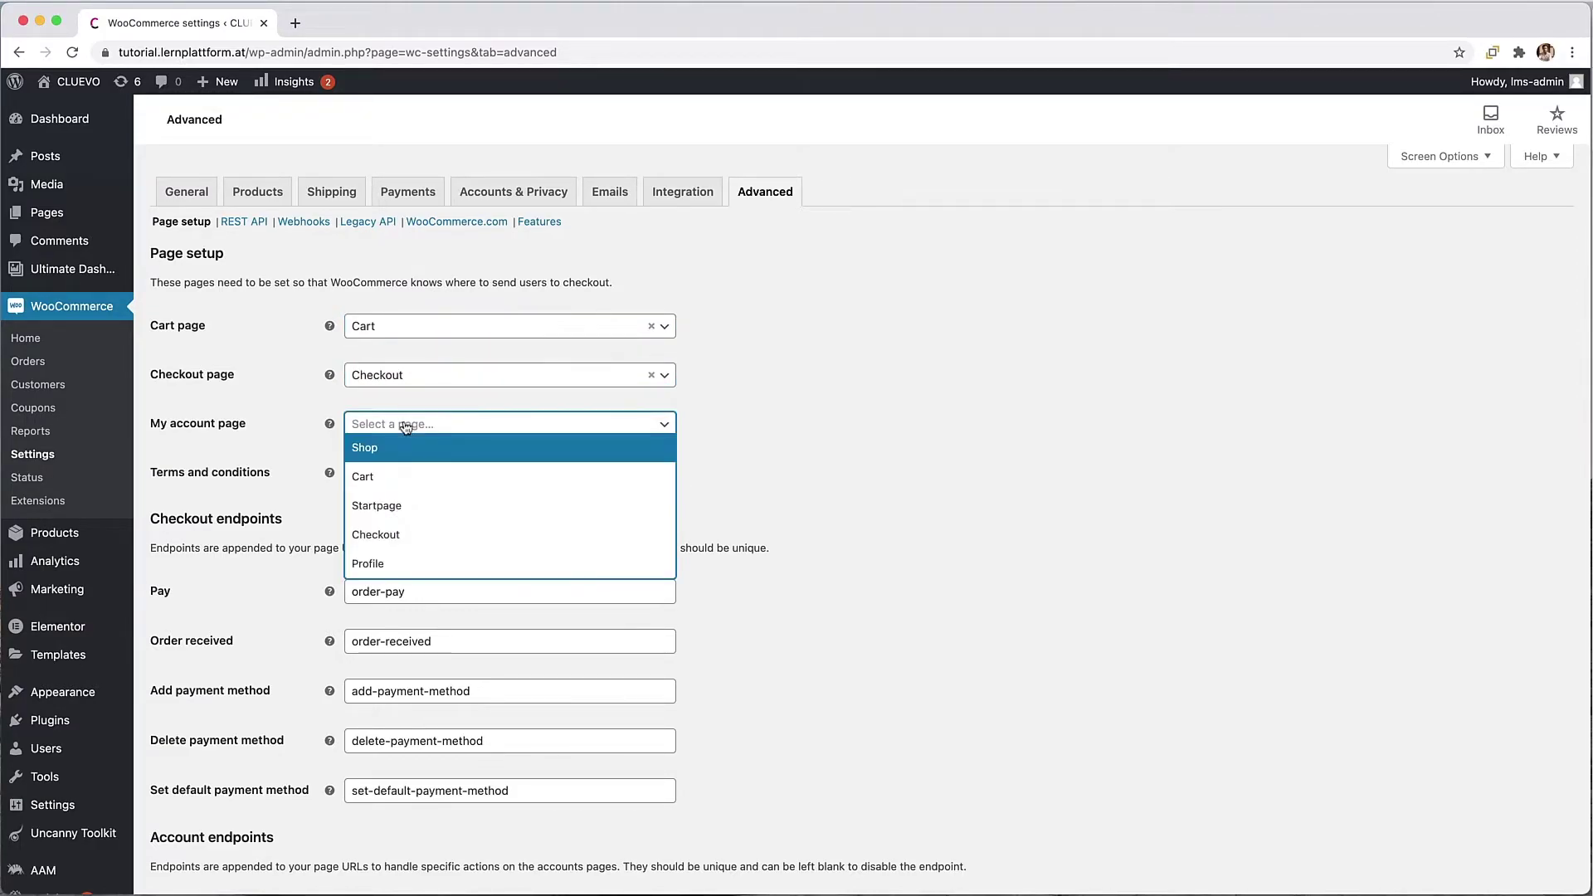
{"action": "left_click", "coordinate": [407, 563]}
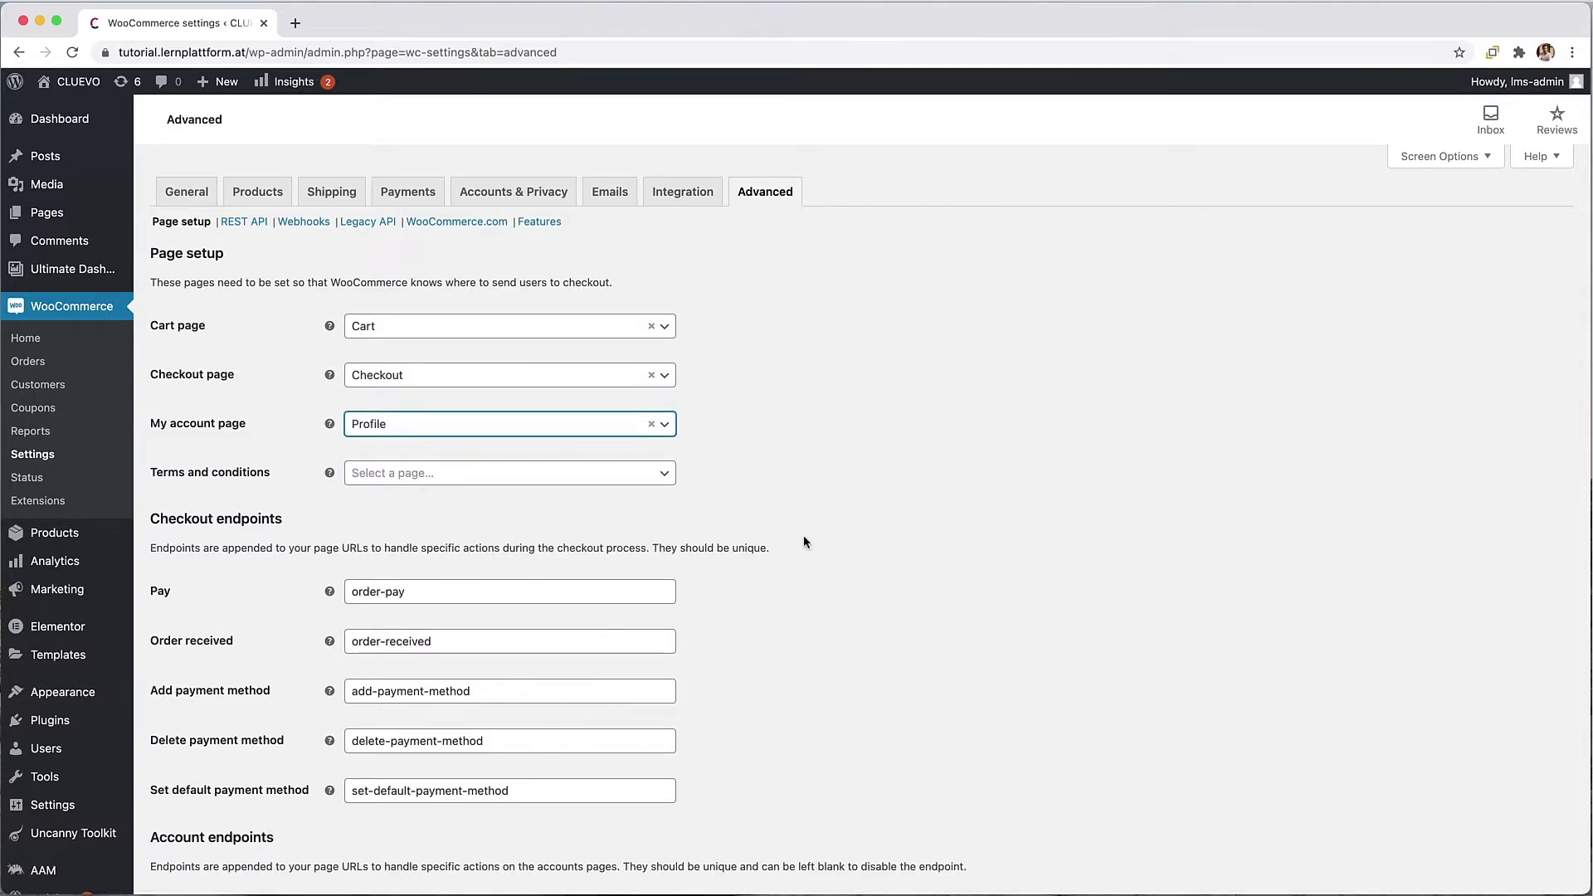
{"action": "scroll", "coordinate": [803, 542], "scroll_direction": "down", "scroll_amount": 5}
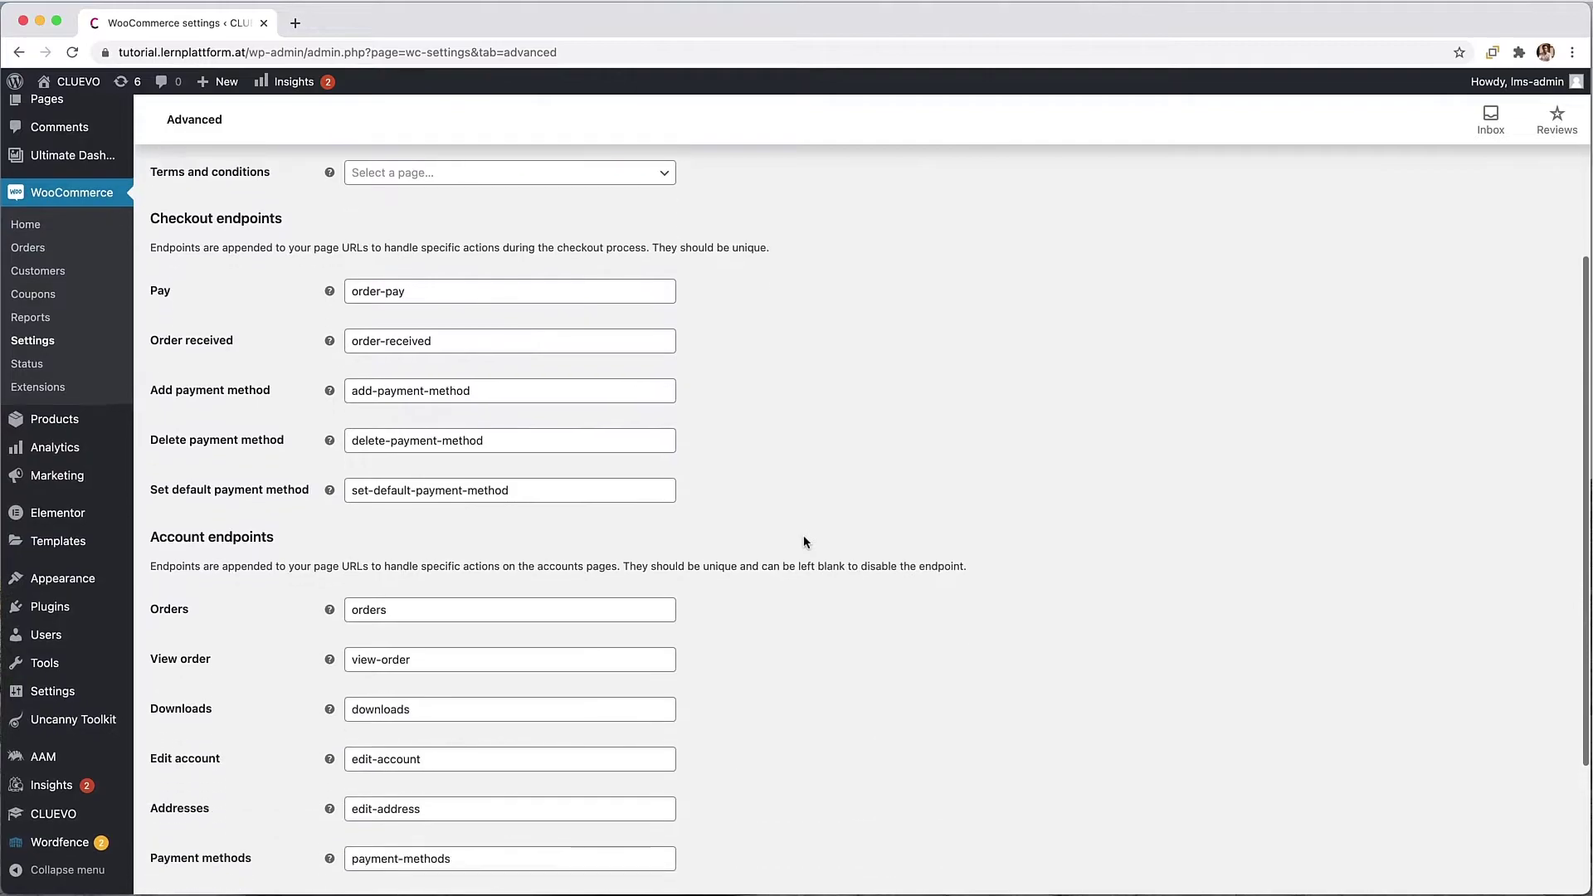
{"action": "scroll", "coordinate": [803, 543], "scroll_direction": "down", "scroll_amount": 3}
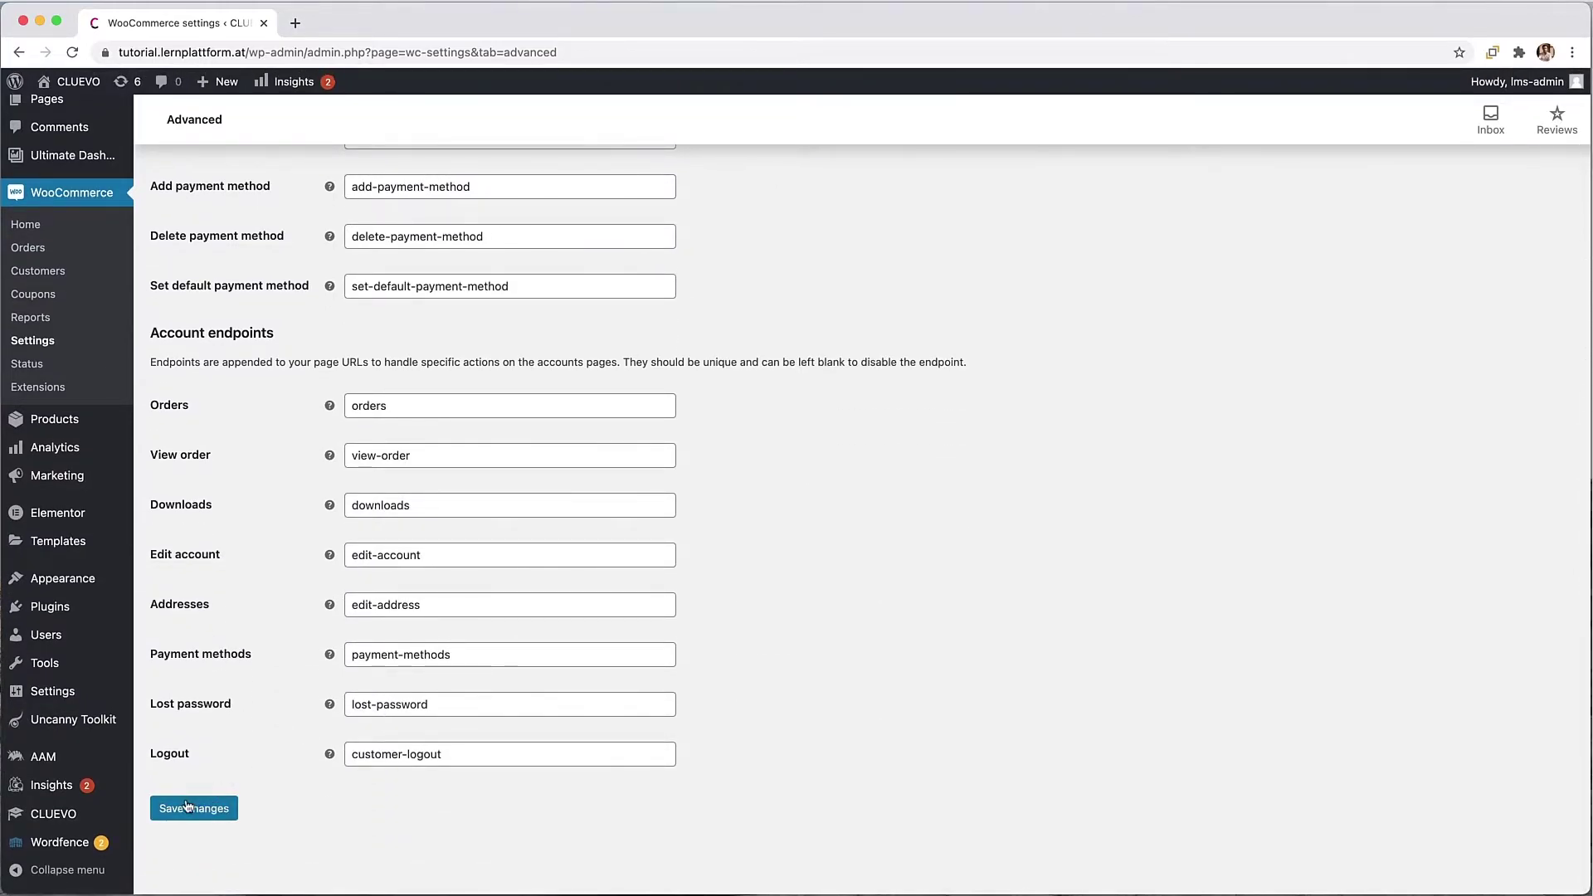
{"action": "left_click", "coordinate": [187, 806]}
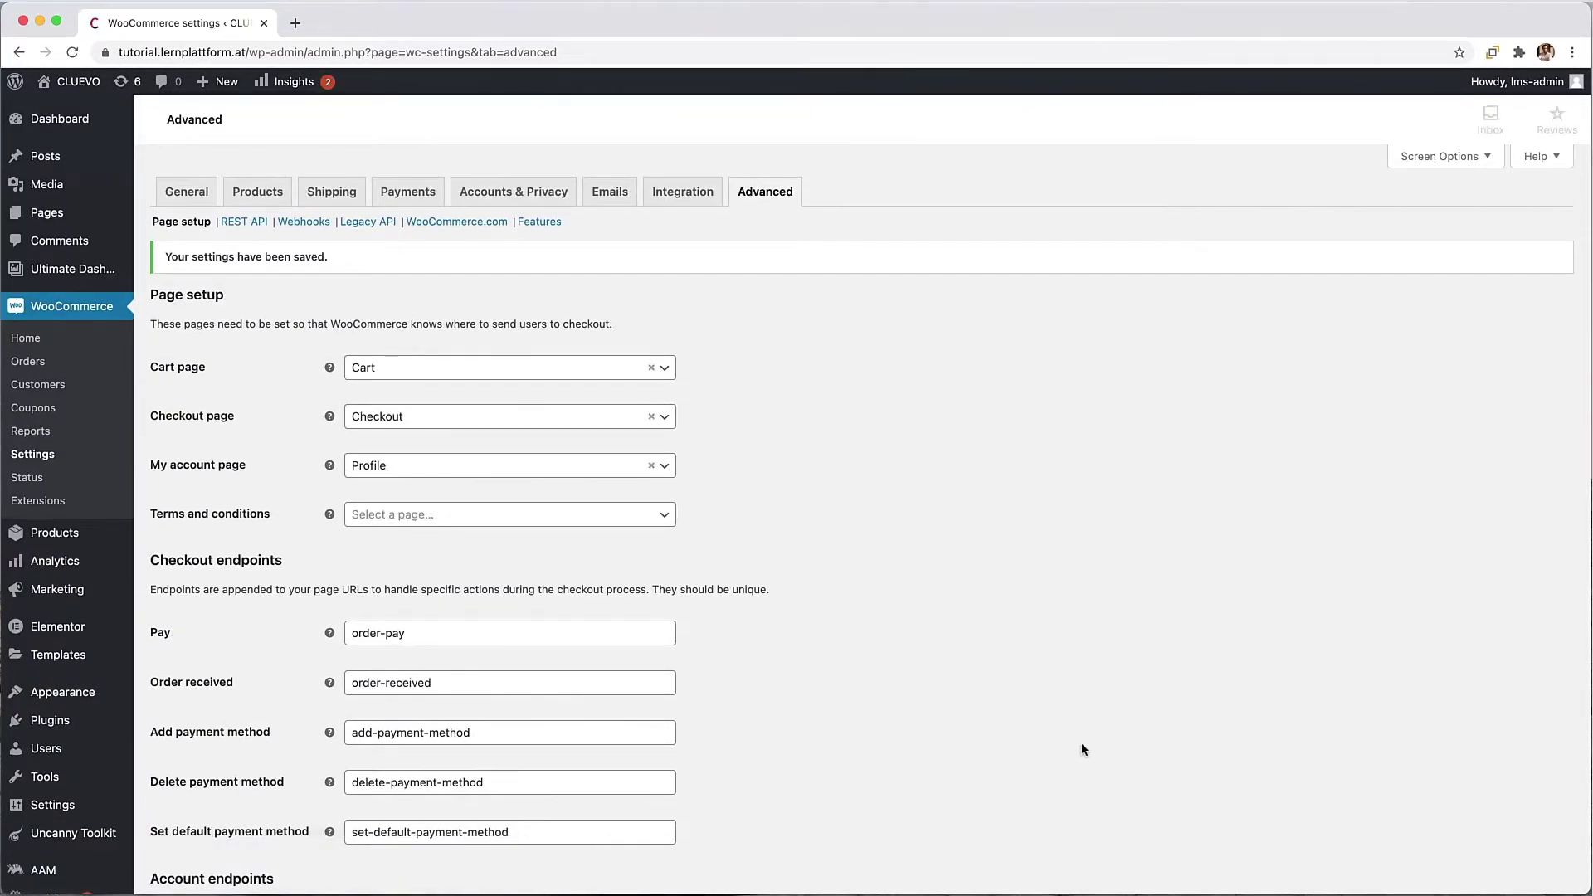
Step: From Installed Plugins, open Uncanny Toolkit Modules and check that Menu Item Visibility is on
{"action": "left_click", "coordinate": [52, 721]}
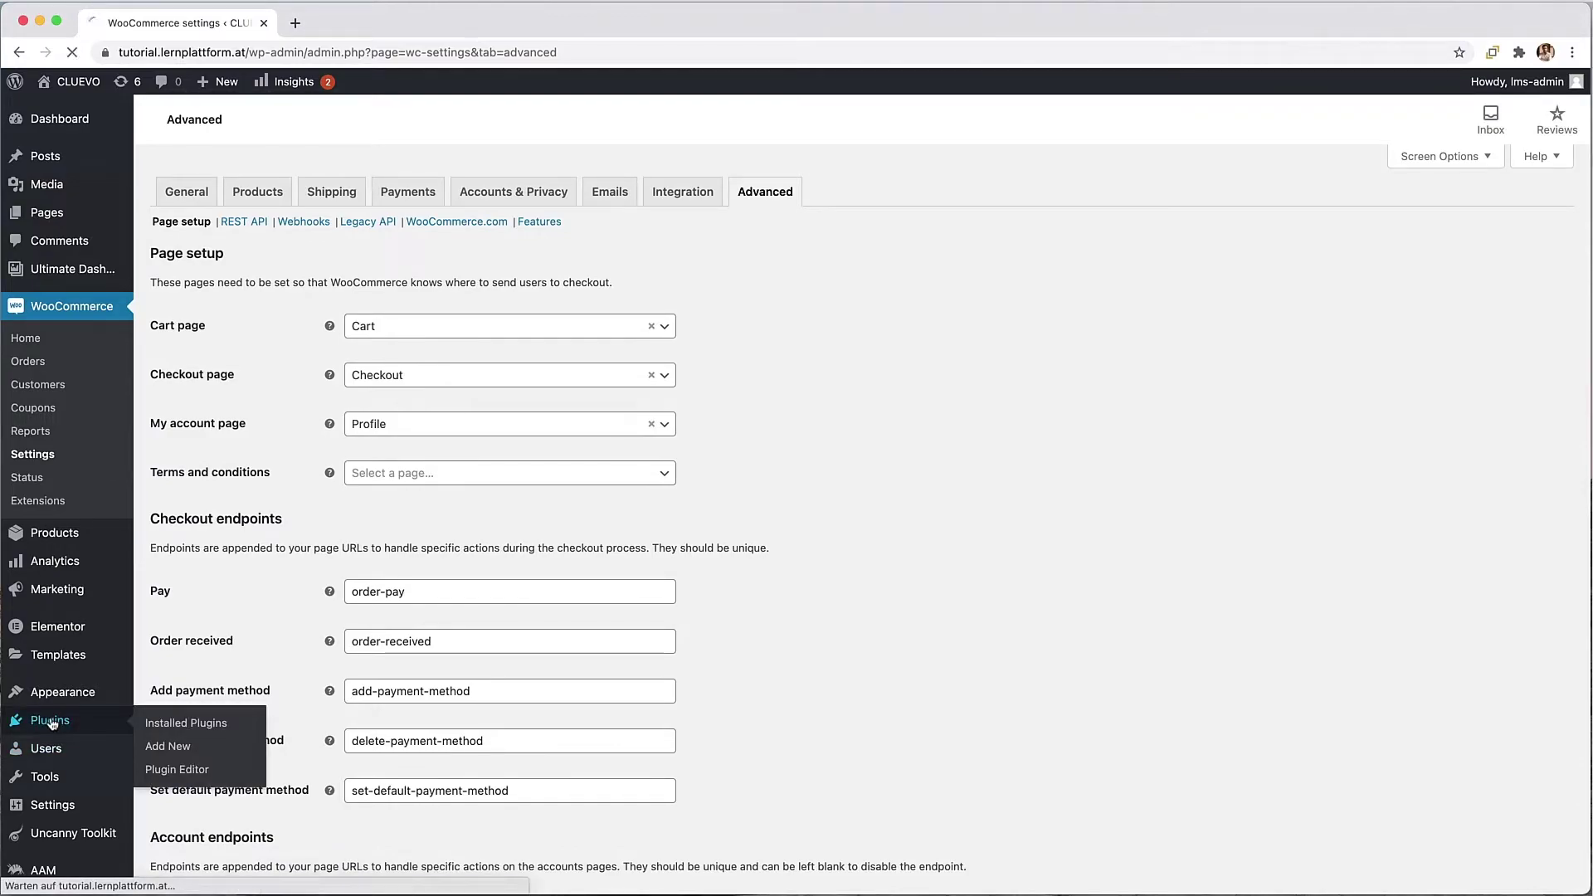
{"action": "scroll", "coordinate": [667, 671], "scroll_direction": "down", "scroll_amount": 5}
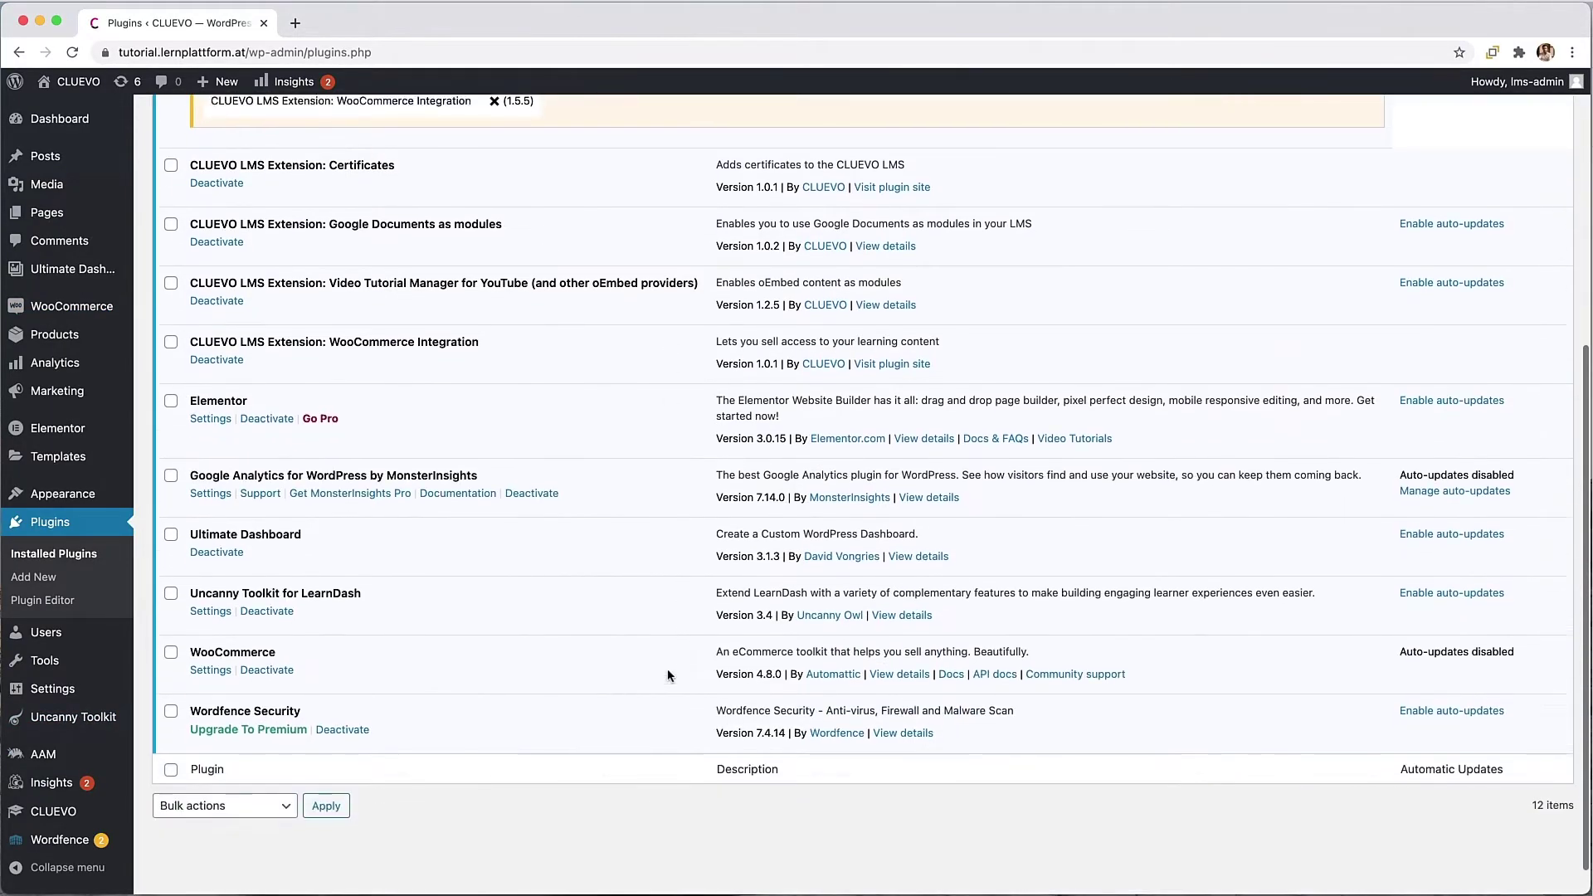
{"action": "scroll", "coordinate": [667, 669], "scroll_direction": "down", "scroll_amount": 1}
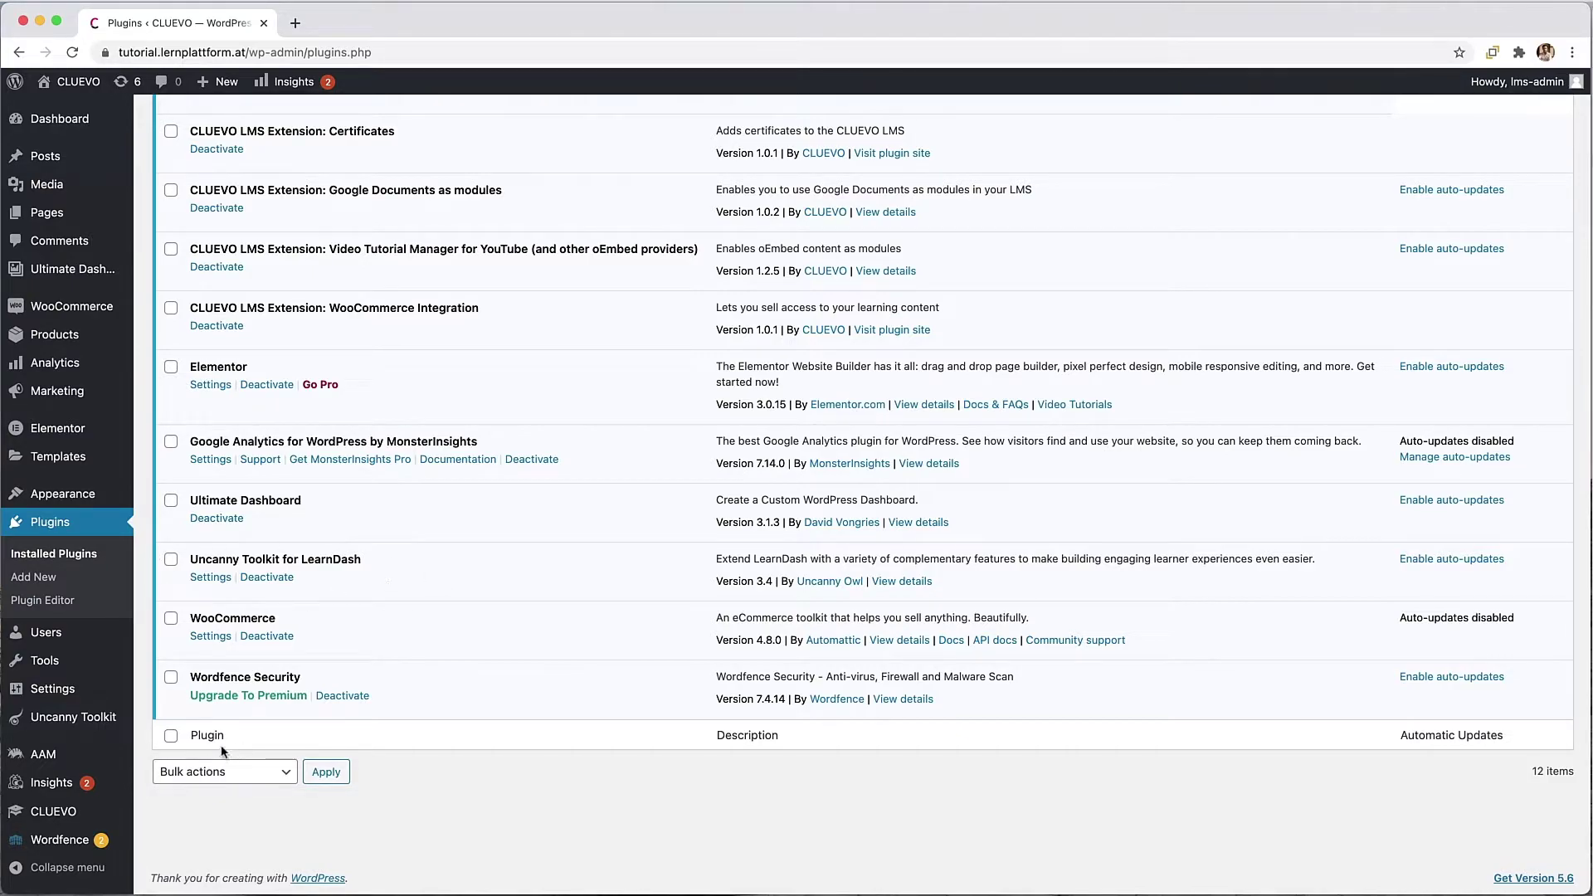
{"action": "mouse_move", "coordinate": [93, 727]}
{"action": "left_click", "coordinate": [166, 720]}
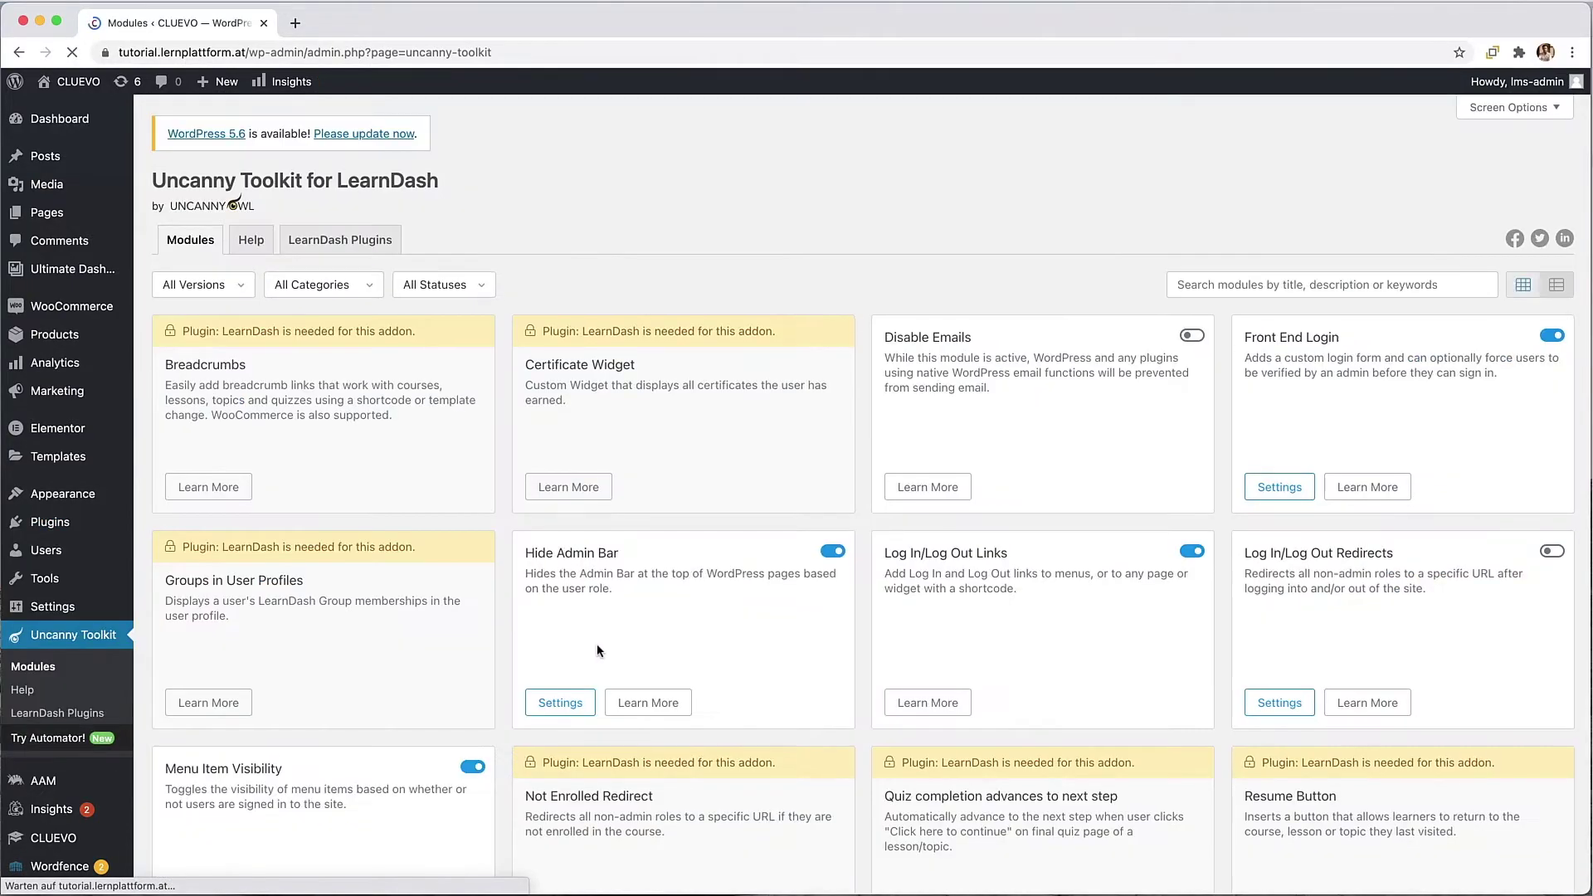
{"action": "scroll", "coordinate": [597, 650], "scroll_direction": "down", "scroll_amount": 3}
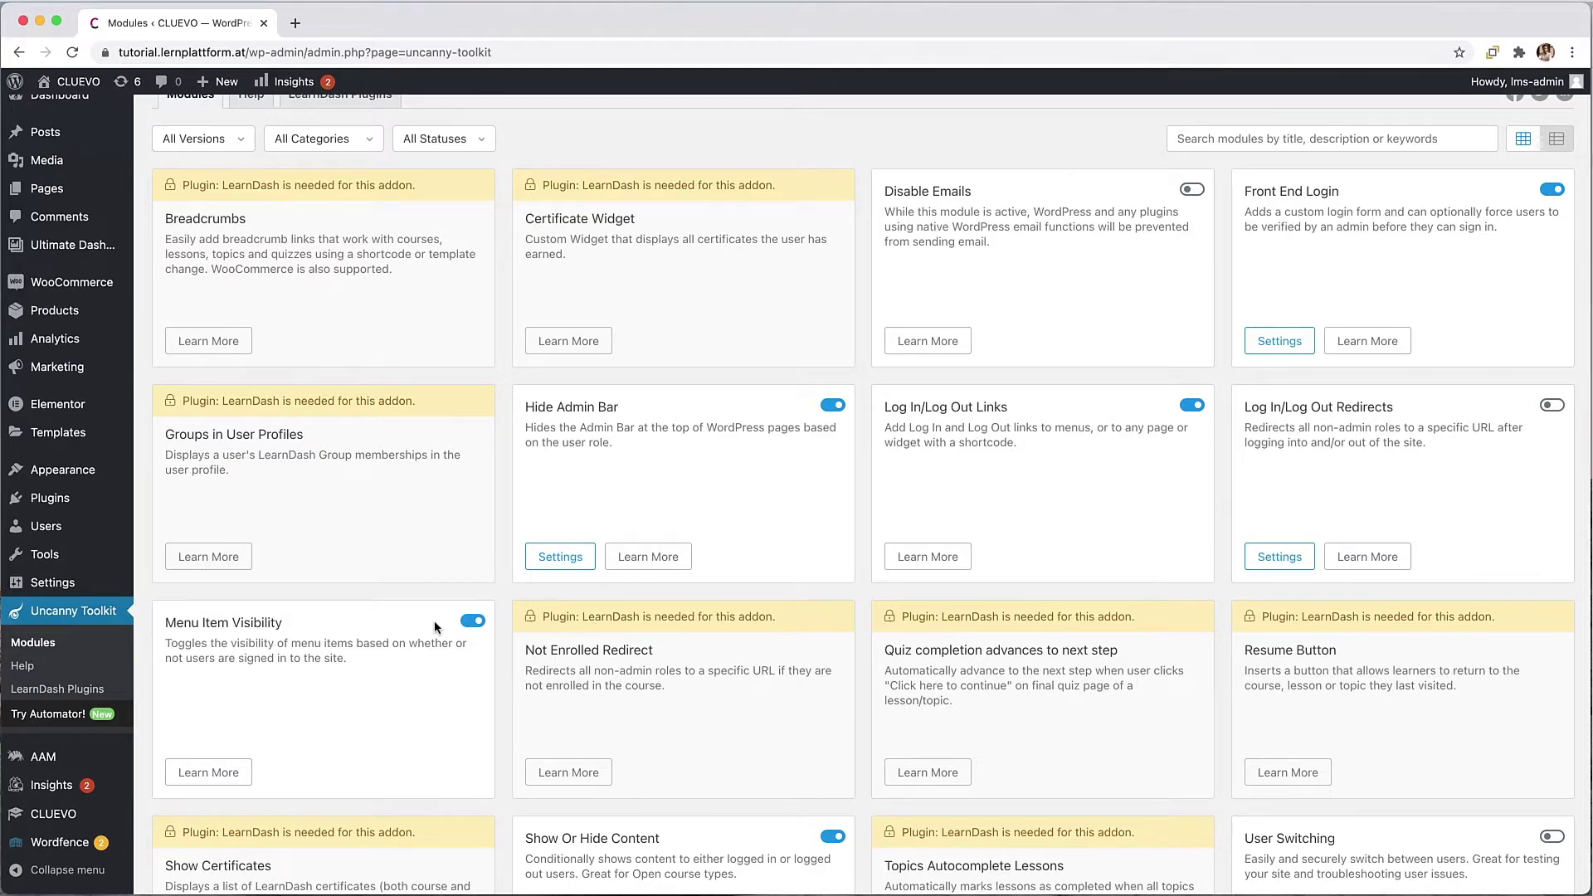
{"action": "mouse_move", "coordinate": [68, 488]}
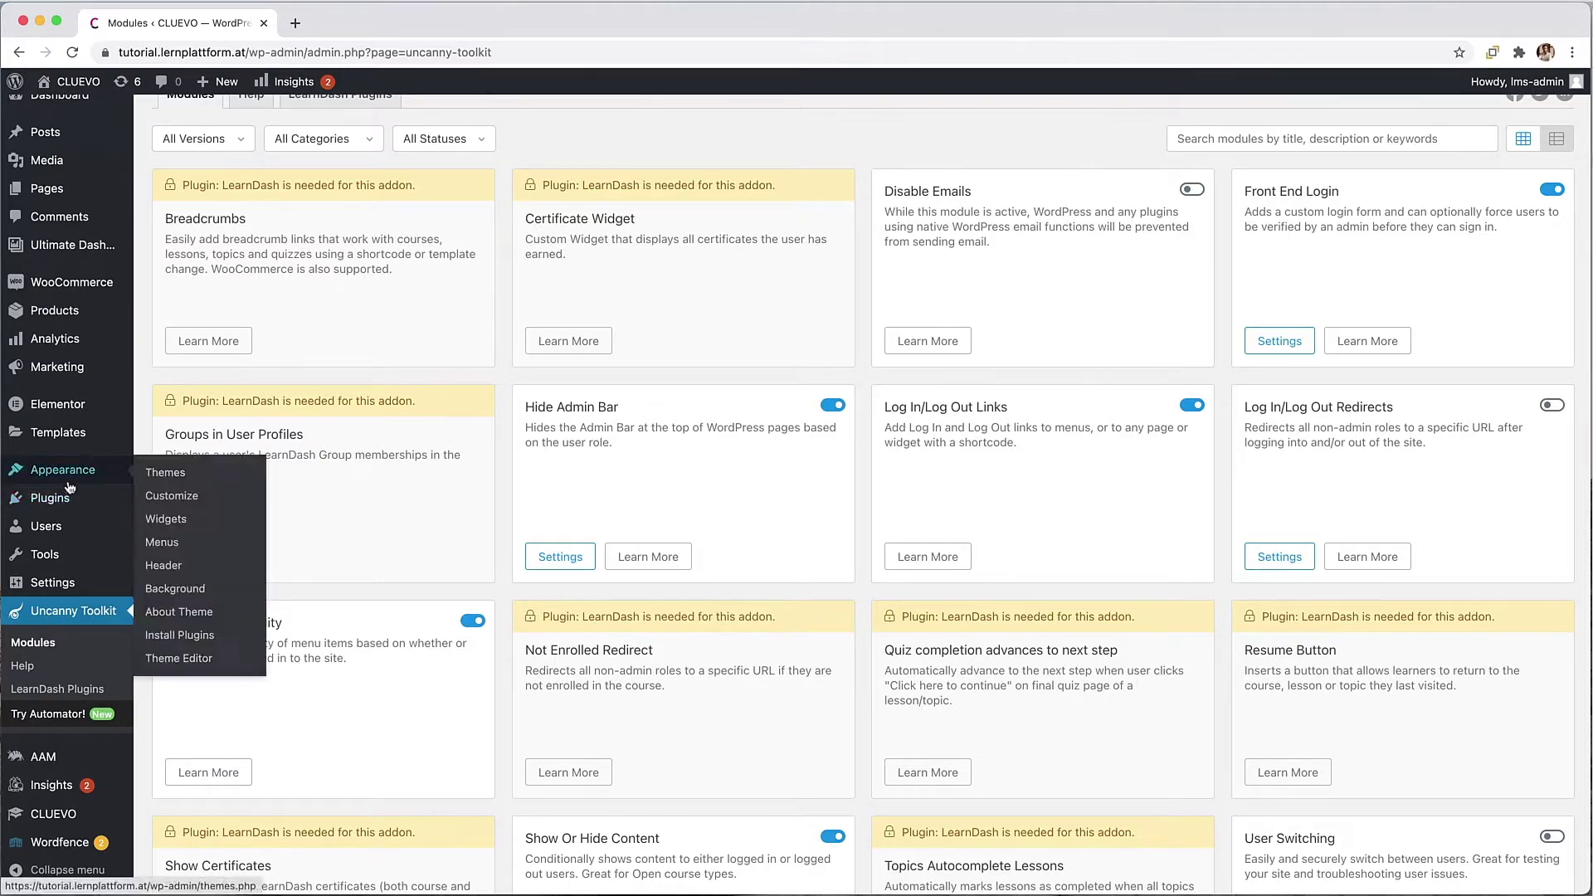
Step: Add the Profile, Cart and Shop pages to the Main menu and order them Shop, Cart, Profile
{"action": "left_click", "coordinate": [176, 547]}
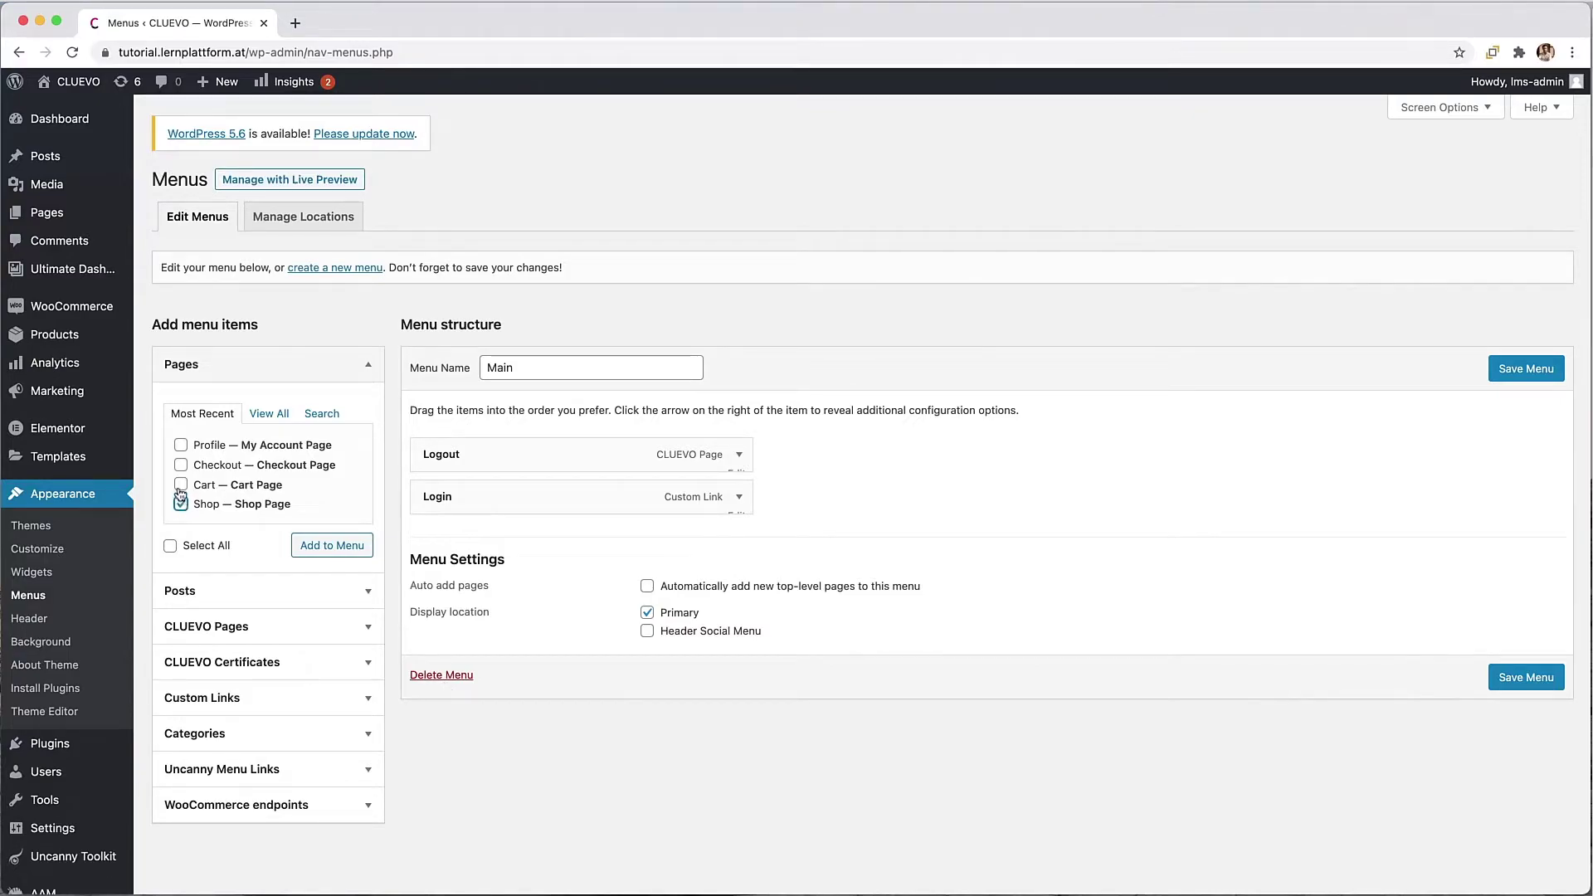
{"action": "left_click", "coordinate": [181, 486]}
{"action": "left_click", "coordinate": [181, 446]}
{"action": "left_click", "coordinate": [324, 545]}
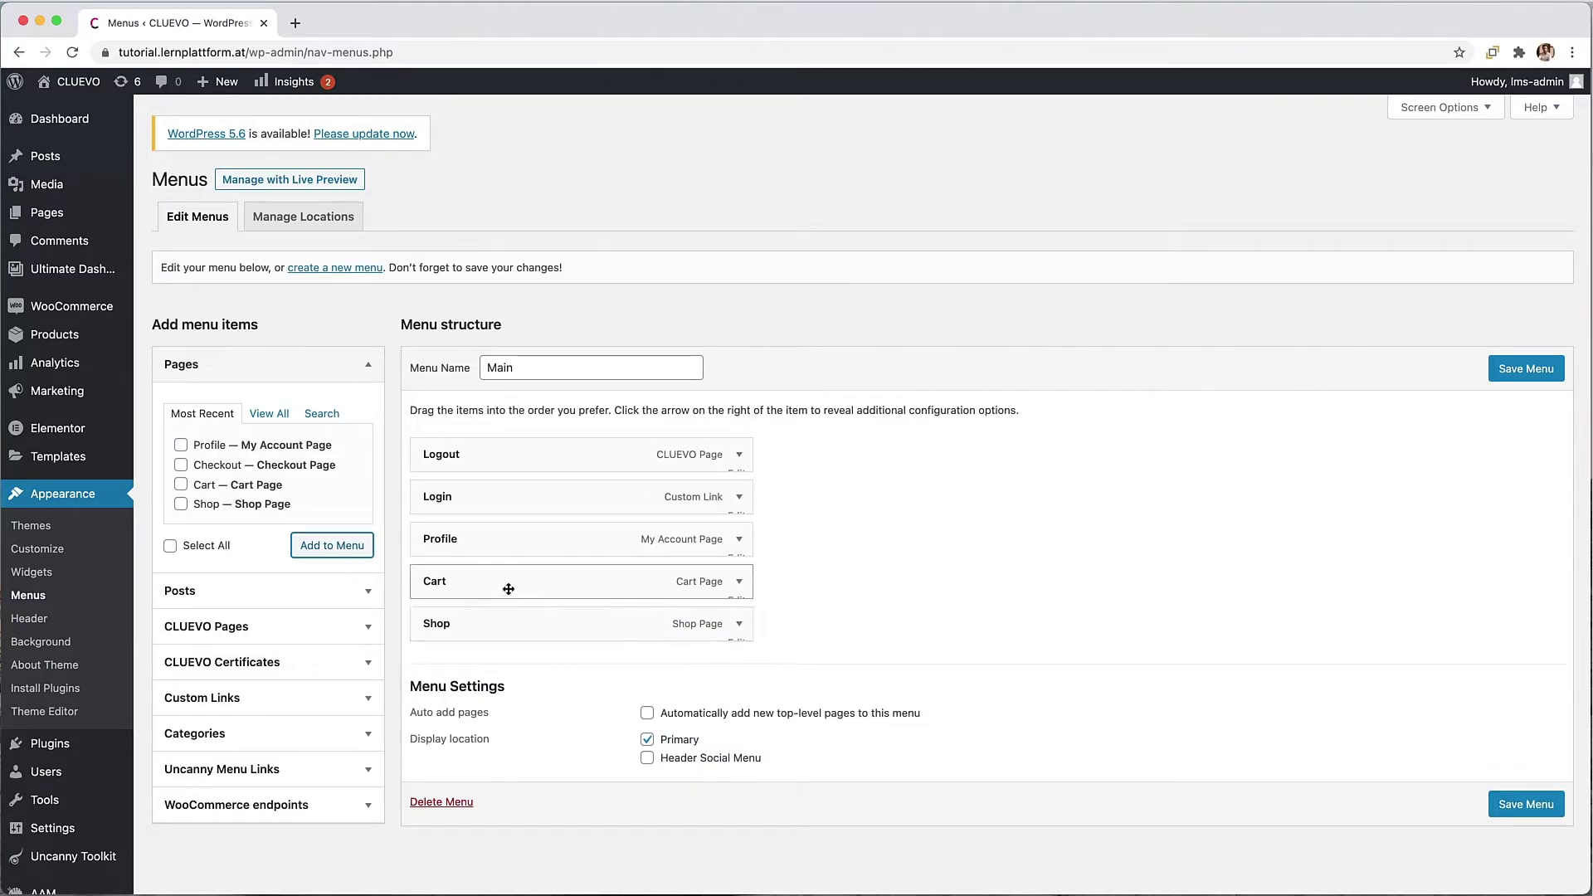
{"action": "left_click_drag", "start_coordinate": [544, 618], "coordinate": [477, 444]}
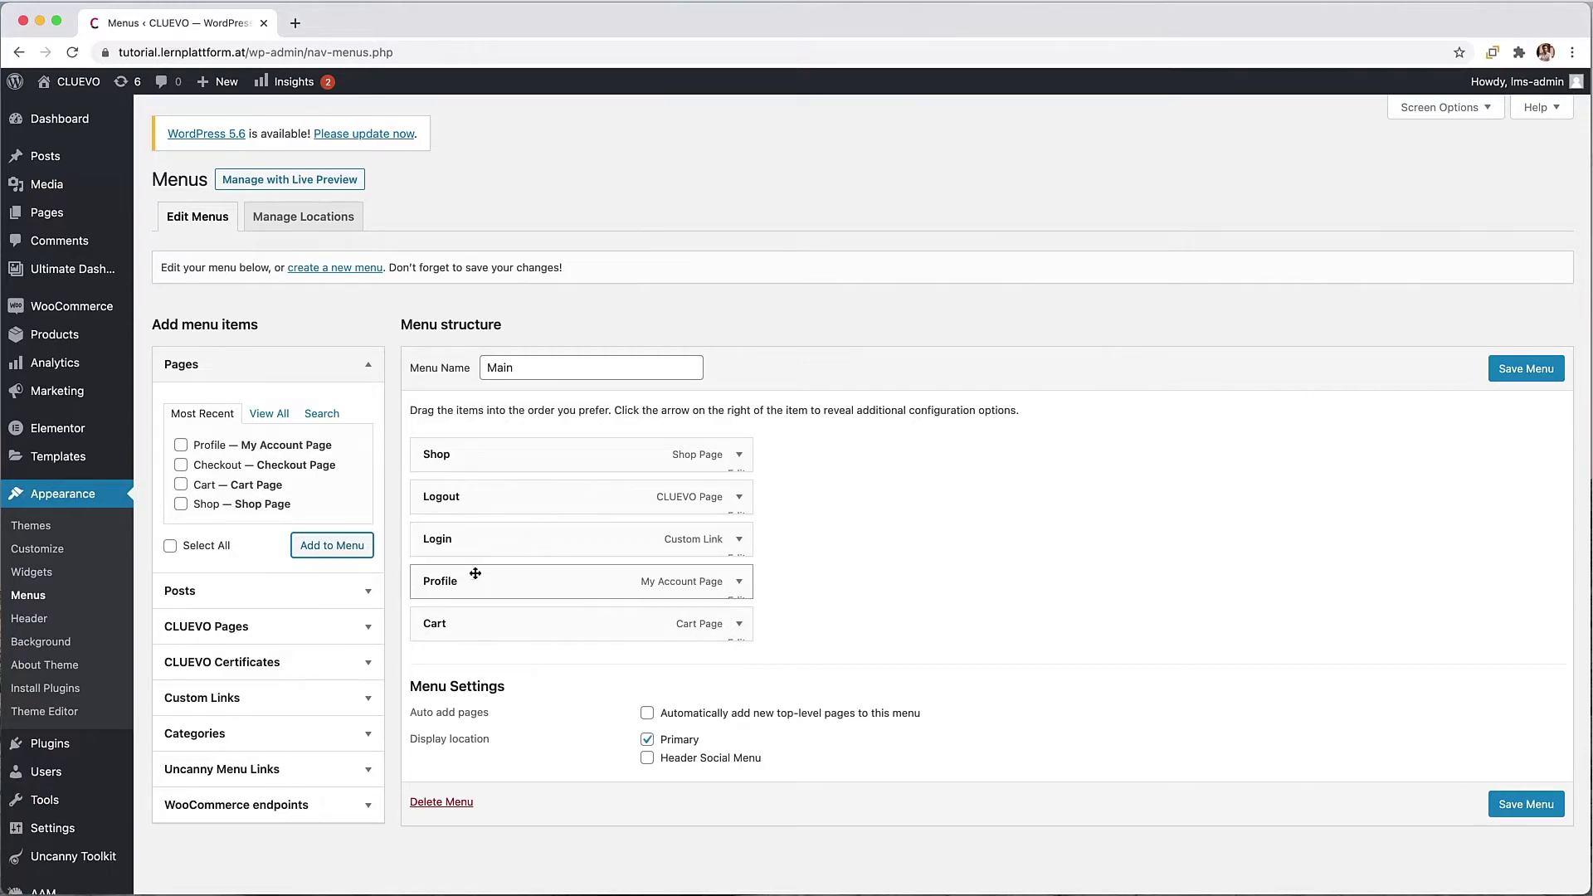
{"action": "left_click_drag", "start_coordinate": [470, 573], "coordinate": [450, 494]}
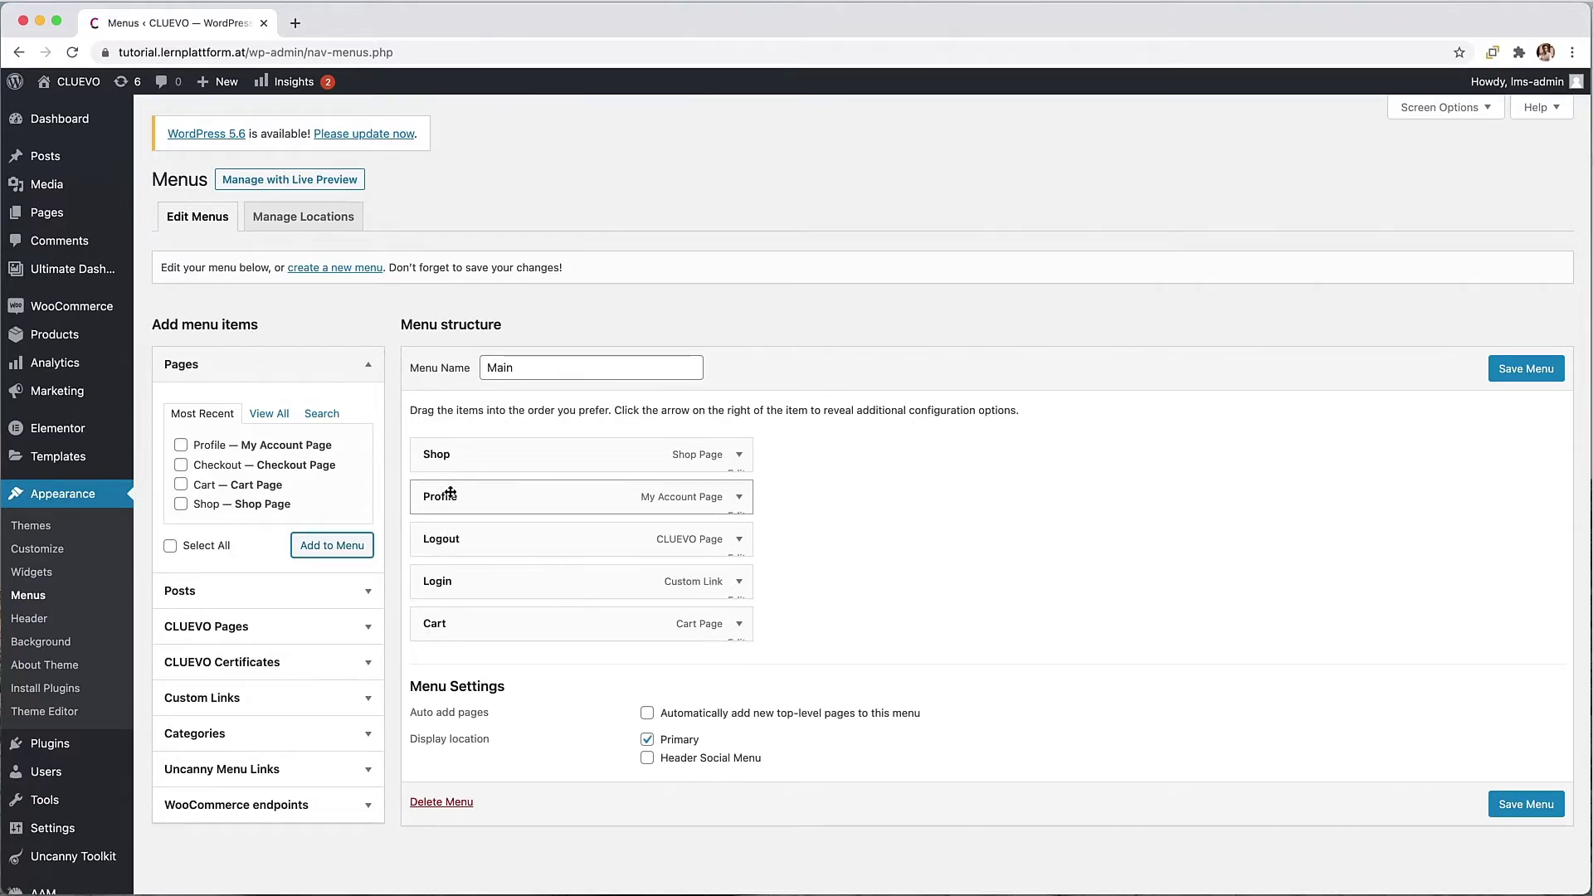
{"action": "left_click_drag", "start_coordinate": [498, 624], "coordinate": [498, 498]}
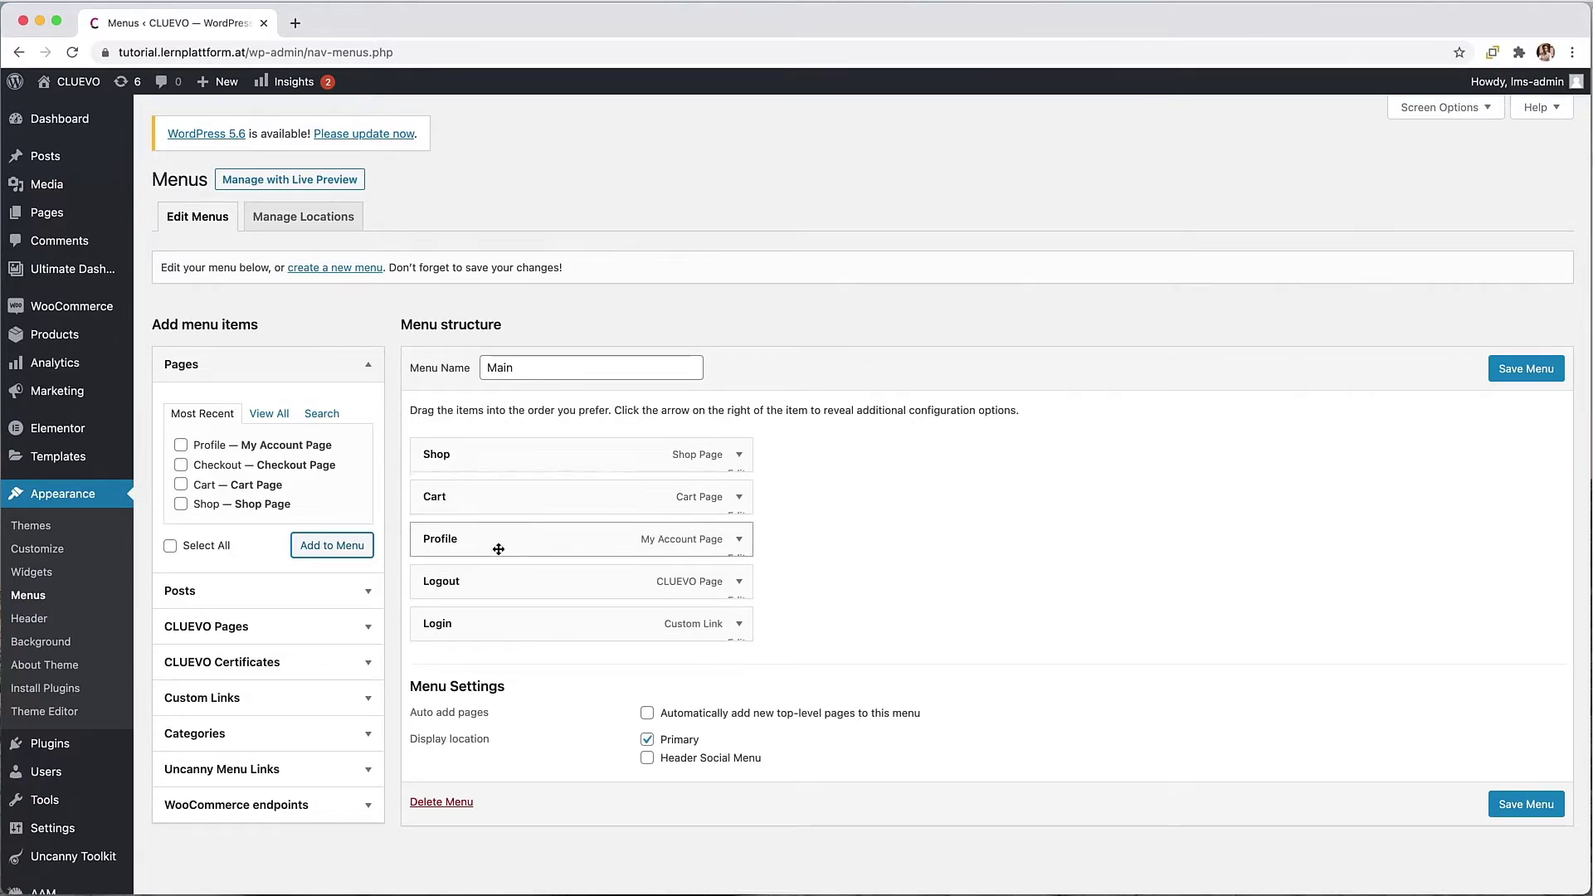
Step: Add the Orders and Downloads endpoints and nest Orders, Downloads and Logout under Profile
{"action": "left_click", "coordinate": [311, 804]}
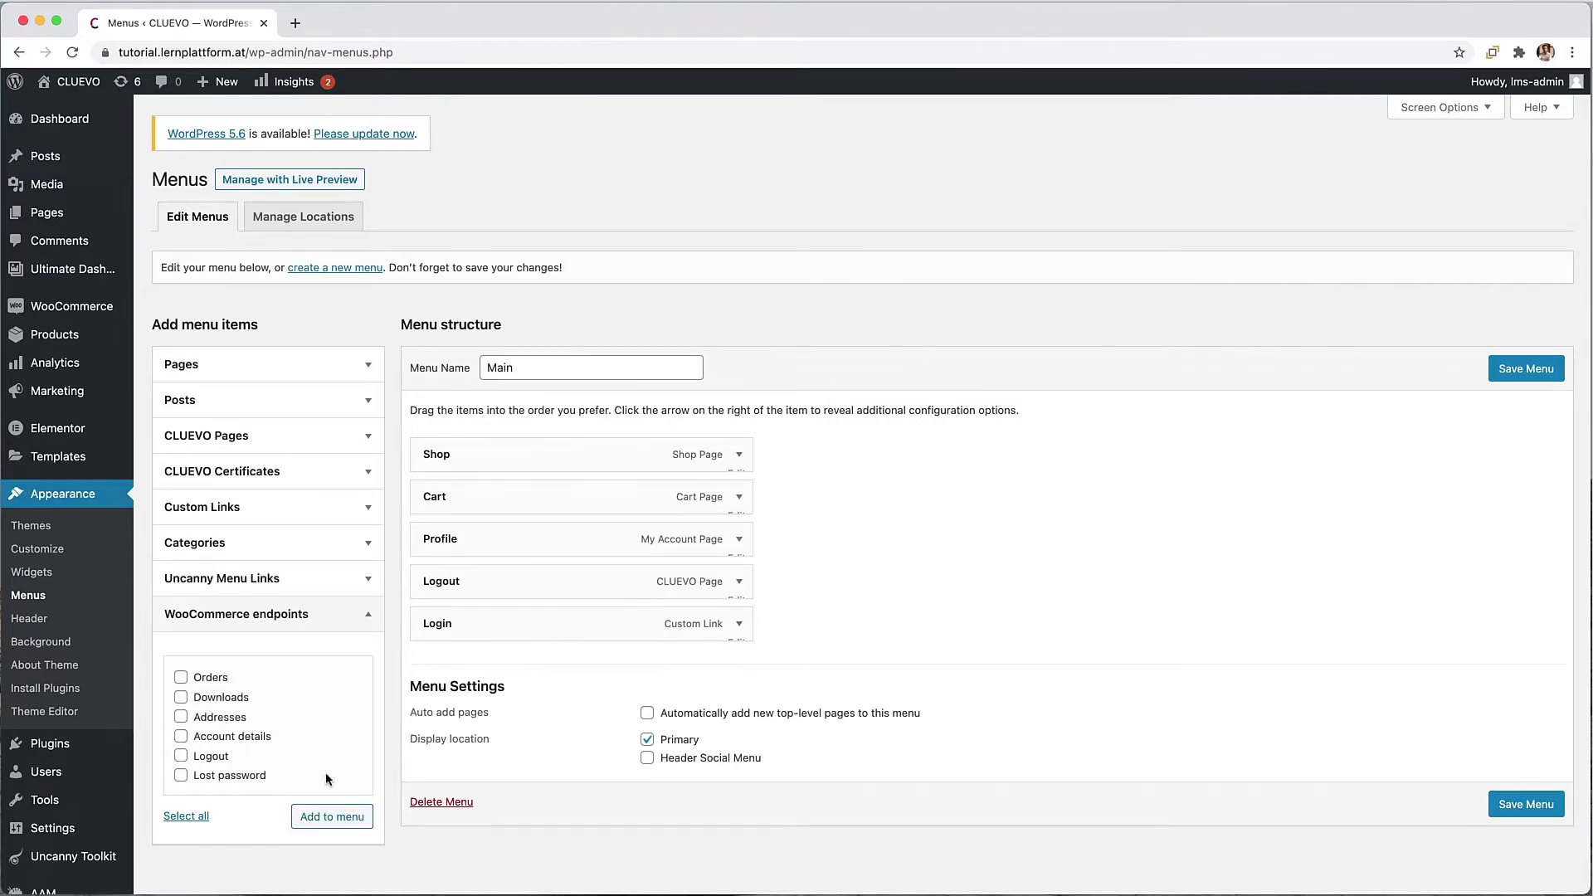
{"action": "left_click", "coordinate": [182, 679]}
{"action": "left_click", "coordinate": [196, 699]}
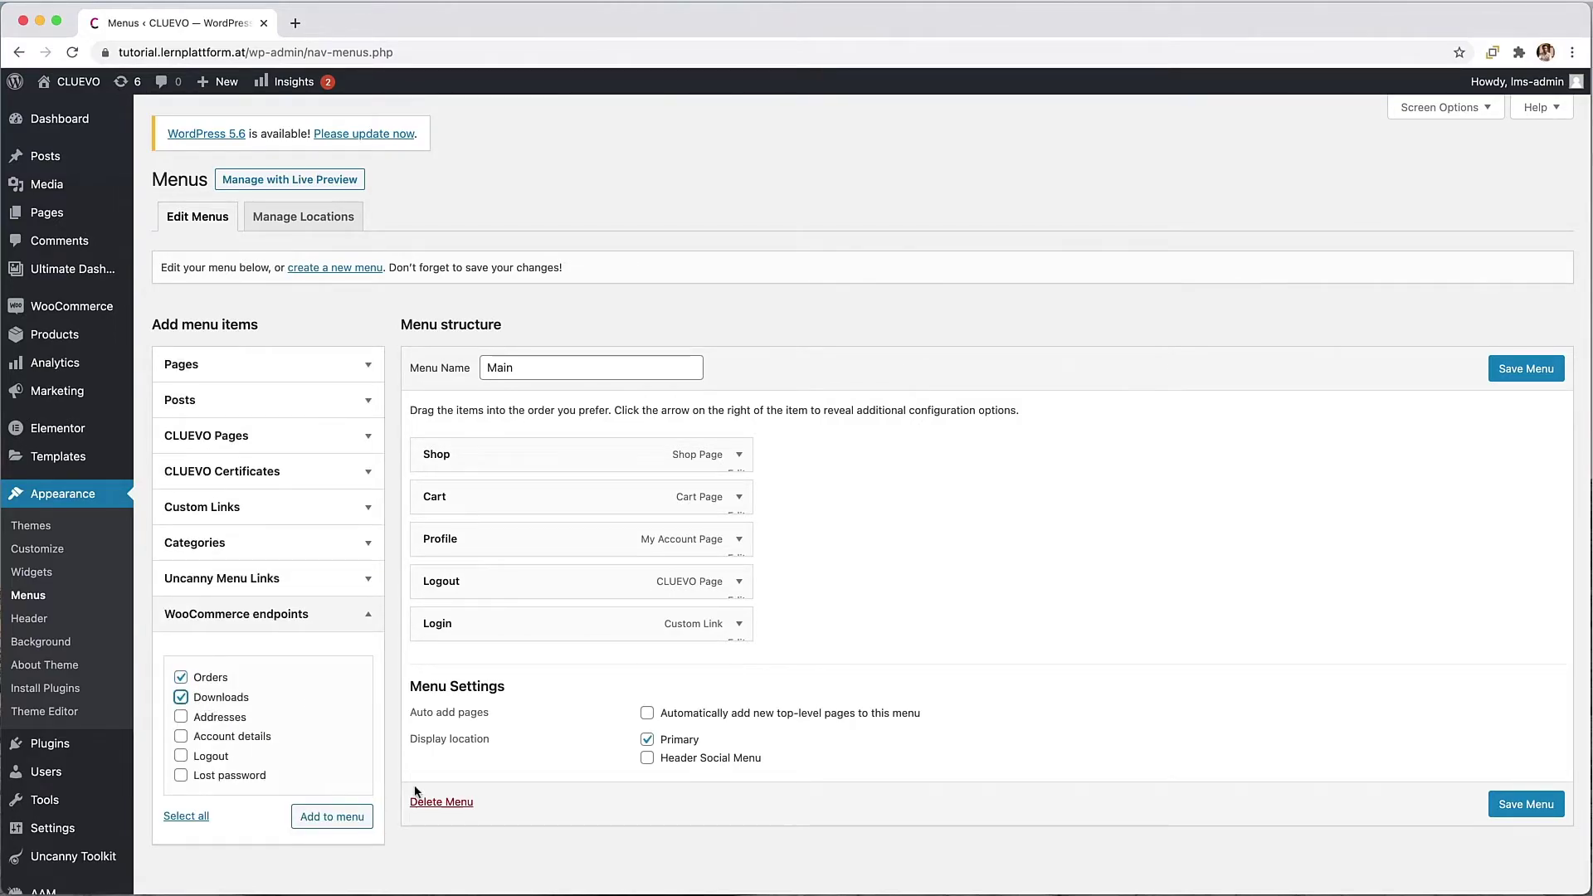
{"action": "left_click", "coordinate": [332, 818]}
{"action": "left_click_drag", "start_coordinate": [580, 665], "coordinate": [554, 573]}
{"action": "left_click_drag", "start_coordinate": [541, 708], "coordinate": [541, 558]}
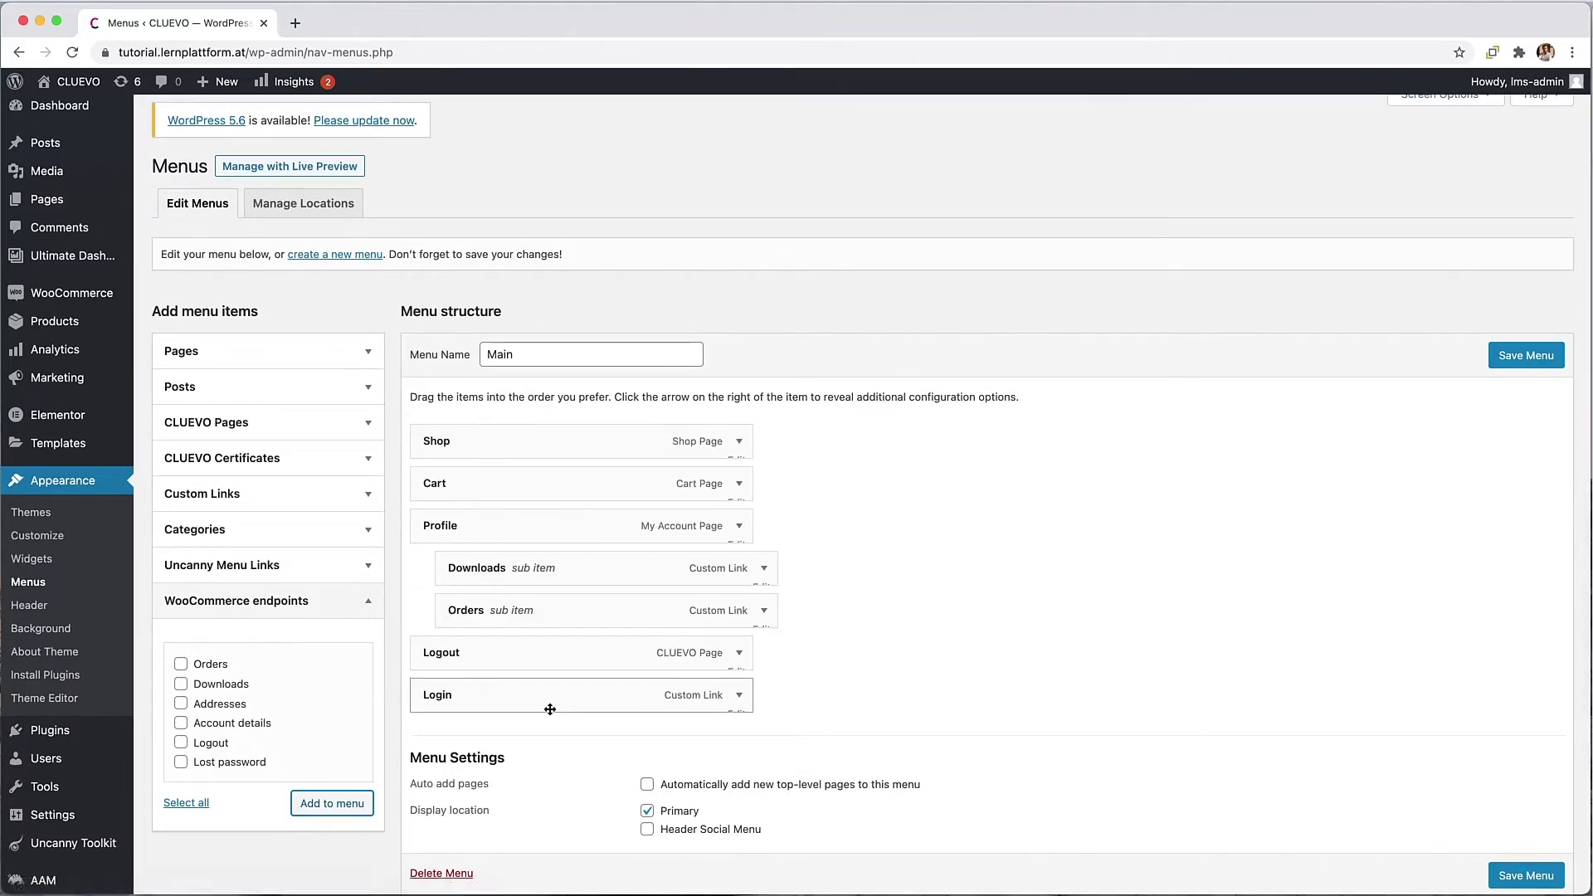
{"action": "left_click_drag", "start_coordinate": [491, 654], "coordinate": [486, 611]}
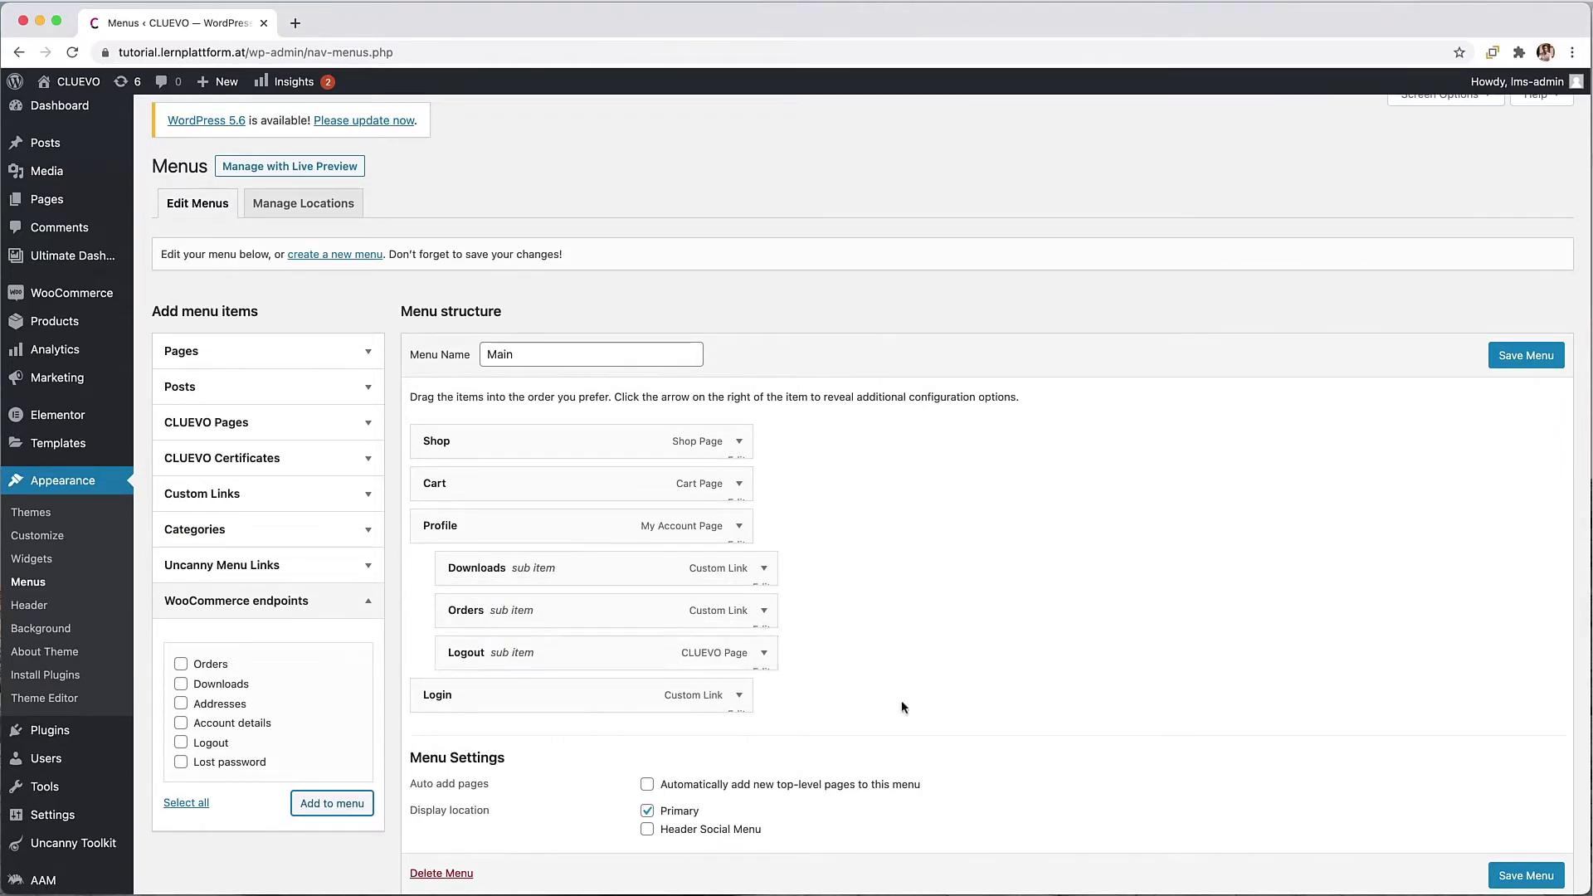
Step: Leave Shop and Cart unchanged and set Profile's display mode to Logged In Users
{"action": "scroll", "coordinate": [903, 707], "scroll_direction": "down", "scroll_amount": 1}
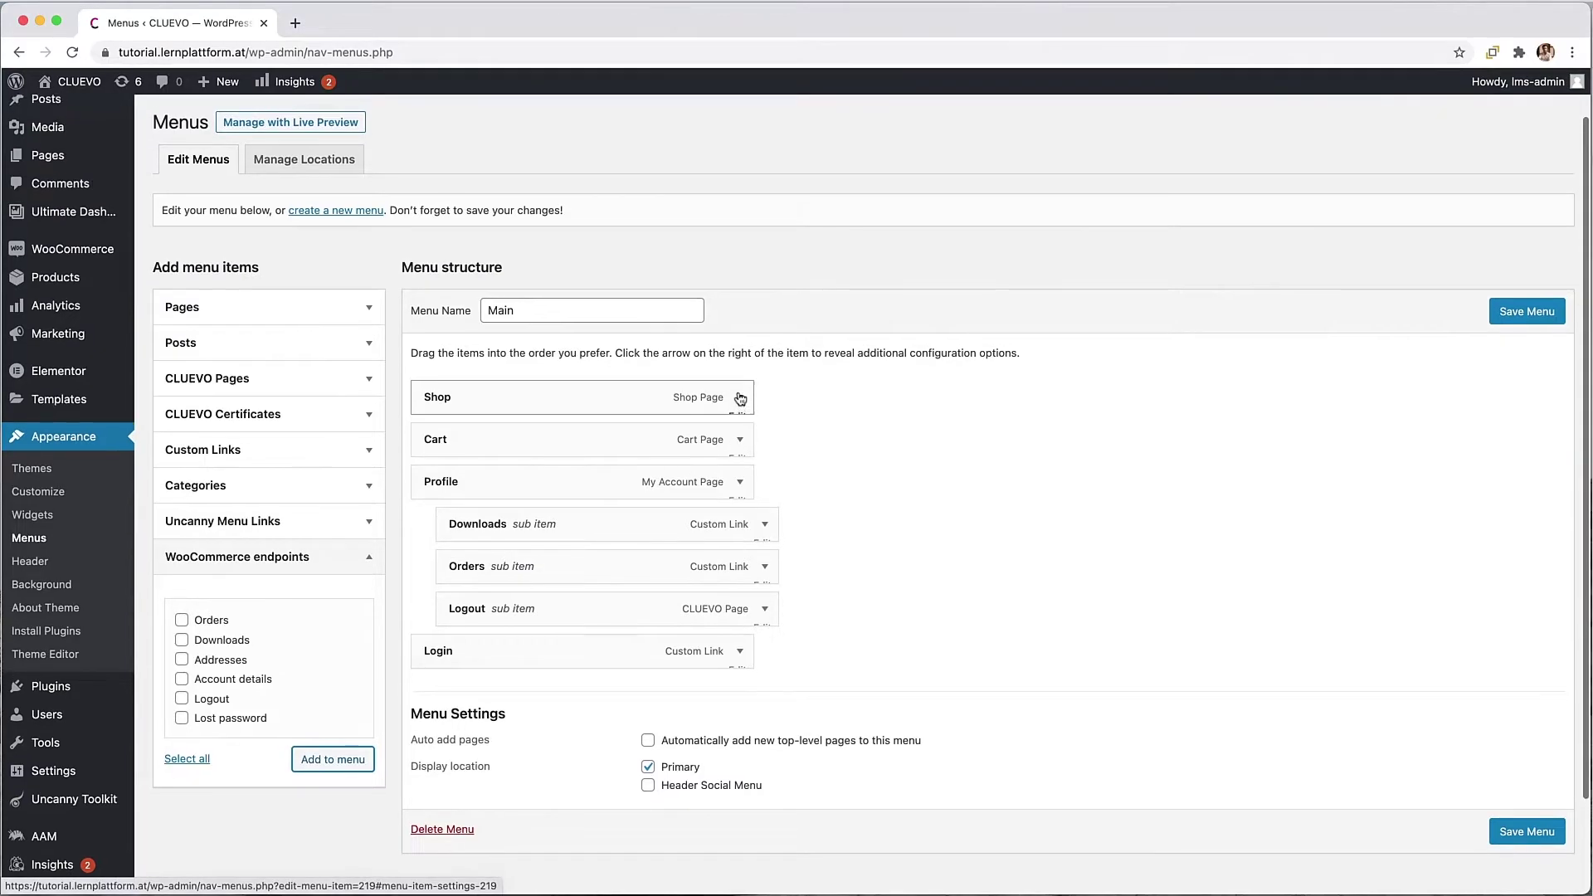
{"action": "left_click", "coordinate": [739, 399]}
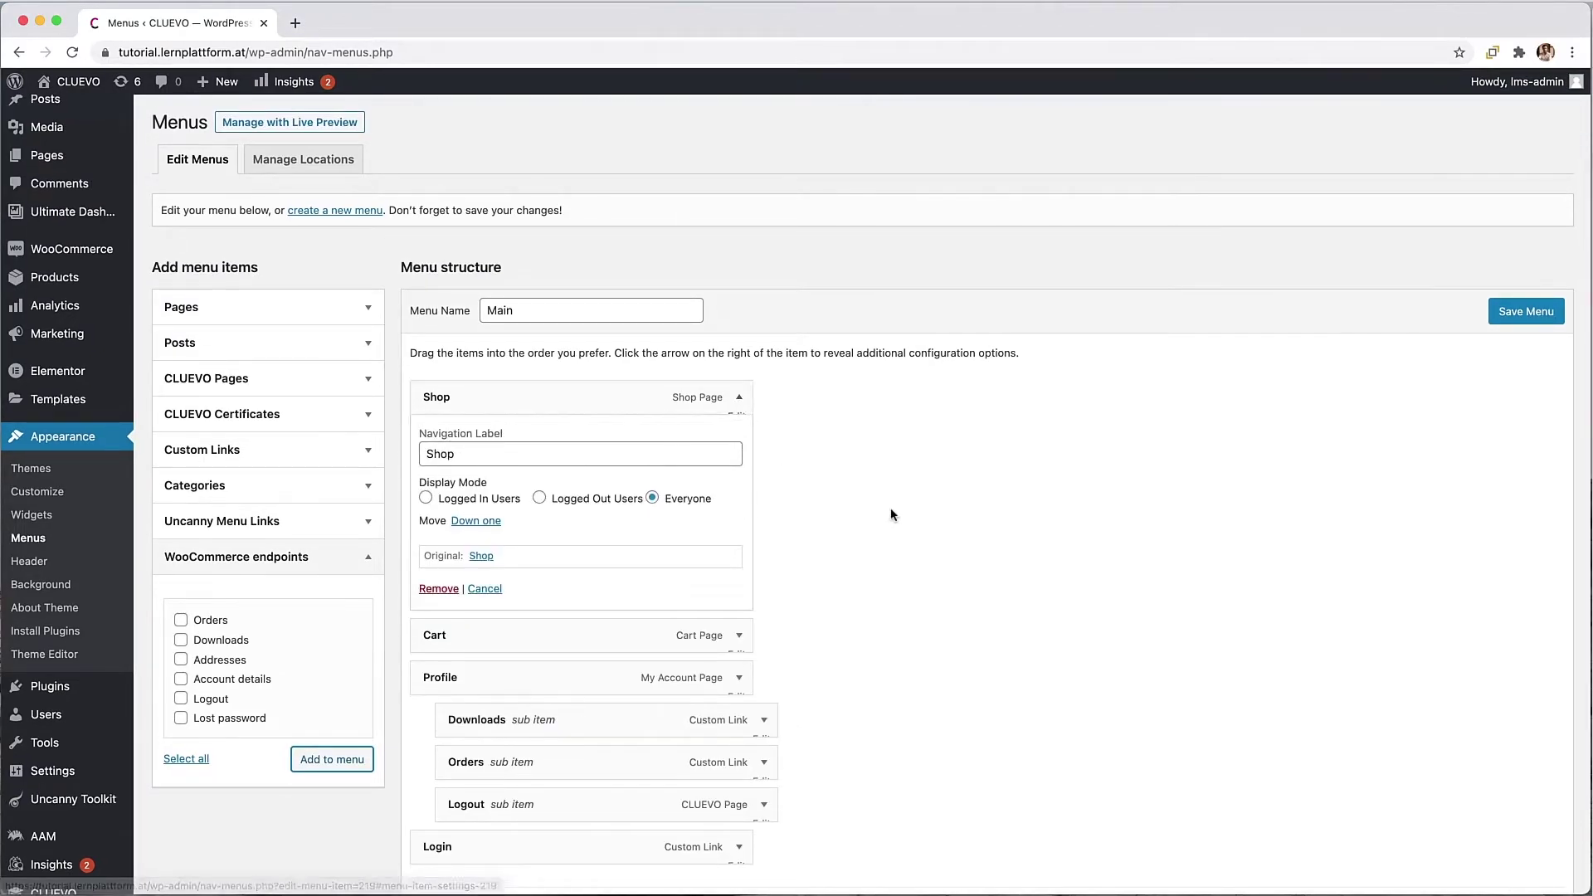
{"action": "left_click", "coordinate": [738, 402]}
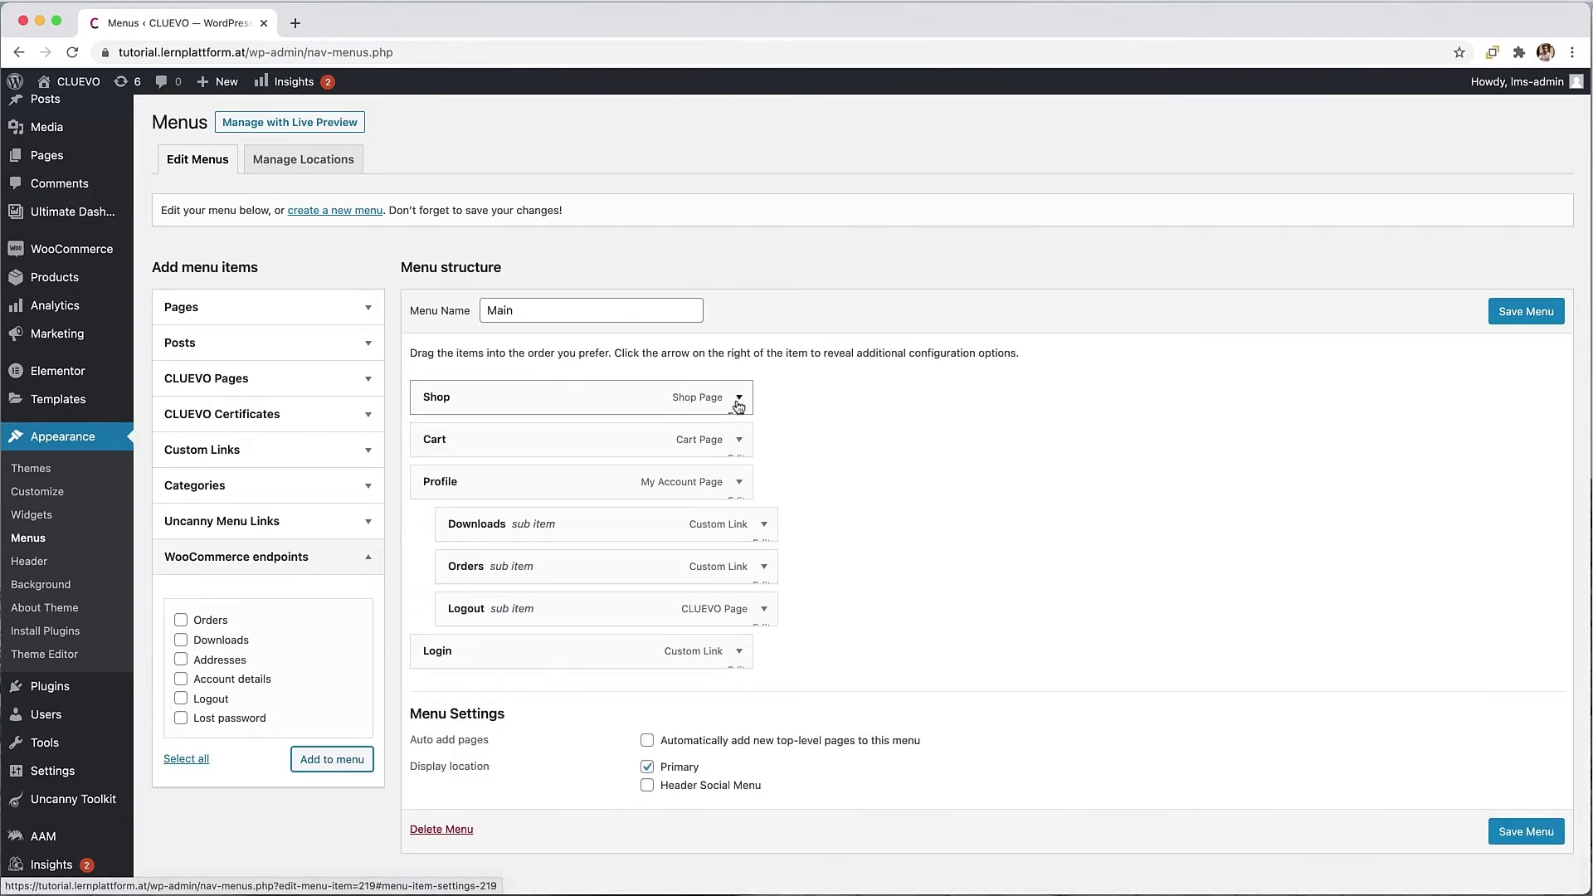
{"action": "left_click", "coordinate": [740, 443]}
{"action": "left_click", "coordinate": [739, 442]}
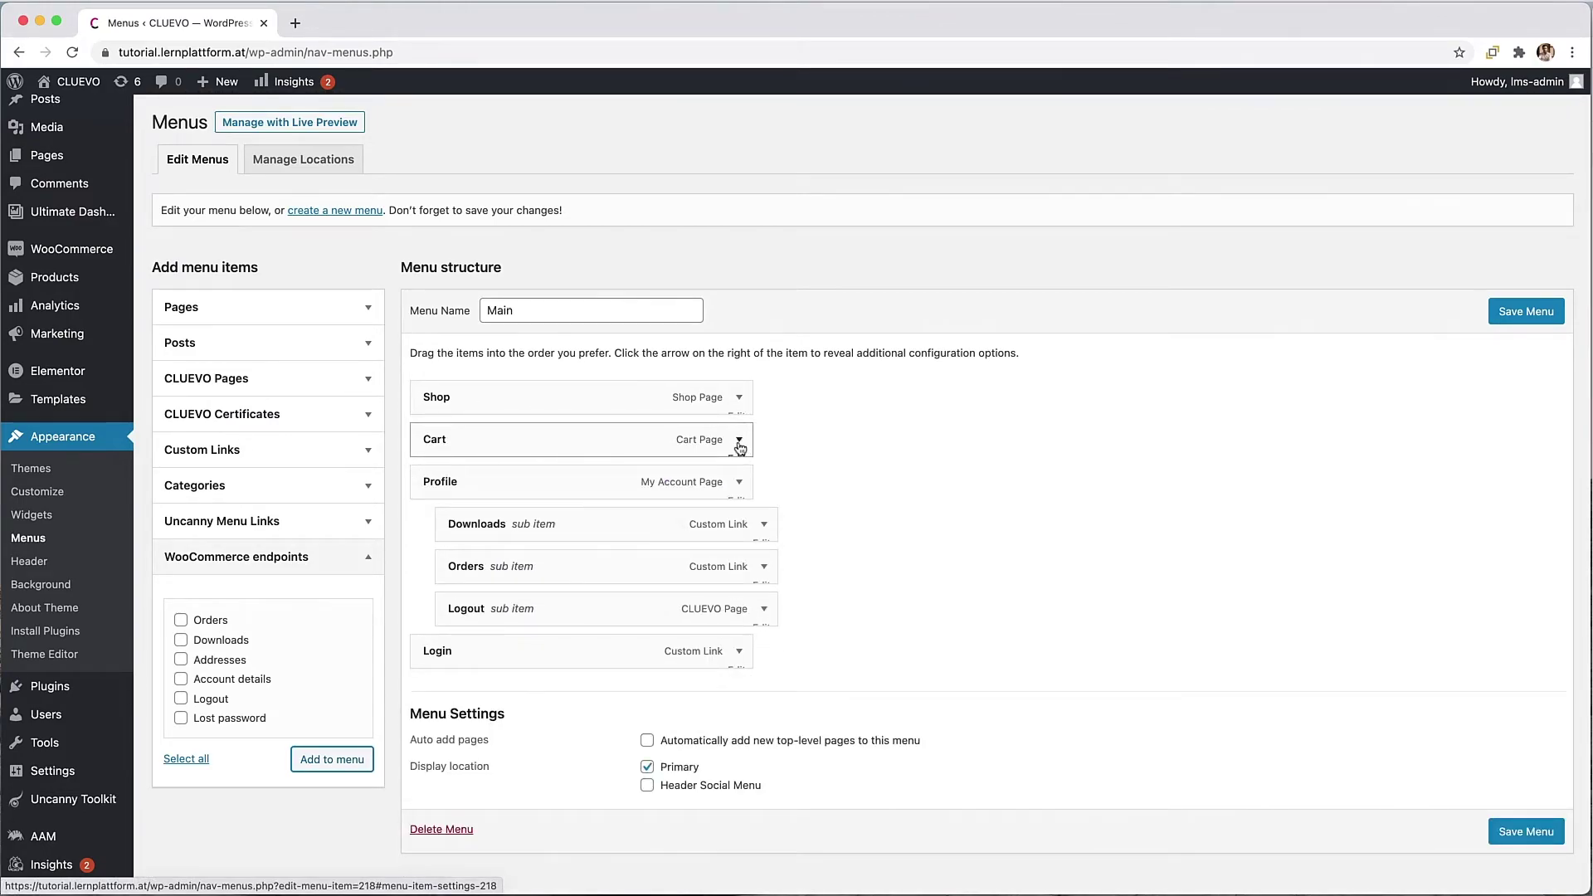
{"action": "left_click", "coordinate": [739, 483]}
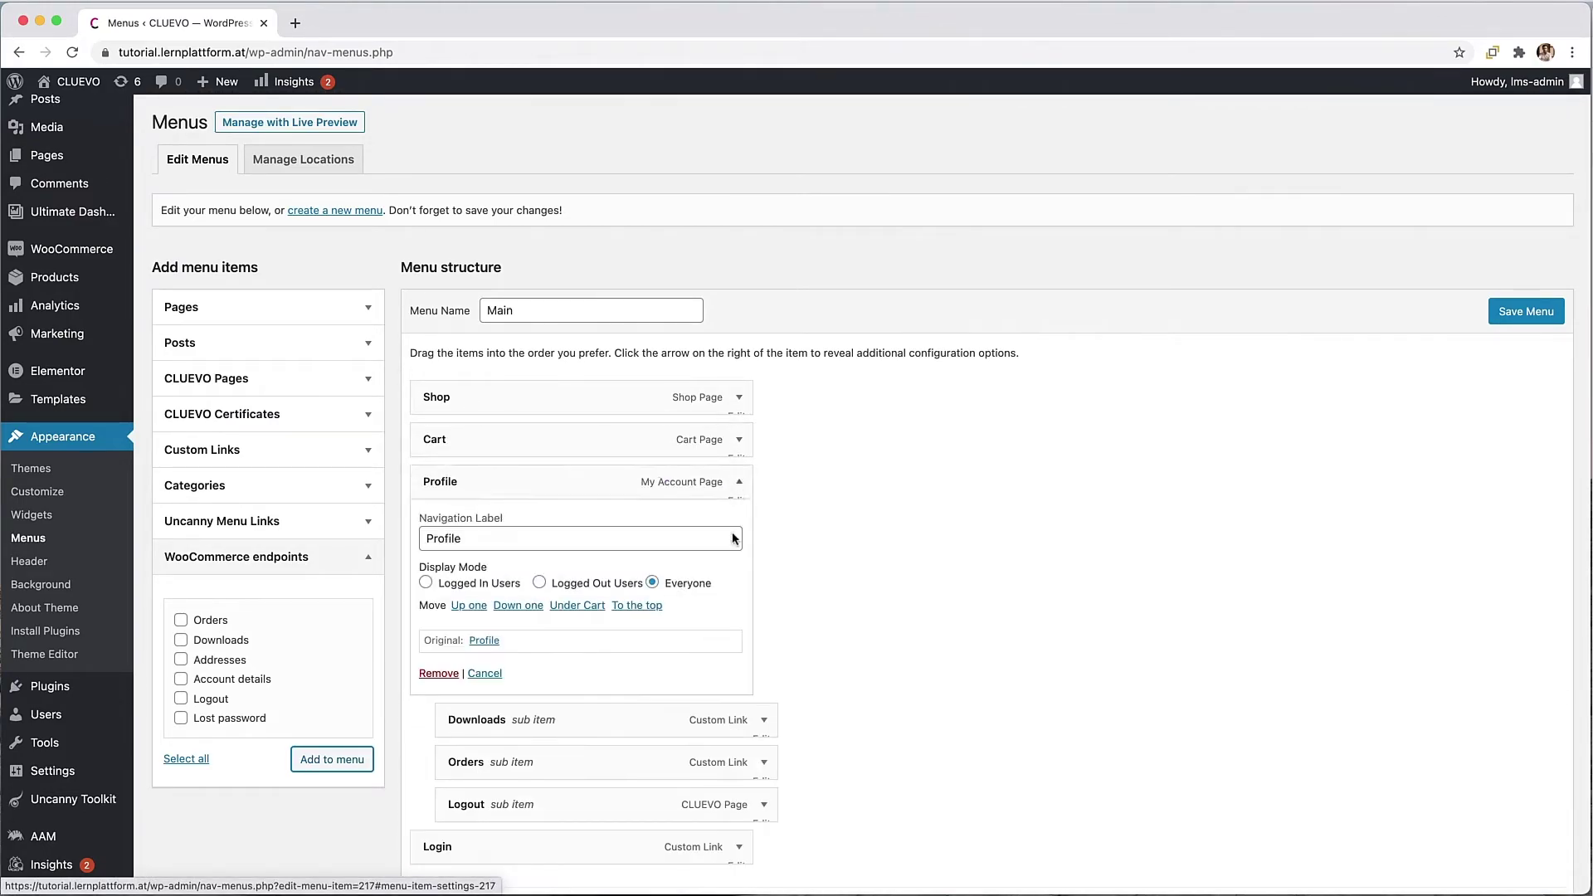
{"action": "left_click", "coordinate": [426, 584]}
Step: Restrict the Downloads, Orders and Logout sub items to logged-in users and save the menu
{"action": "scroll", "coordinate": [757, 601], "scroll_direction": "down", "scroll_amount": 2}
{"action": "left_click", "coordinate": [764, 626]}
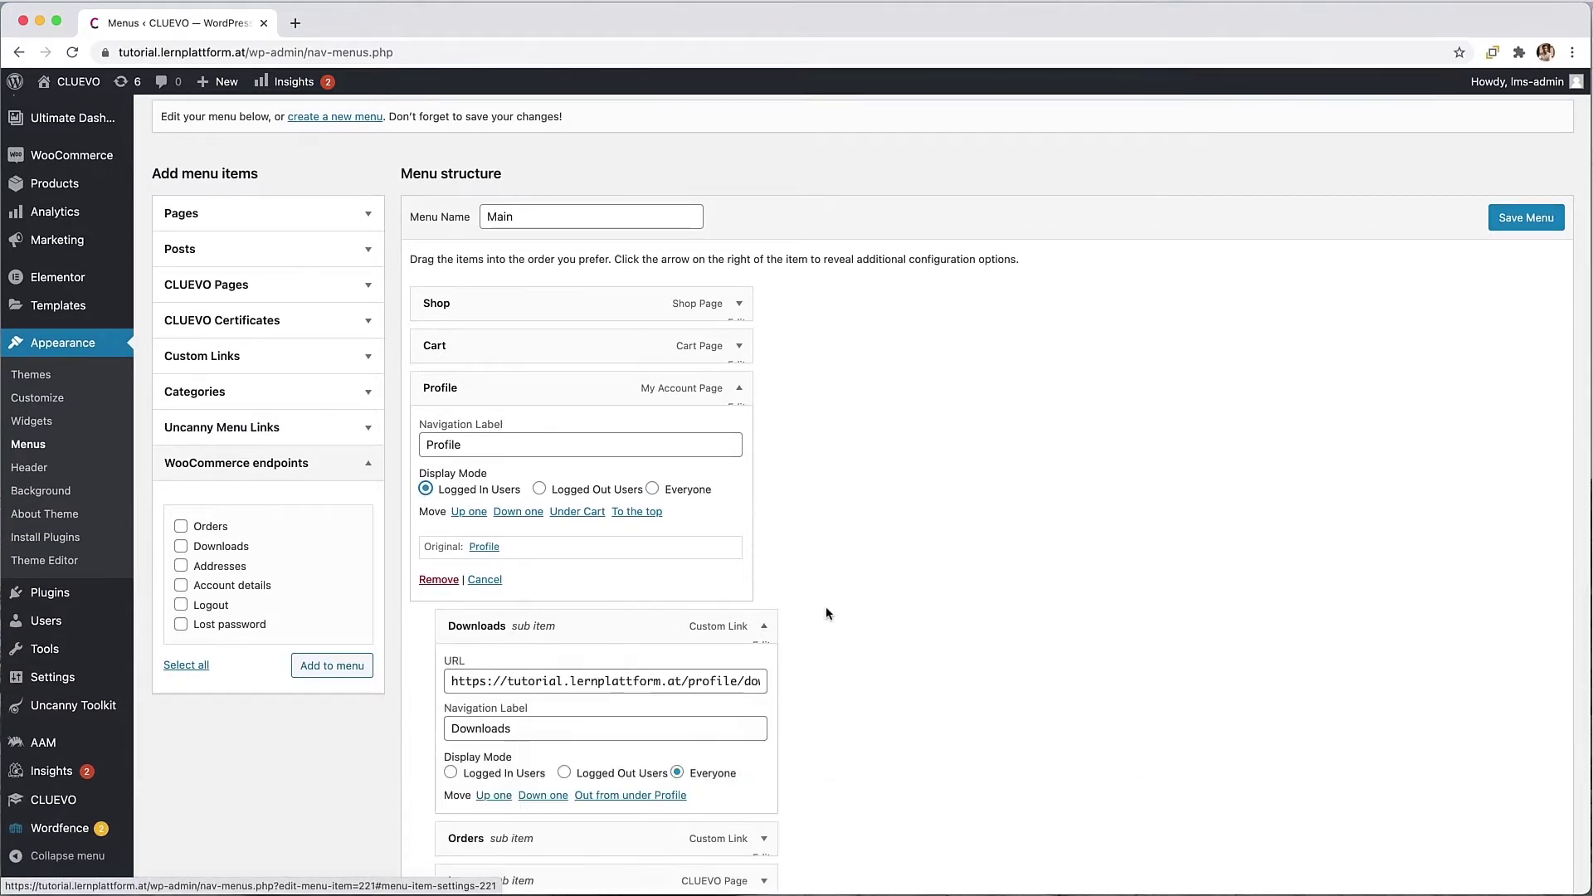
{"action": "scroll", "coordinate": [747, 647], "scroll_direction": "down", "scroll_amount": 2}
{"action": "scroll", "coordinate": [713, 689], "scroll_direction": "down", "scroll_amount": 2}
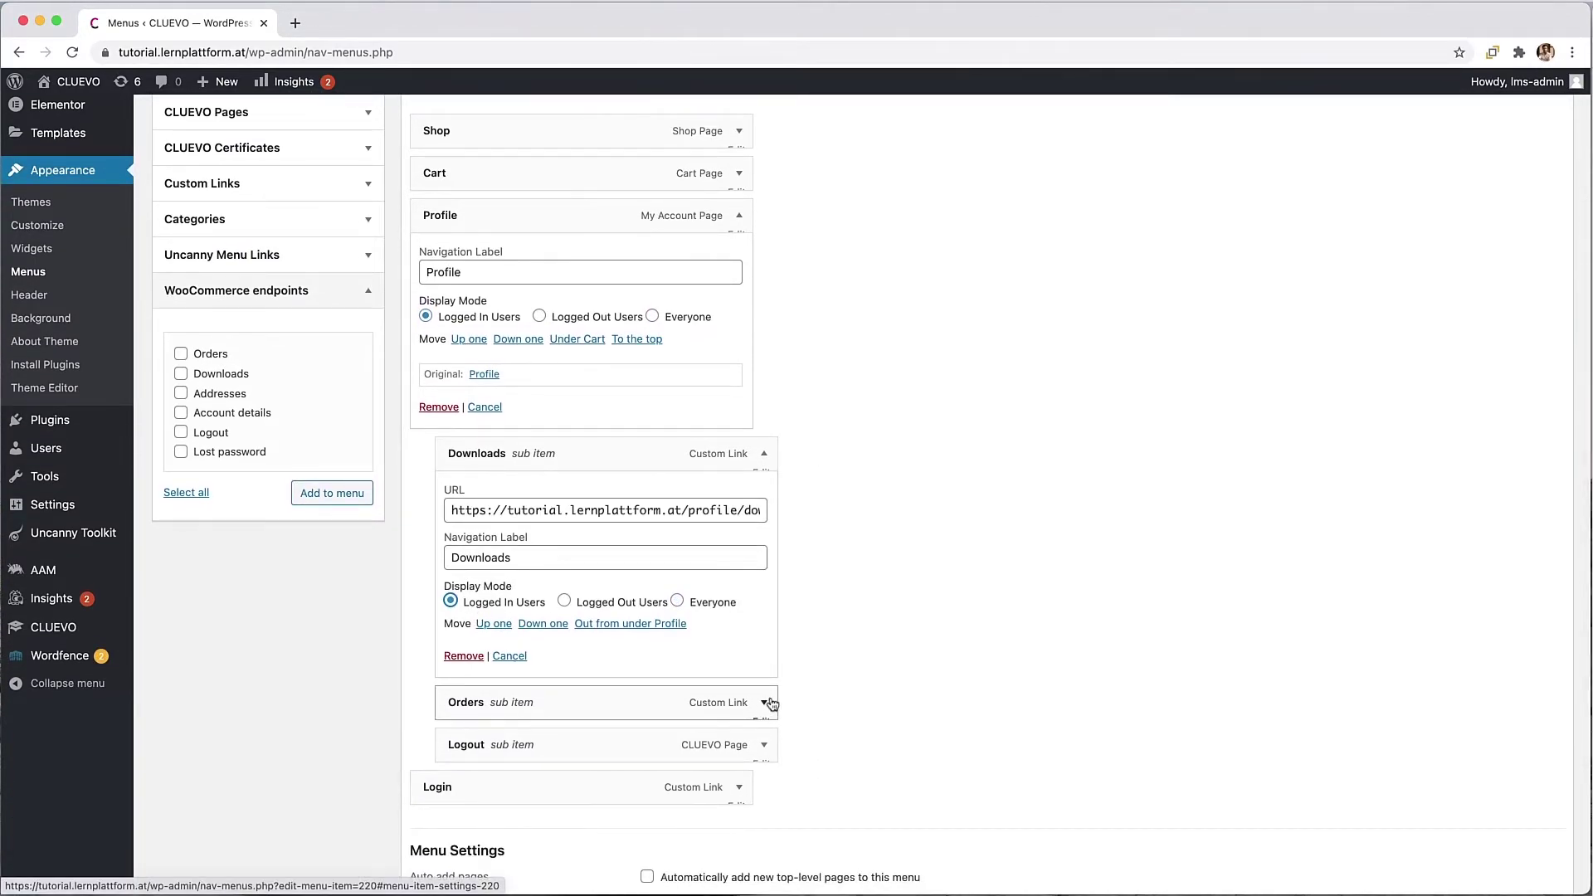
{"action": "left_click", "coordinate": [764, 704]}
{"action": "scroll", "coordinate": [477, 811], "scroll_direction": "down", "scroll_amount": 1}
{"action": "left_click", "coordinate": [477, 810]}
{"action": "scroll", "coordinate": [630, 771], "scroll_direction": "down", "scroll_amount": 2}
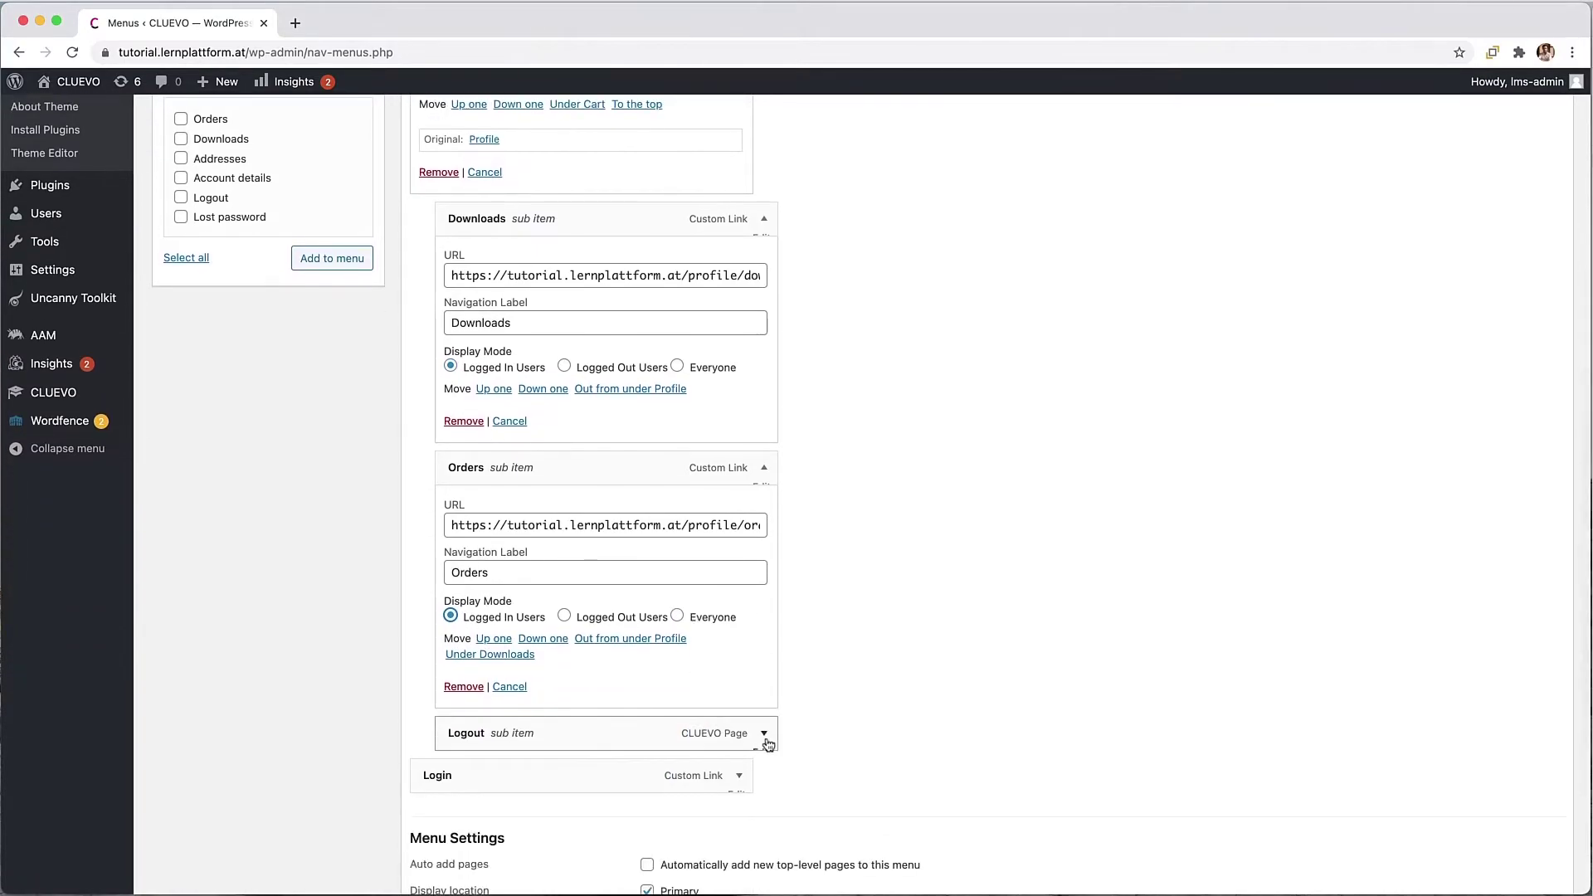
{"action": "left_click", "coordinate": [764, 727]}
{"action": "scroll", "coordinate": [747, 730], "scroll_direction": "down", "scroll_amount": 1}
{"action": "scroll", "coordinate": [477, 780], "scroll_direction": "down", "scroll_amount": 4}
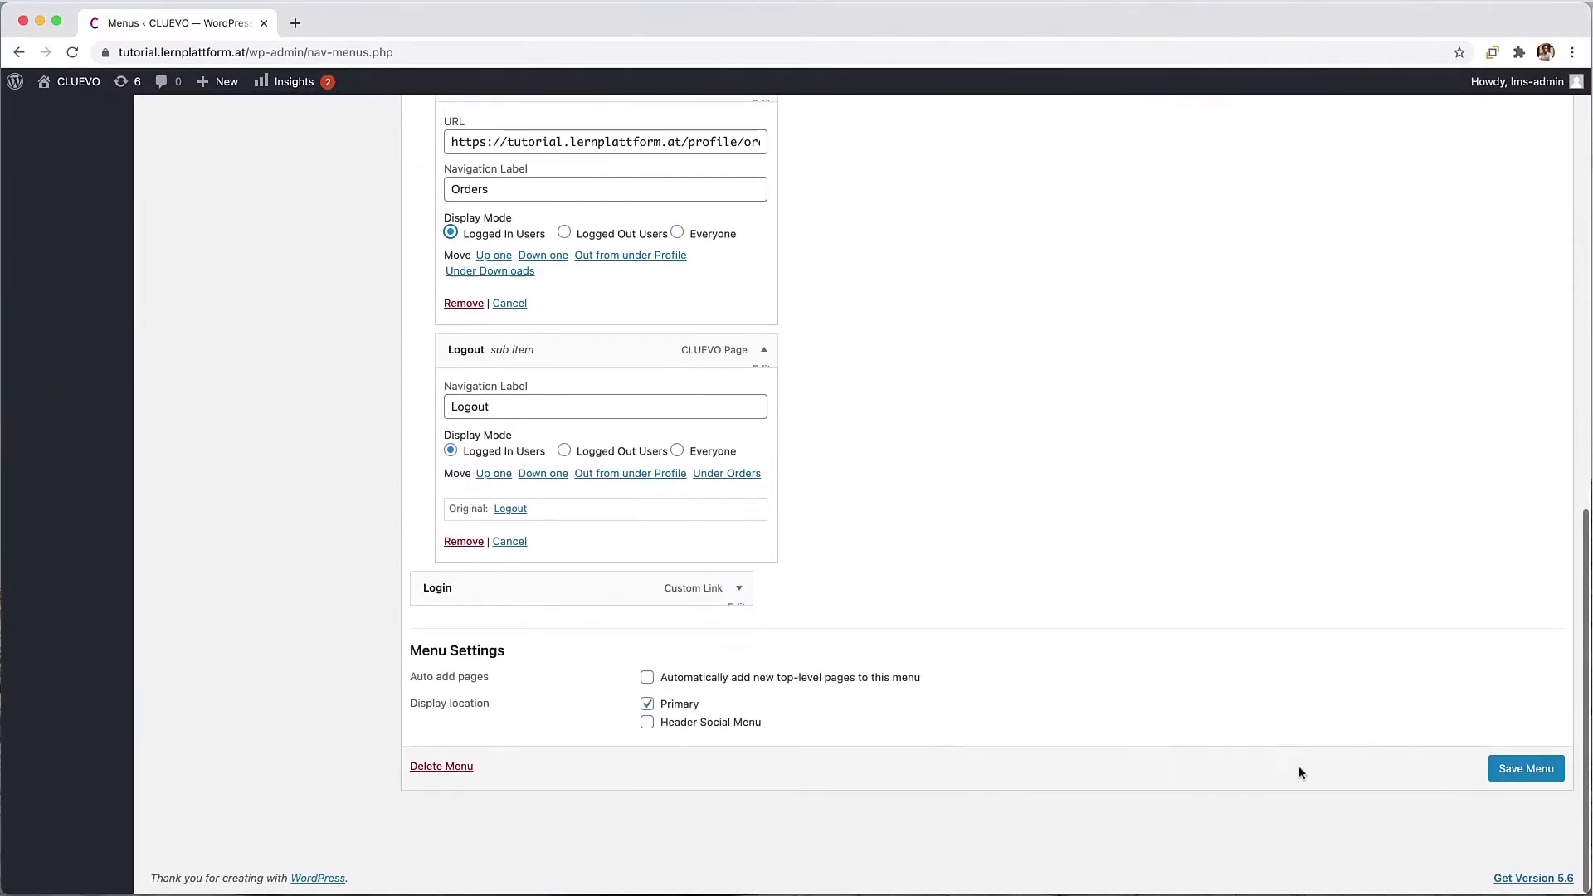
{"action": "left_click", "coordinate": [1497, 770]}
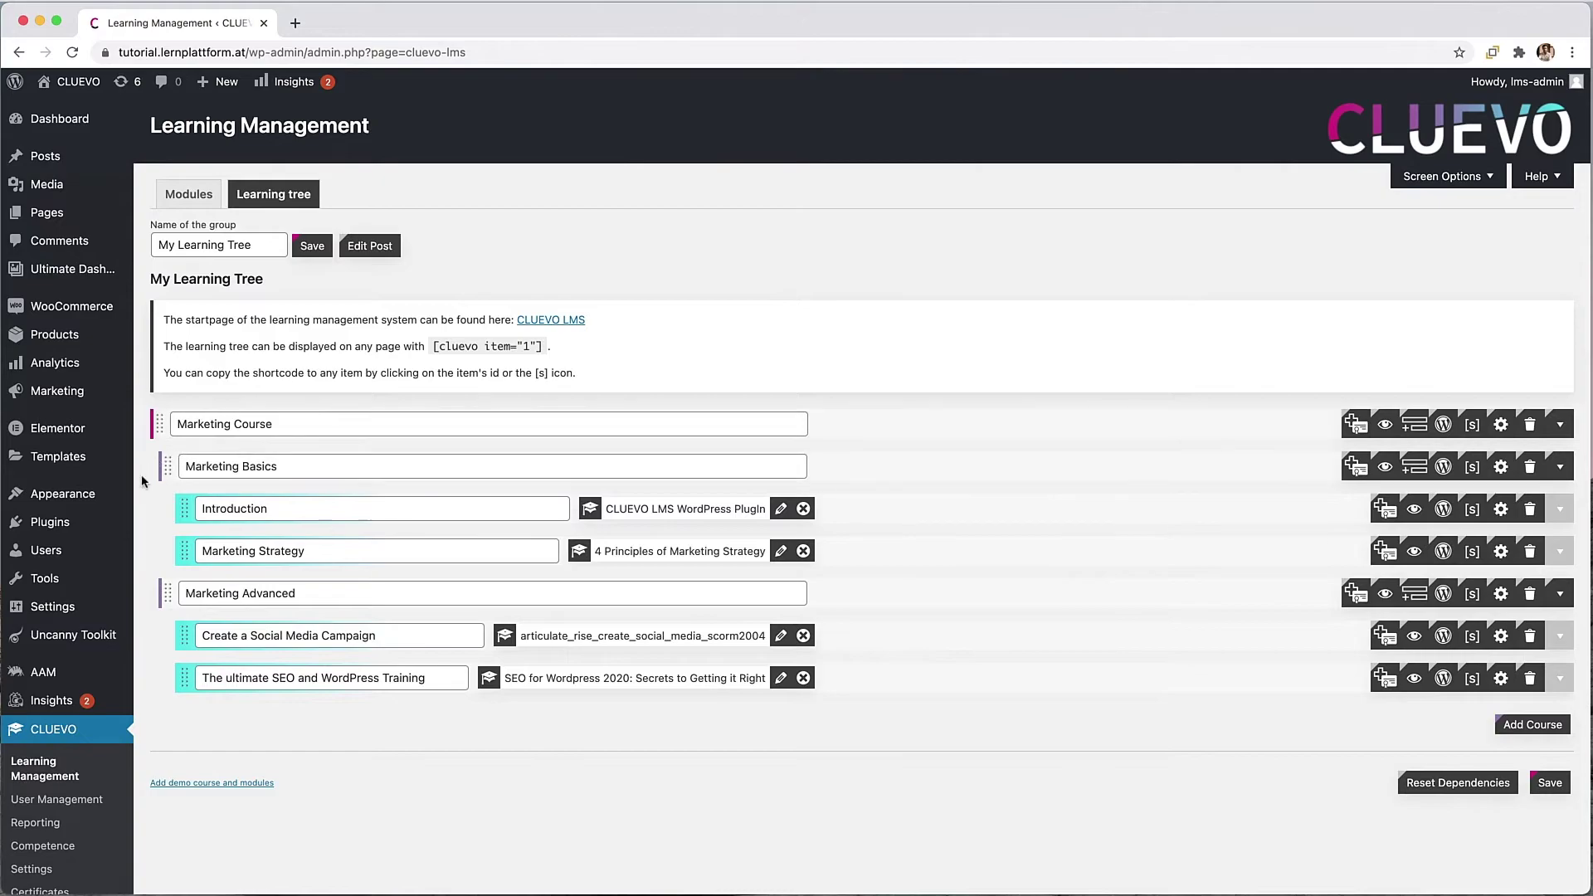
Step: In CLUEVO User Management, select the Marketing Course Basic group's permissions
{"action": "left_click", "coordinate": [69, 804]}
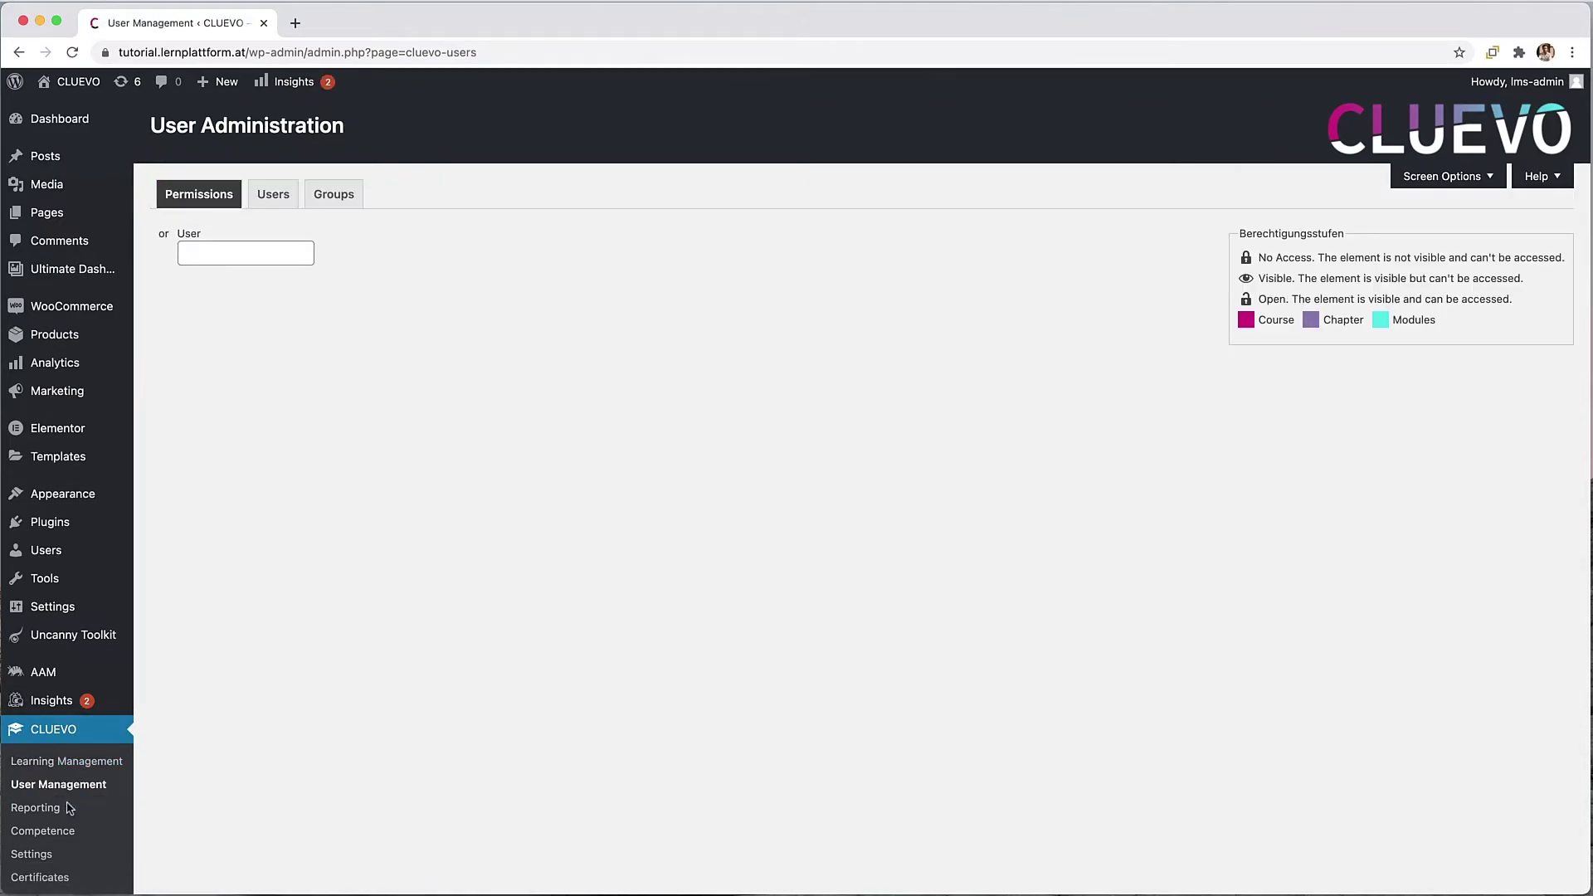
{"action": "left_click", "coordinate": [188, 256]}
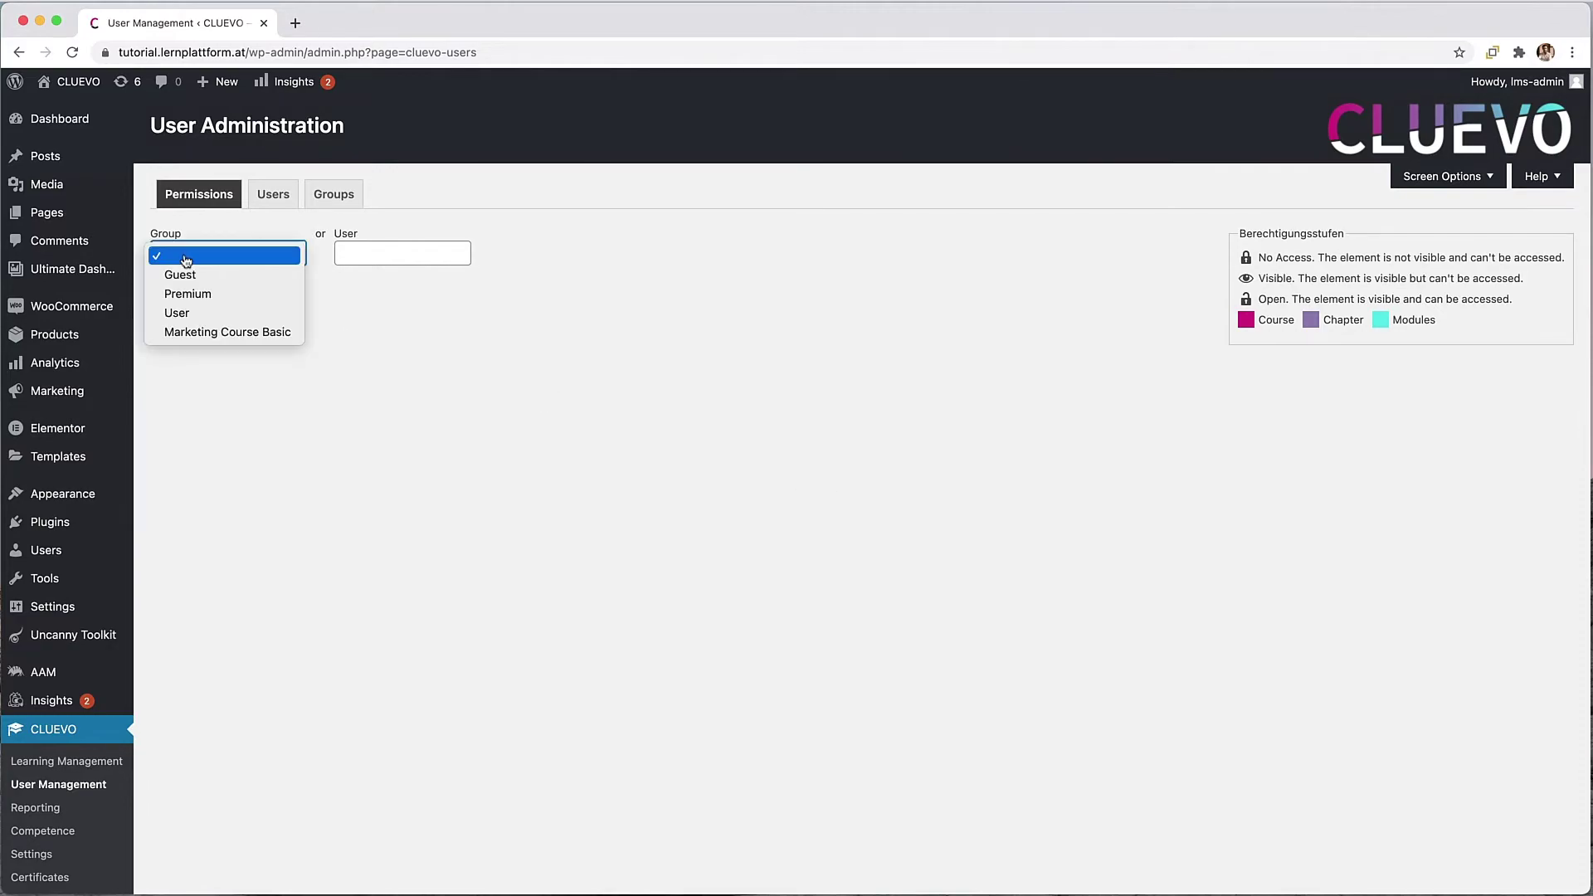
{"action": "left_click", "coordinate": [233, 332]}
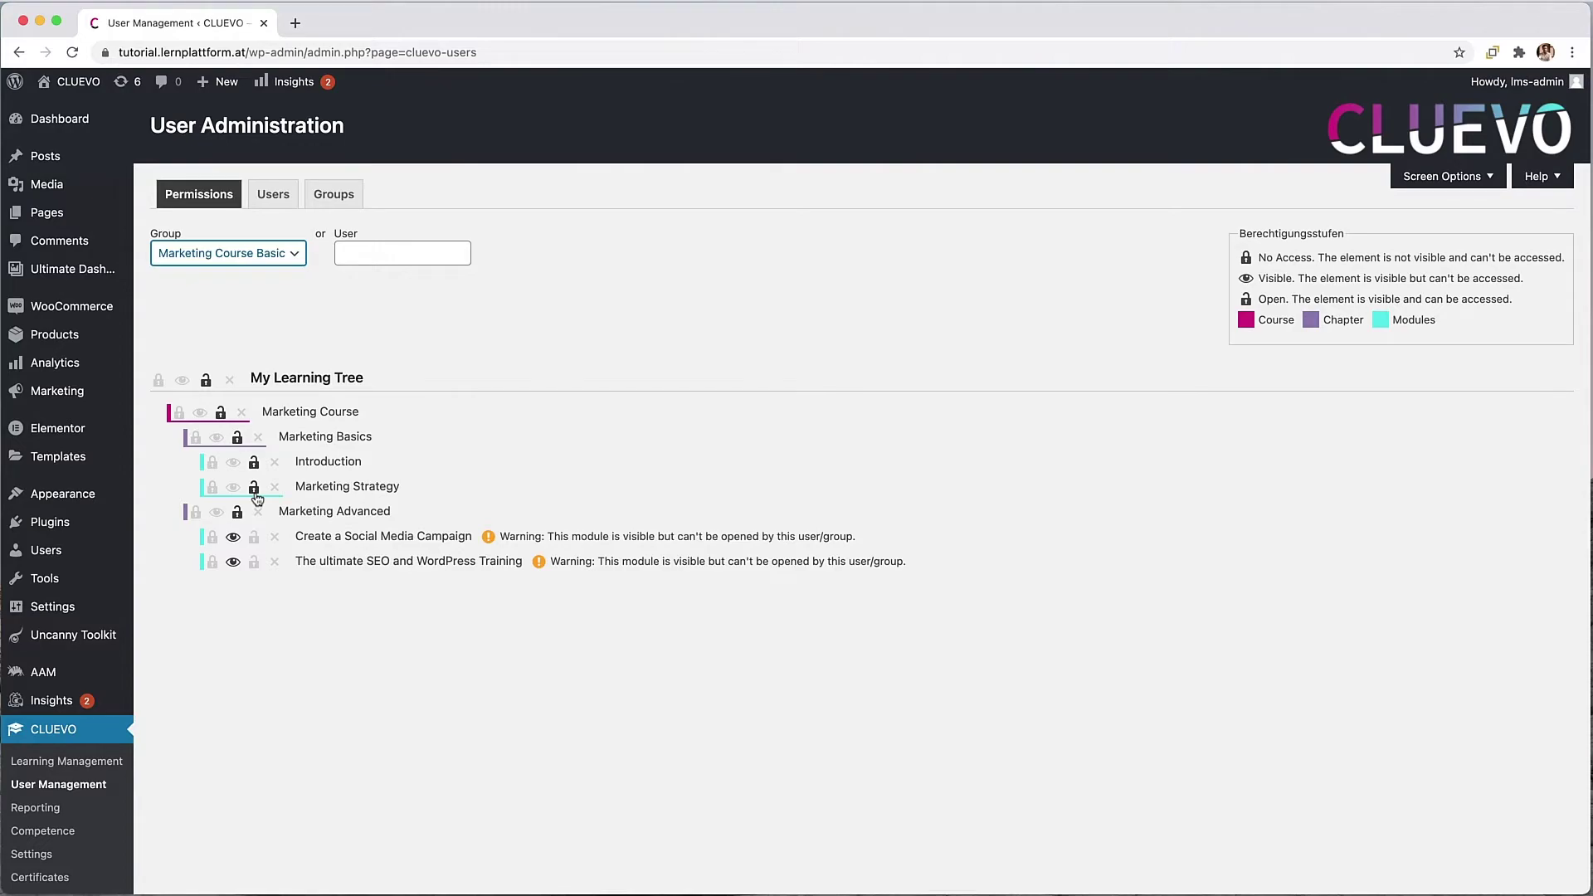
Step: Create a new product titled 'Marketing Basics Coure' with a pasted placeholder description
{"action": "mouse_move", "coordinate": [78, 335]}
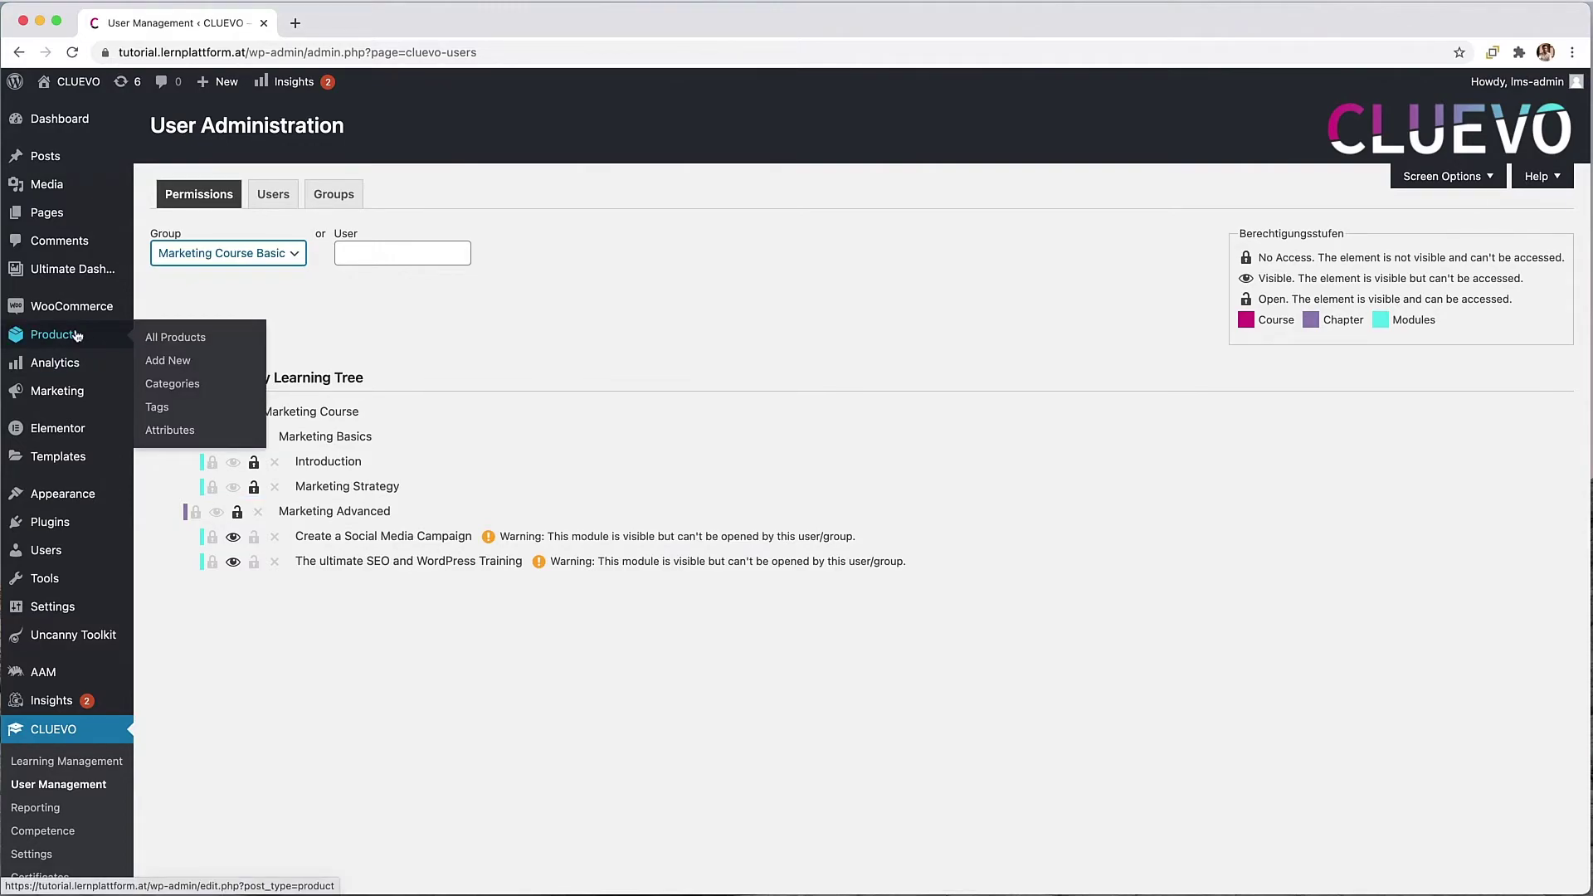
{"action": "left_click", "coordinate": [167, 362]}
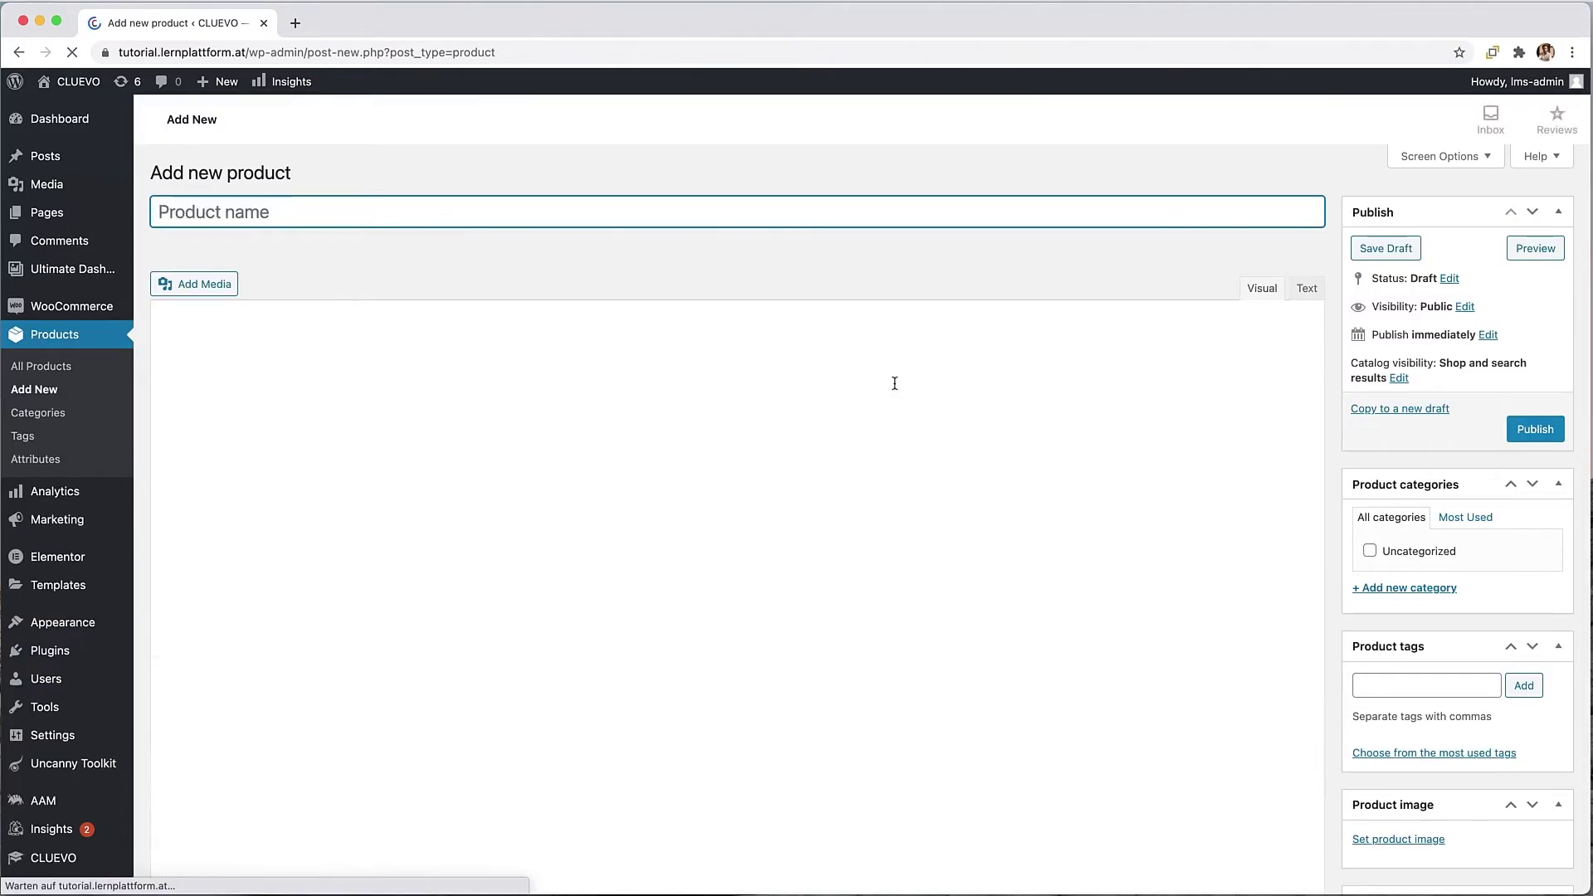
{"action": "type", "text": "Mar"}
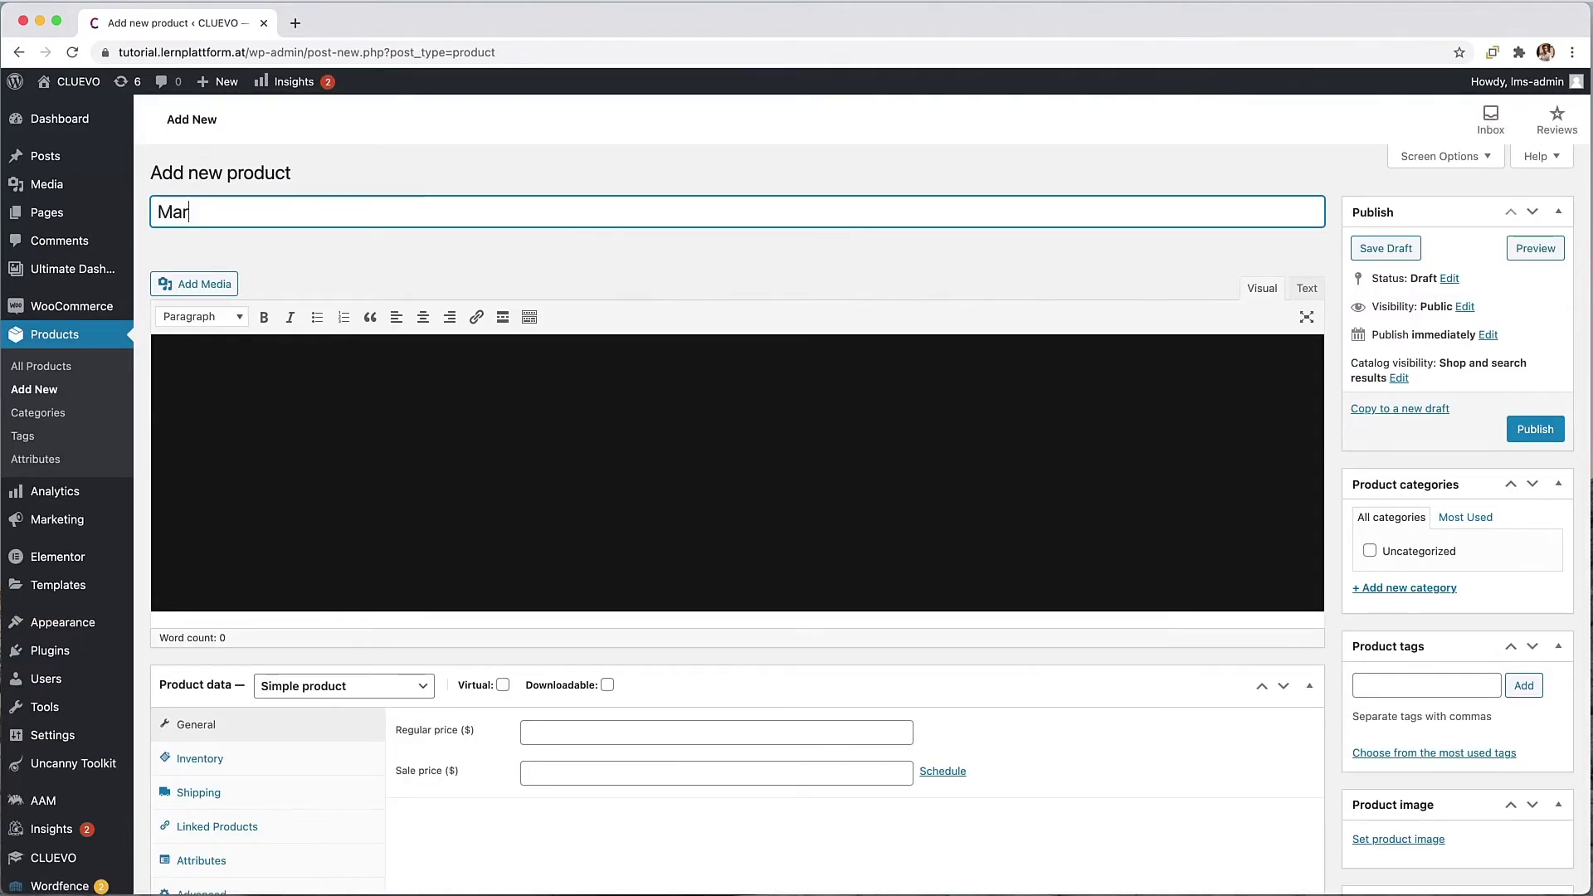
{"action": "type", "text": "keting"}
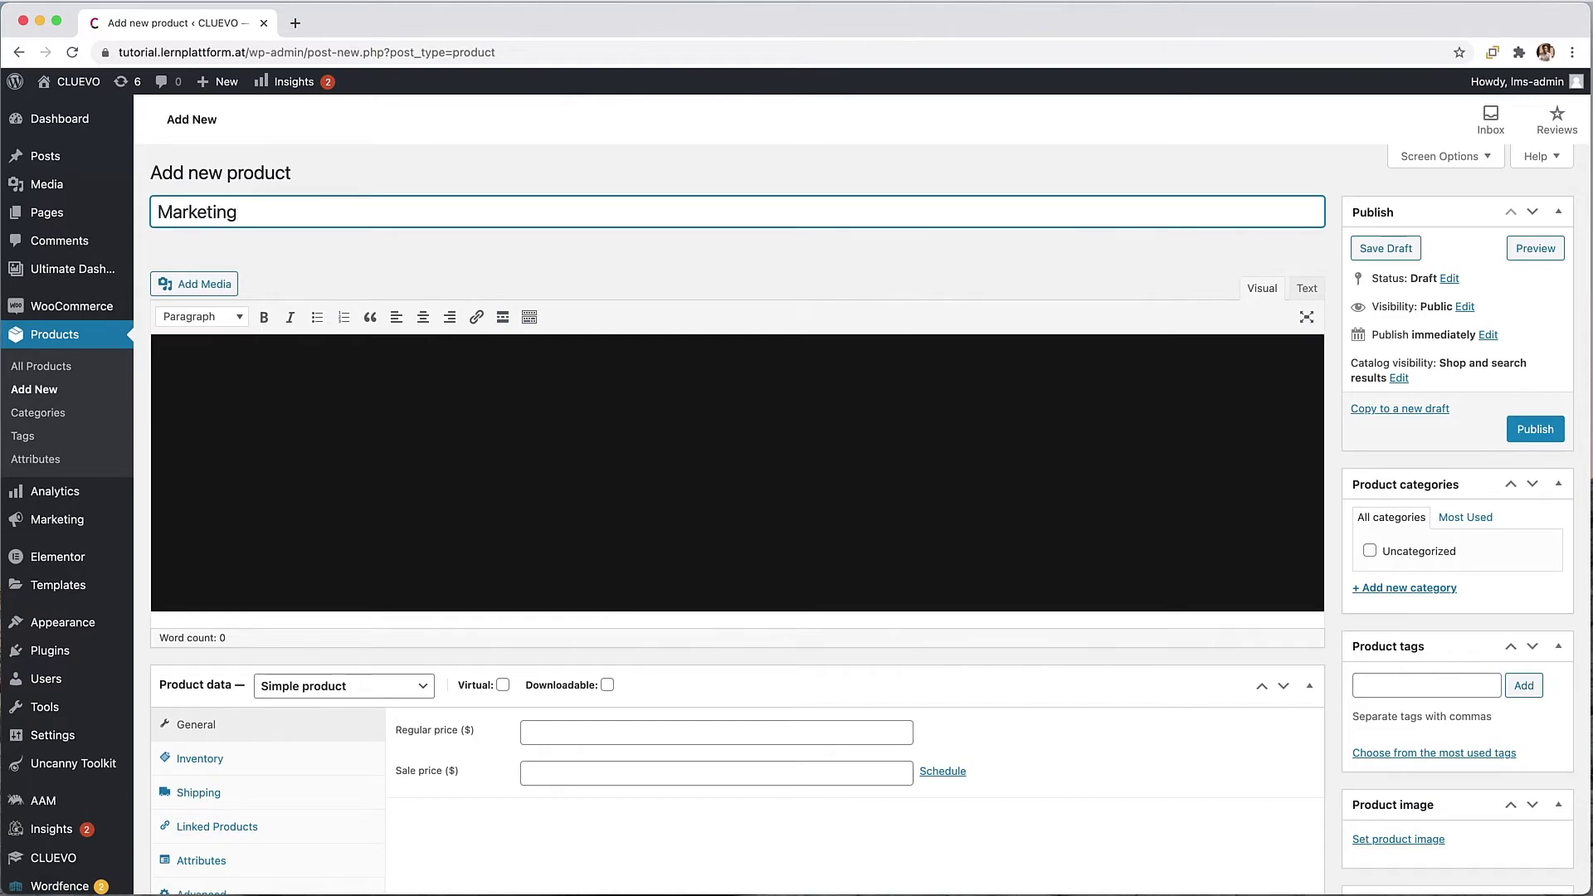
{"action": "type", "text": " Basics Coure"}
{"action": "left_click", "coordinate": [440, 465]}
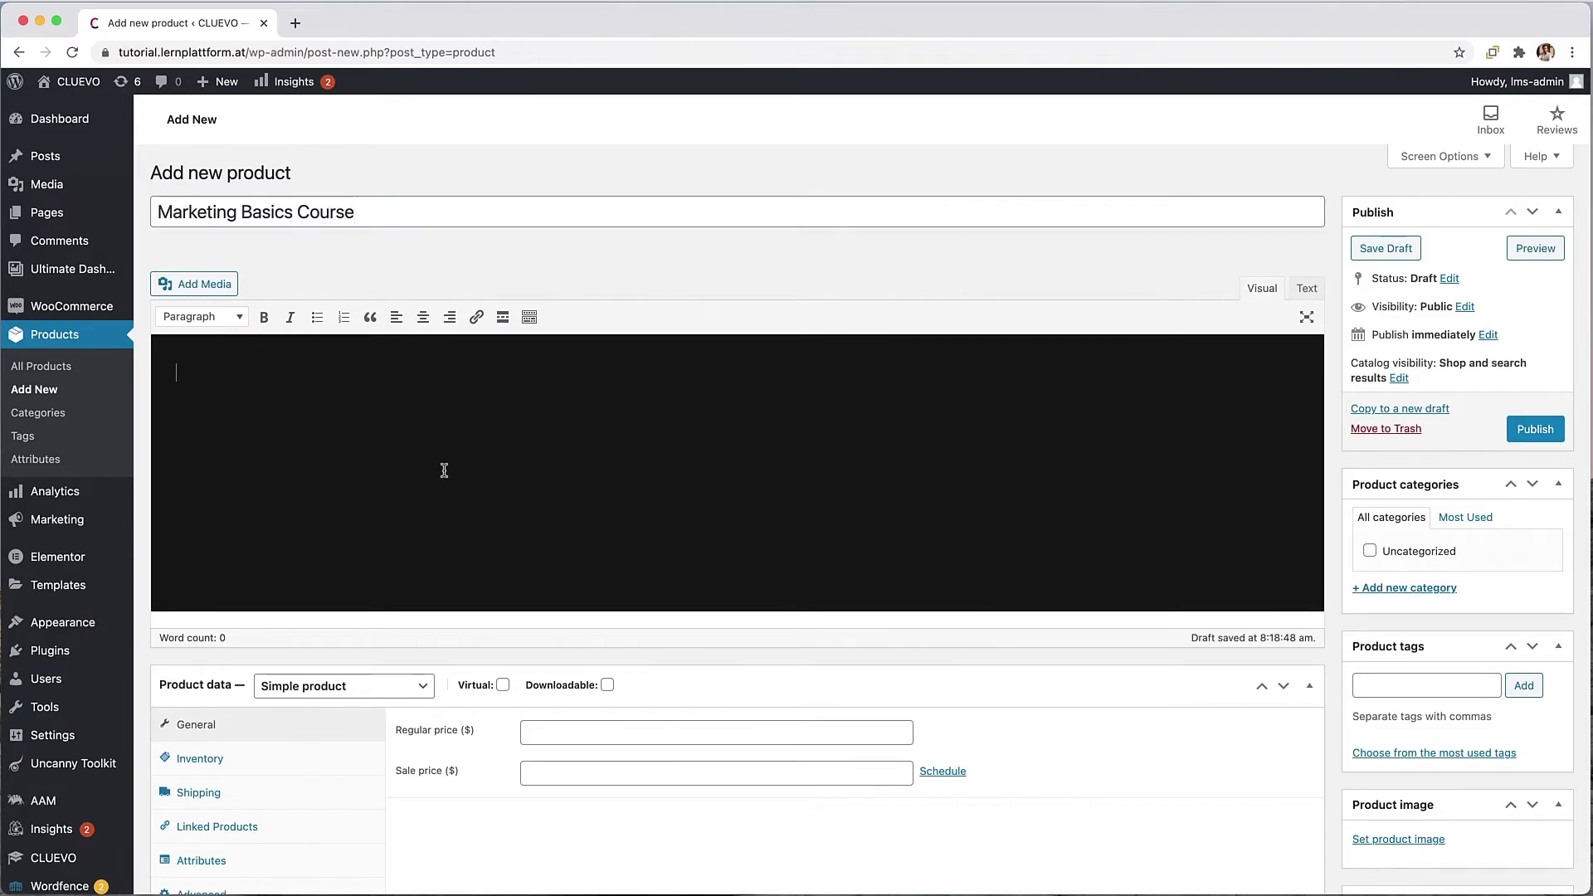
{"action": "type", "text": "ipsum dolor sit amet, consetetur sadipscing elitr, sed diam nonumy eirmod tempor invidunt ut labore et dolore magna aliquyam erat, sed diam voluptua. At vero eos et accusam et justo duo dolores et ea rebum. Stet clita kasd gubergren, no sea takimata sanctus est Lorem ipsum dolor sit amet. Lorem ipsum dolor sit amet, consetetur sadipscing elitr, sed diam nonumy eirmod tempor invidunt ut labore et dolore magna aliquyam erat, sed diam voluptua. At vero eos et accusam et justo duo dolores et ea rebum. Stet clita kasd gubergren, no sea takimata sanctus est Lorem ipsum dolor sit amet."}
Step: Mark the product as virtual and enter a regular price of 99
{"action": "scroll", "coordinate": [710, 523], "scroll_direction": "down", "scroll_amount": 3}
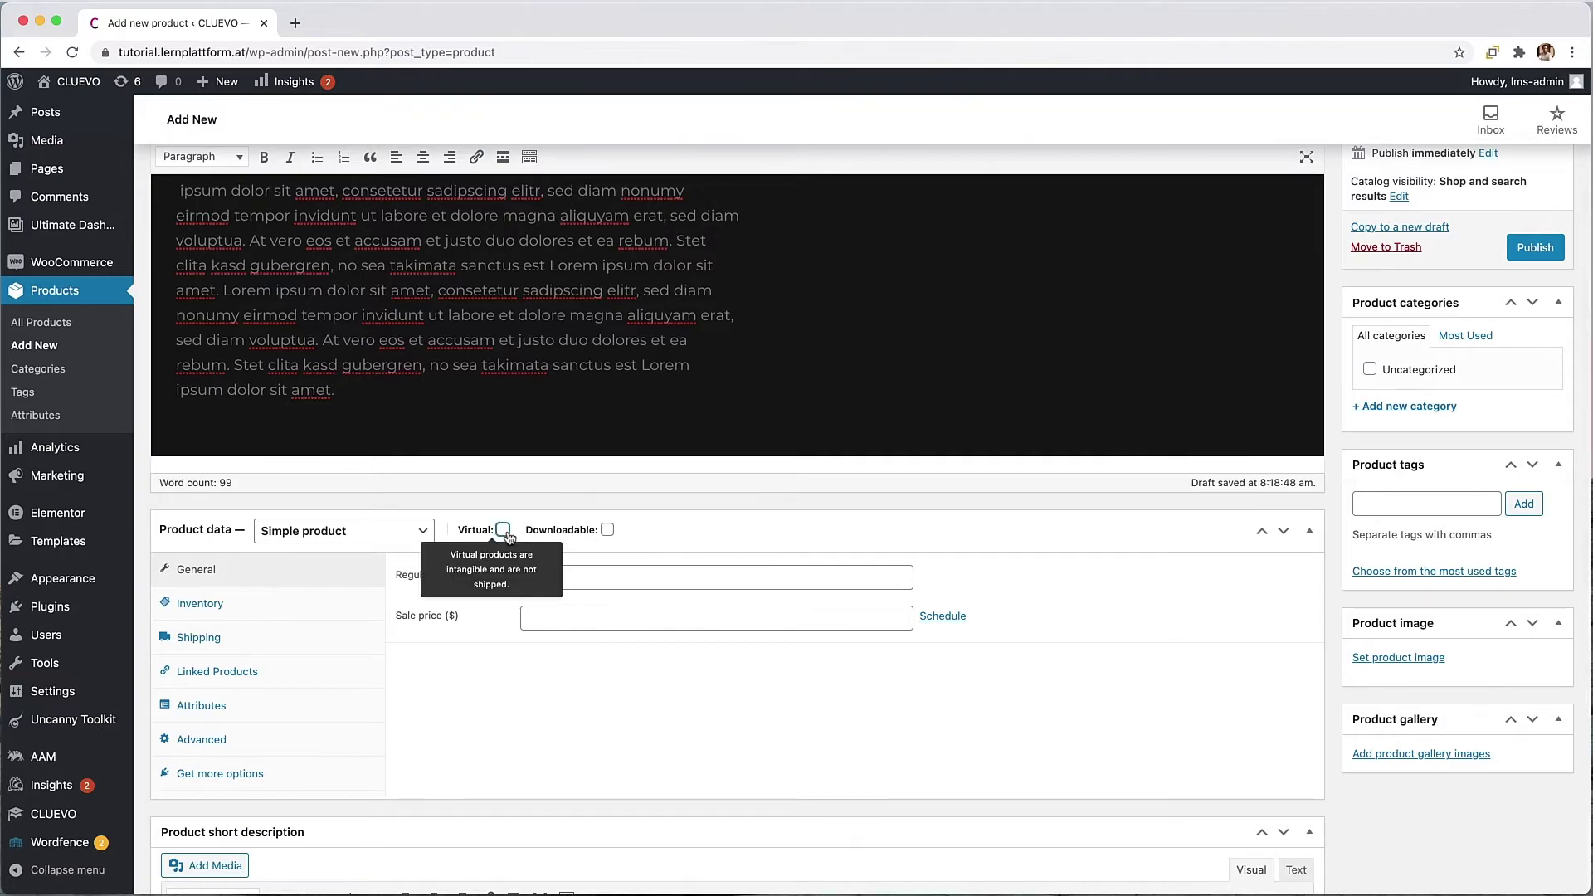
{"action": "left_click", "coordinate": [502, 530]}
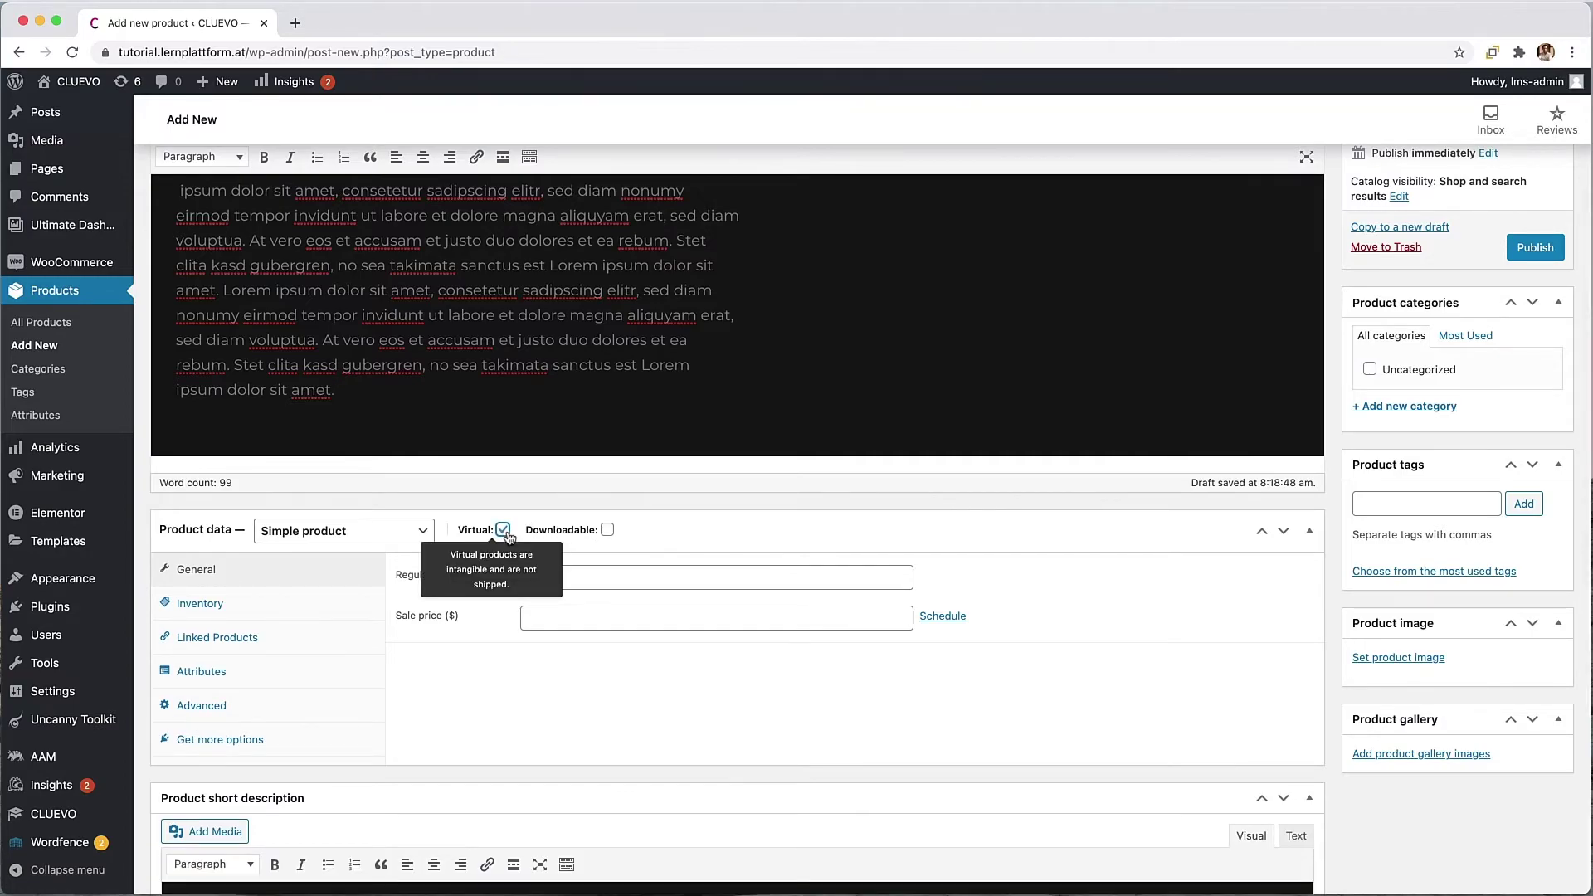
{"action": "left_click", "coordinate": [628, 577]}
{"action": "type", "text": "99"}
{"action": "key", "text": "Tab"}
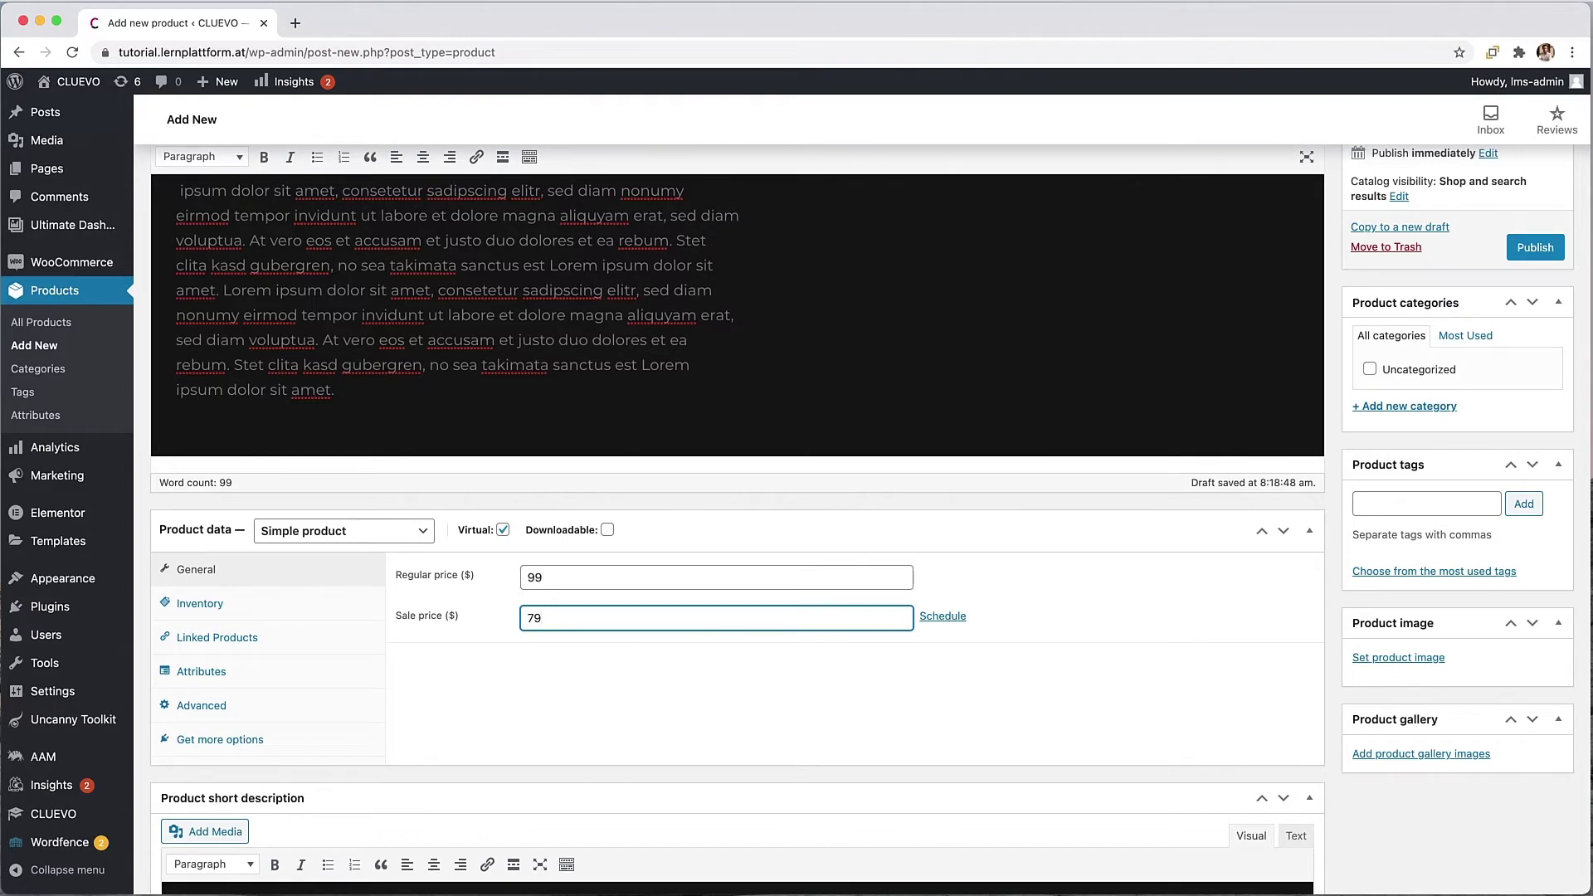
Step: Add a congratulatory purchase note and link the product to the Marketing Course Basic group
{"action": "scroll", "coordinate": [603, 692], "scroll_direction": "down", "scroll_amount": 2}
{"action": "left_click", "coordinate": [246, 600]}
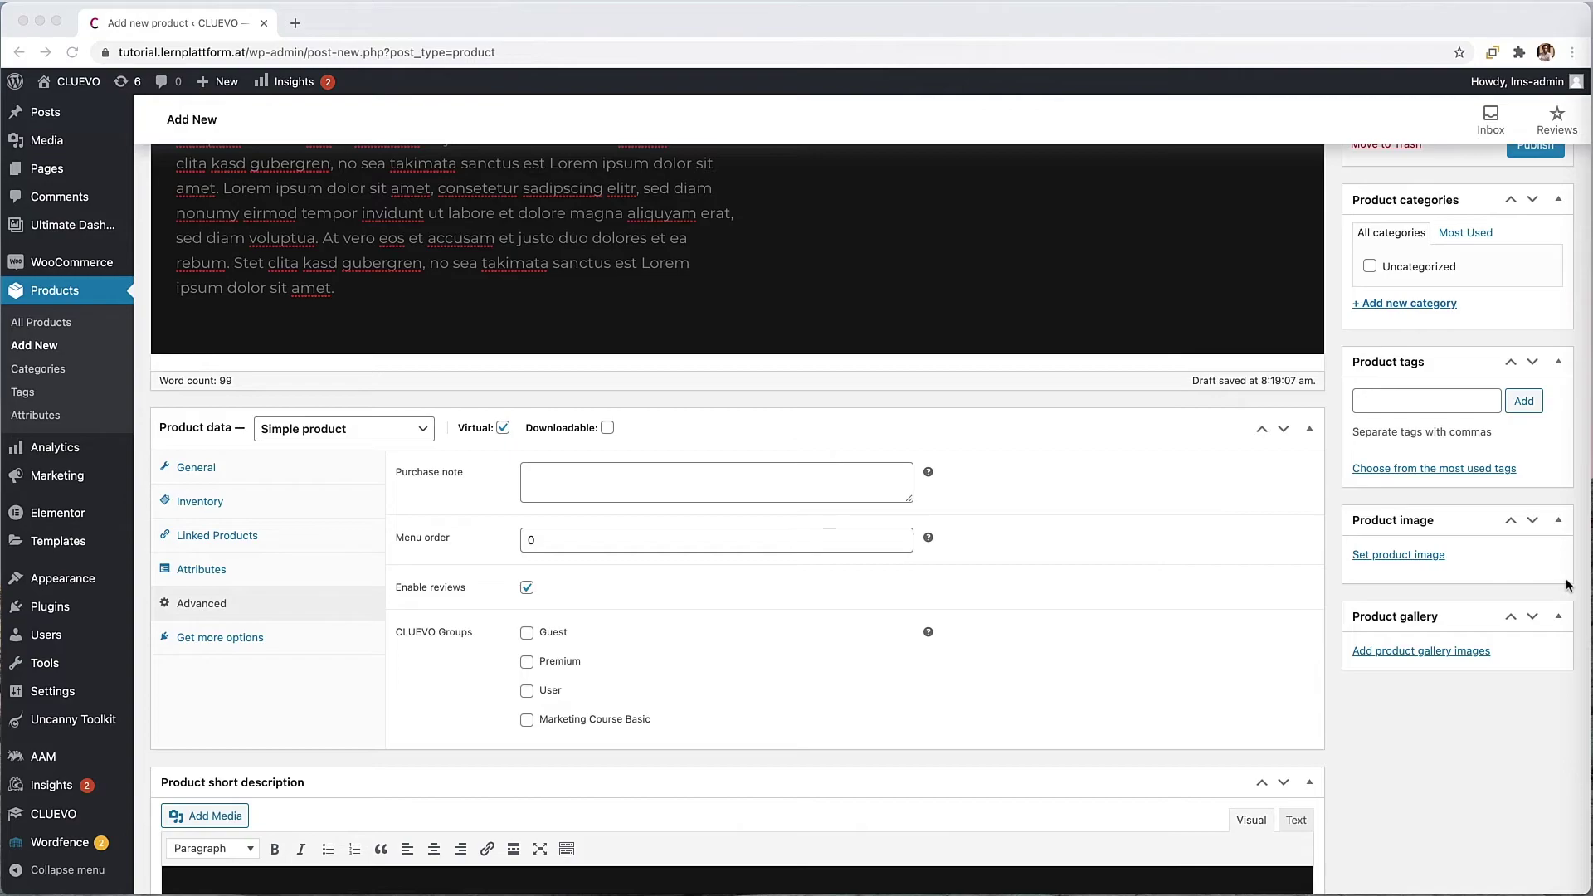
{"action": "left_click", "coordinate": [644, 485]}
{"action": "type", "text": "Congratulations!!! We now wish you a lot of fun while working on the course content."}
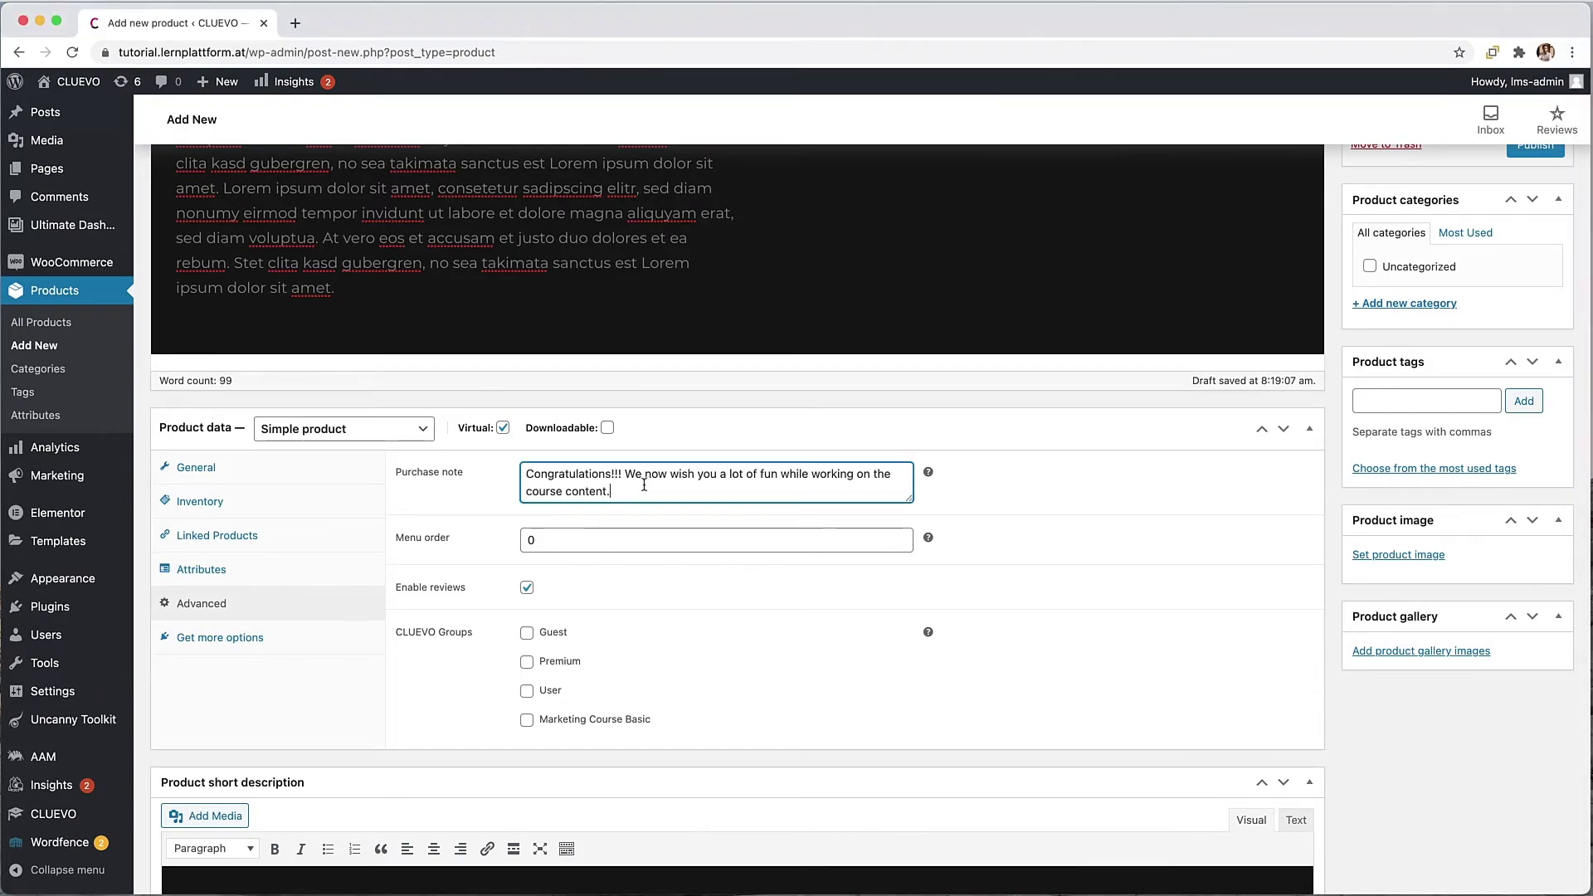
{"action": "scroll", "coordinate": [669, 604], "scroll_direction": "down", "scroll_amount": 2}
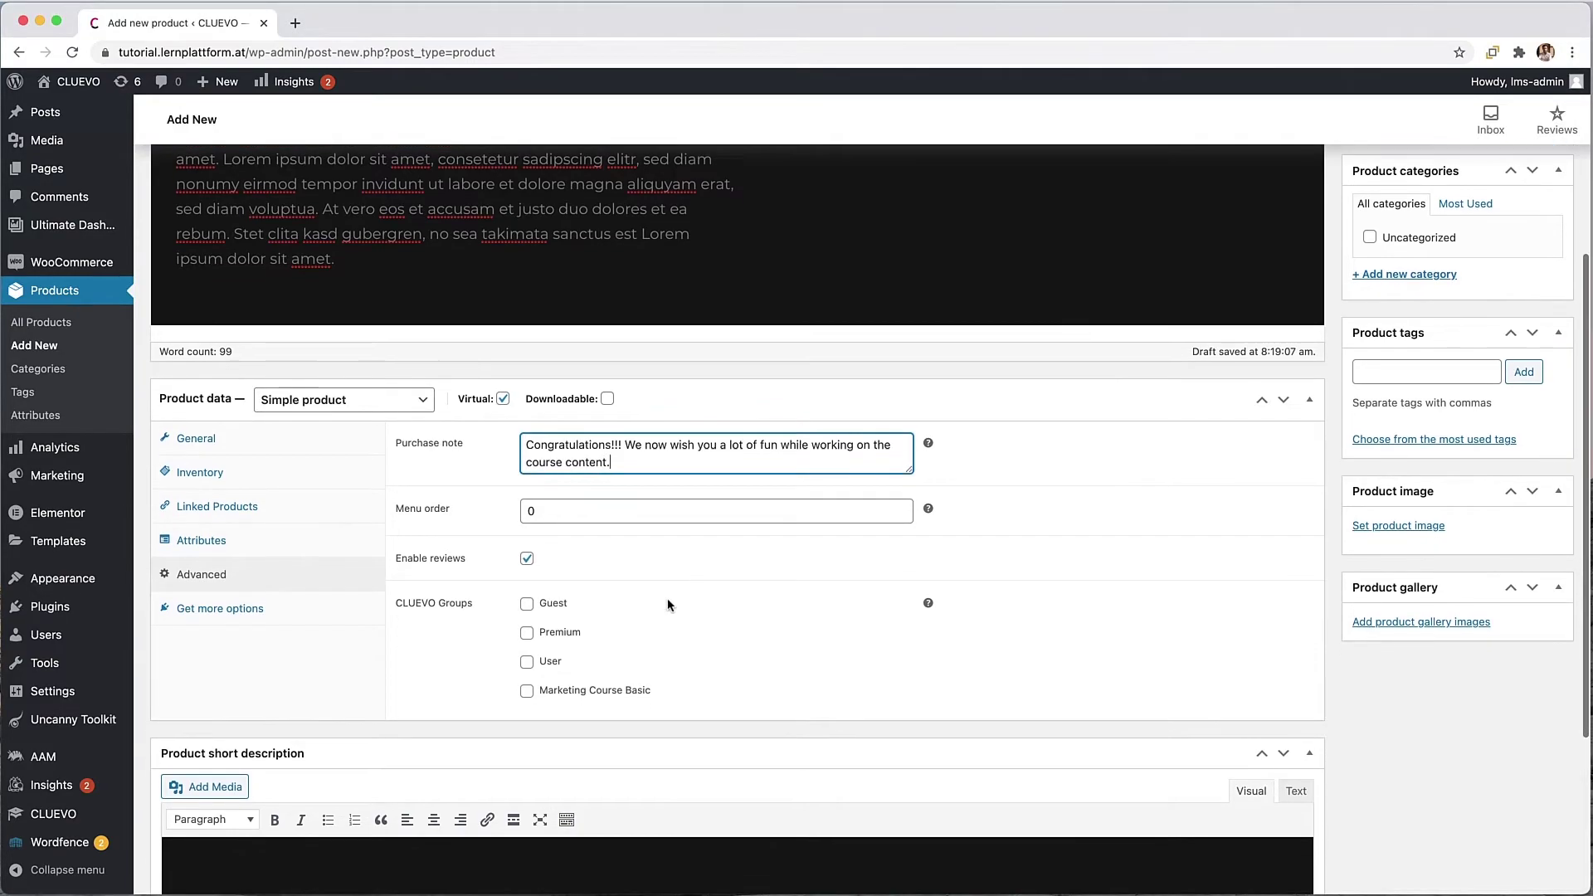
{"action": "left_click", "coordinate": [529, 670]}
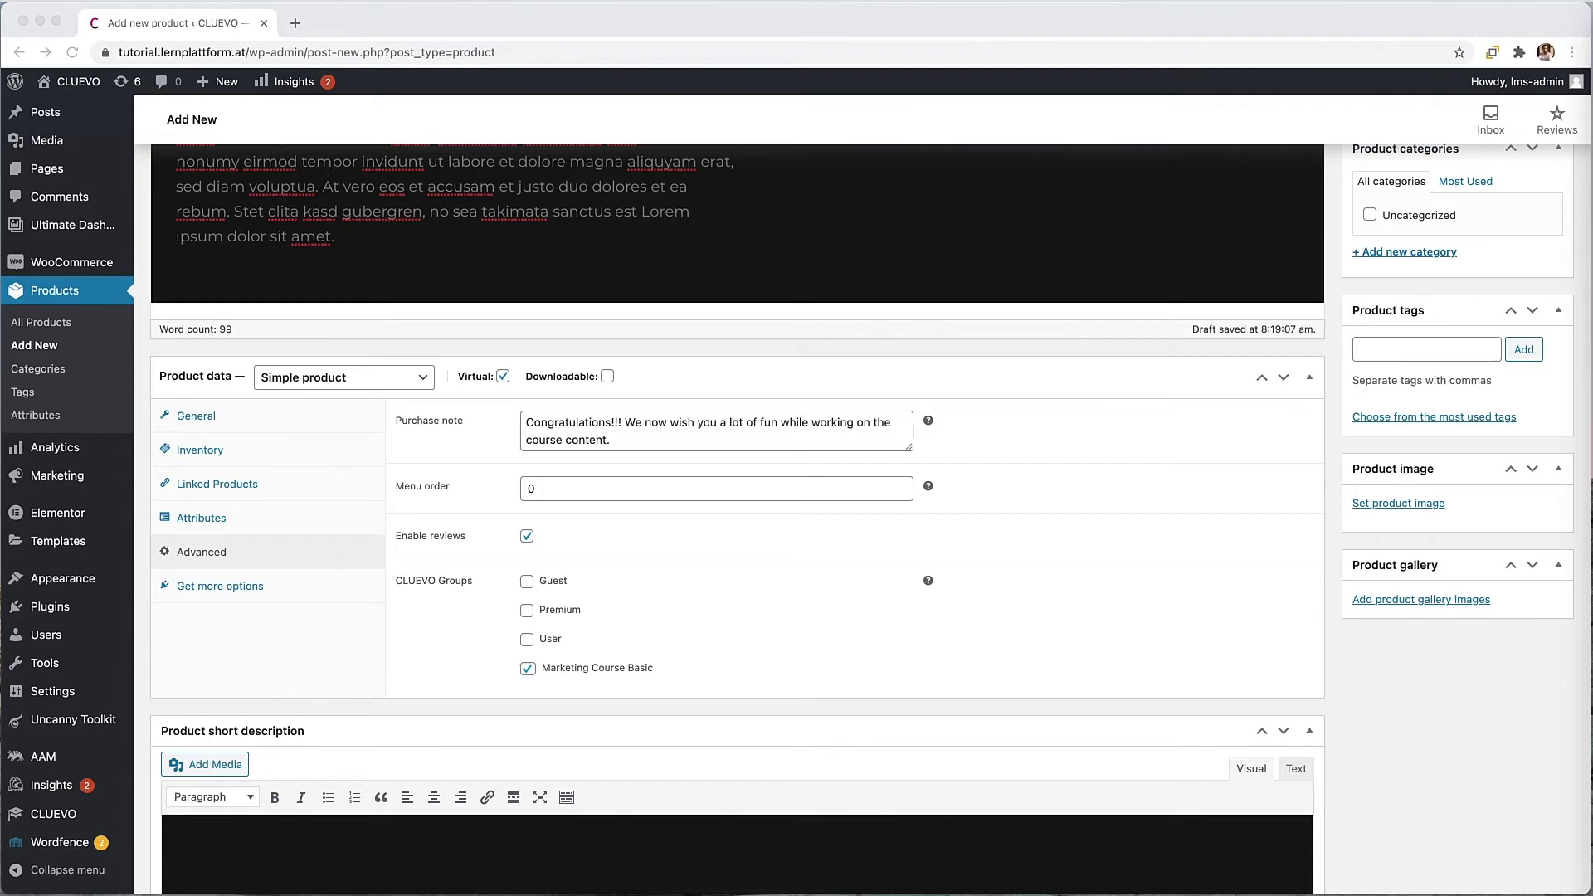
Step: Paste placeholder Lorem text into the product short description
{"action": "left_click", "coordinate": [919, 845]}
{"action": "key", "text": "super+v"}
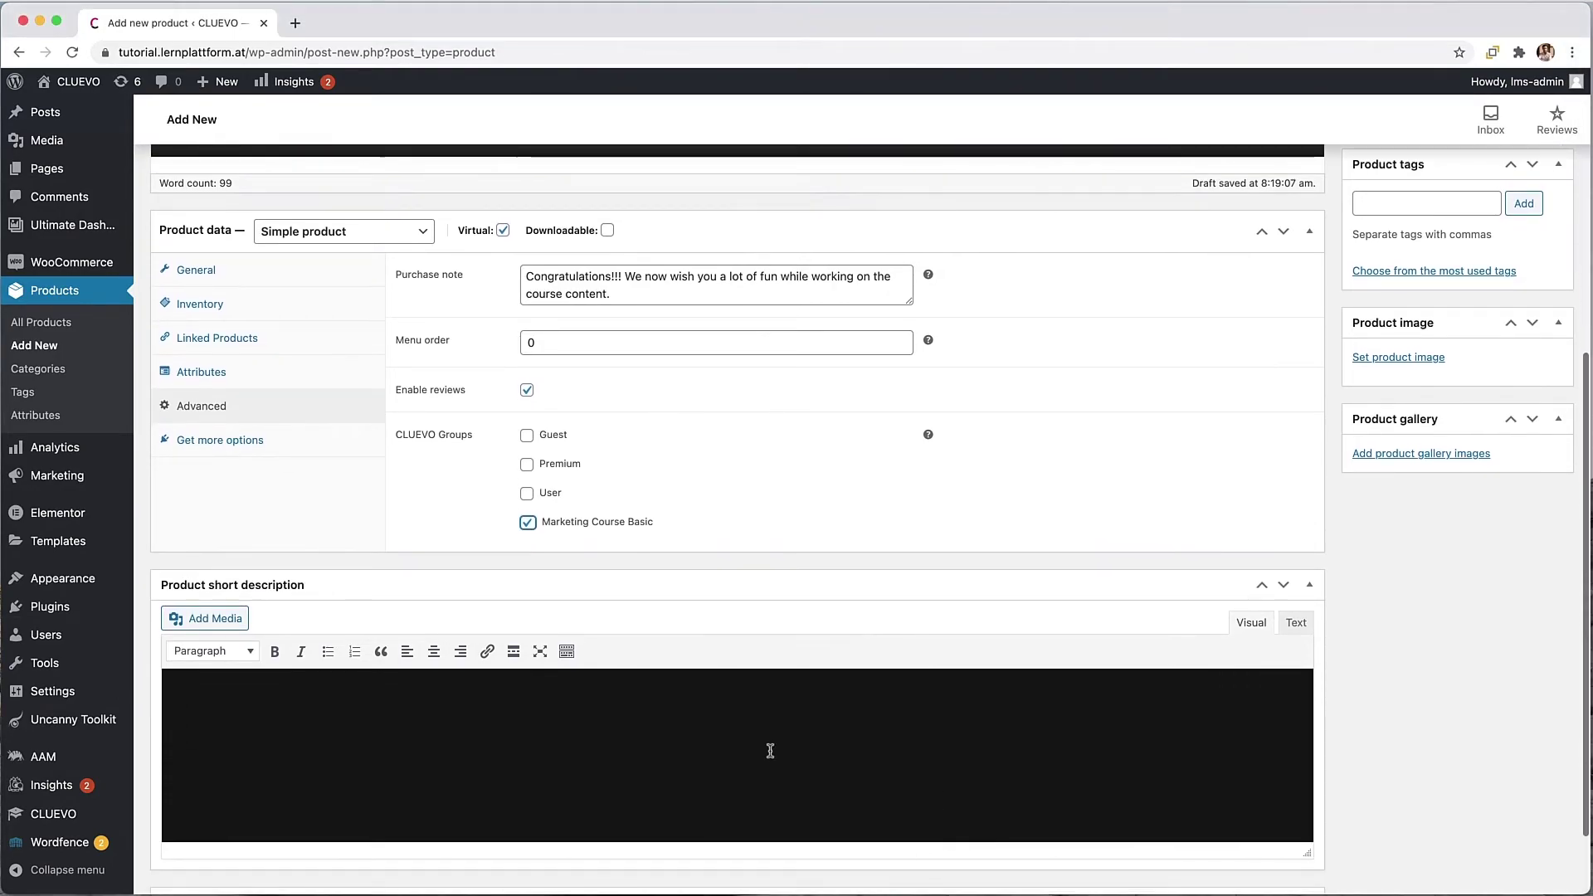
{"action": "scroll", "coordinate": [770, 750], "scroll_direction": "up", "scroll_amount": 5}
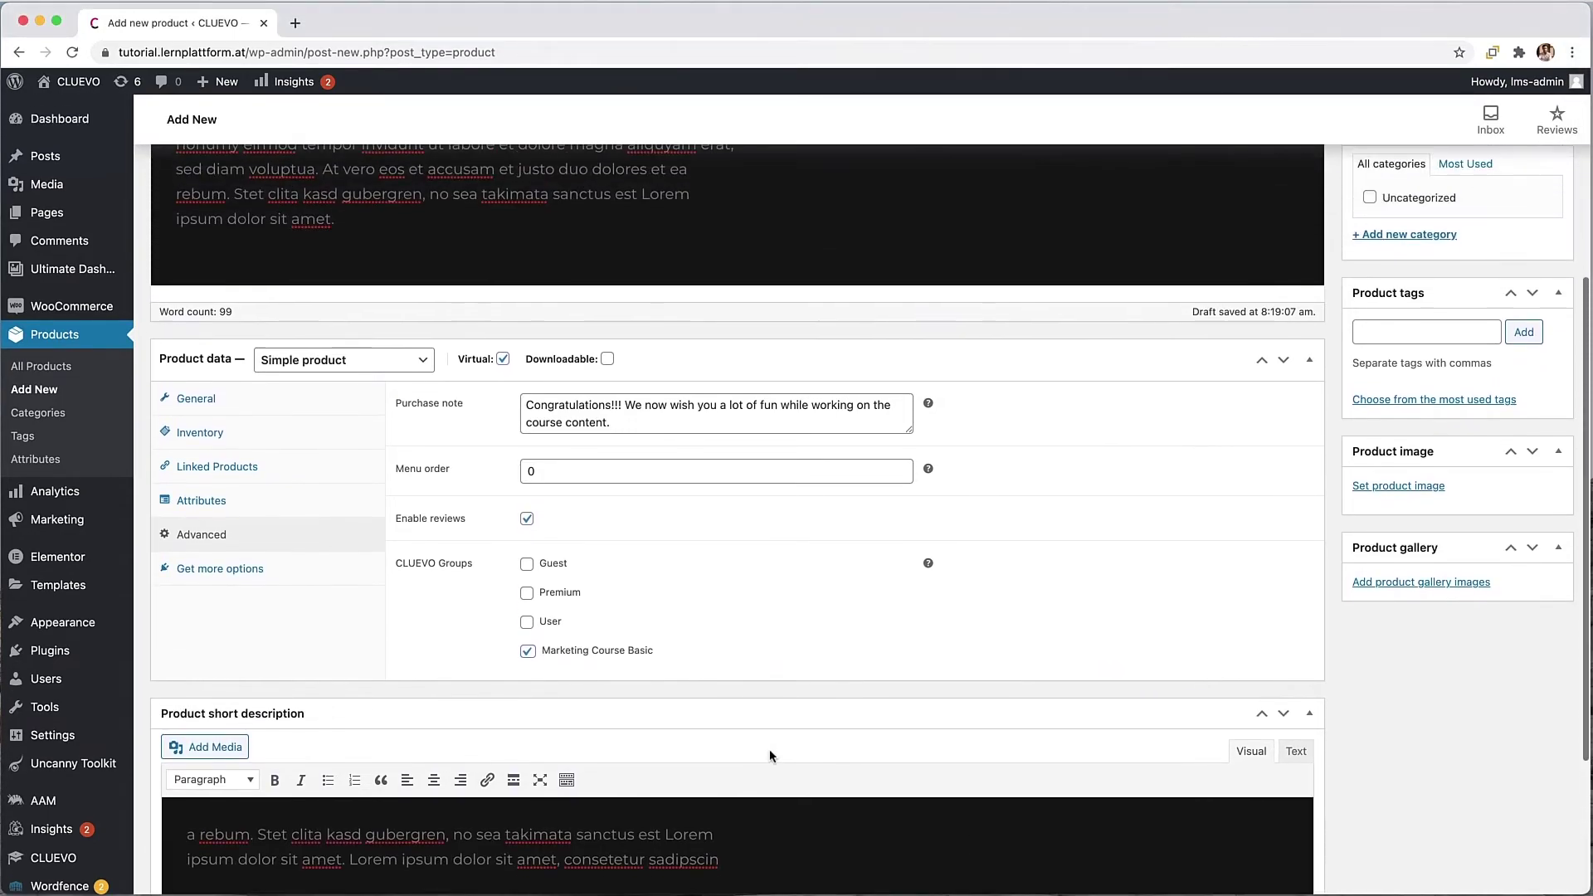
{"action": "scroll", "coordinate": [769, 748], "scroll_direction": "up", "scroll_amount": 5}
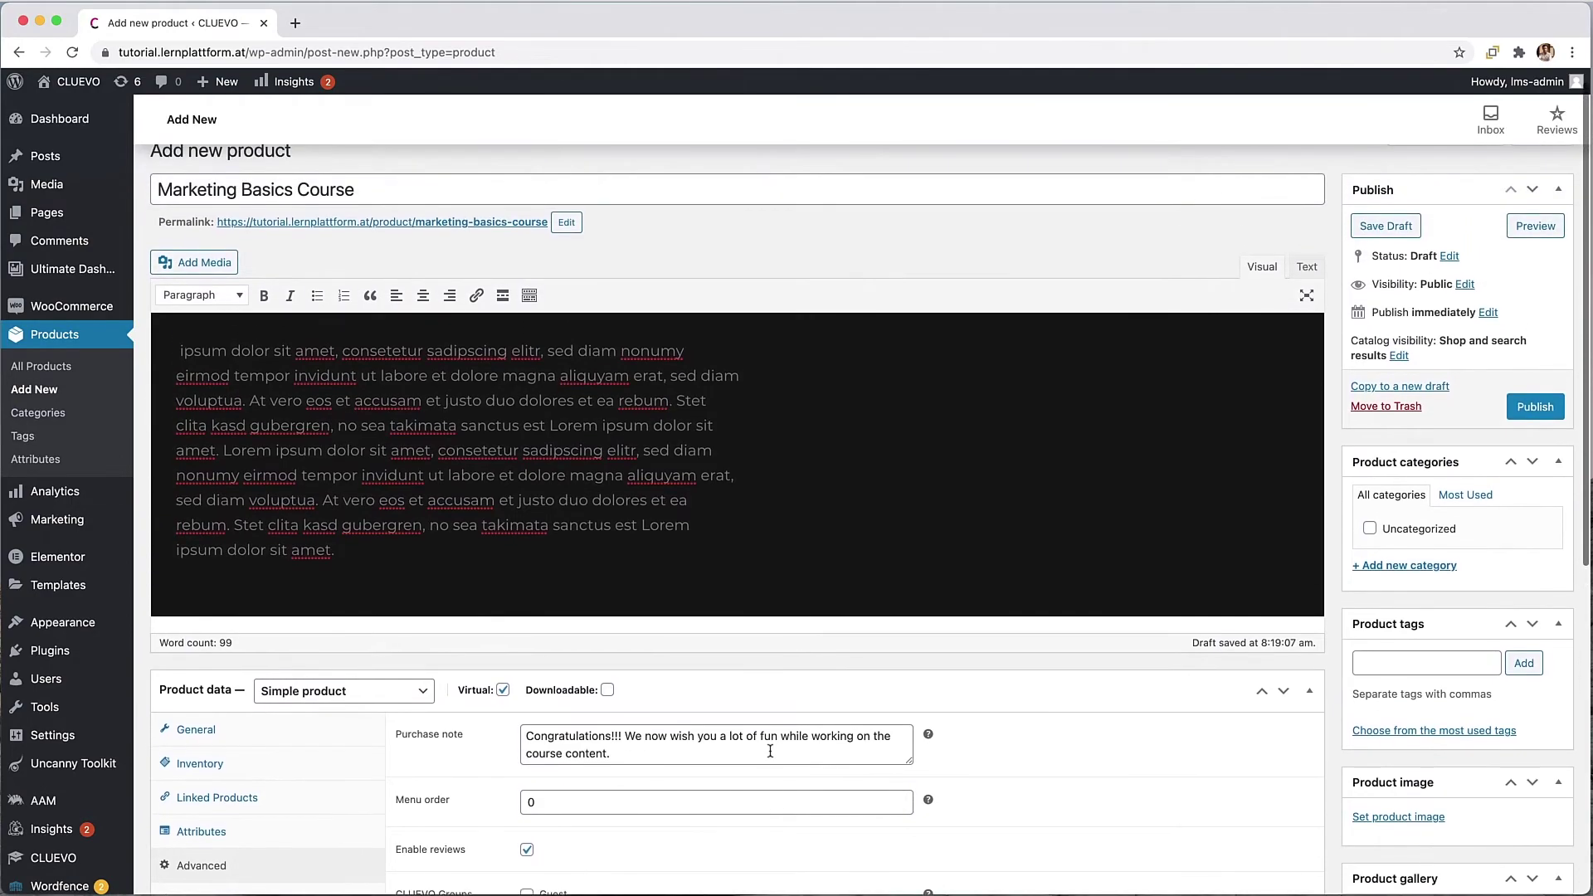
Step: Set the colourful MARKETING letters image as product image and publish Marketing Basics Course
{"action": "left_click", "coordinate": [1400, 817]}
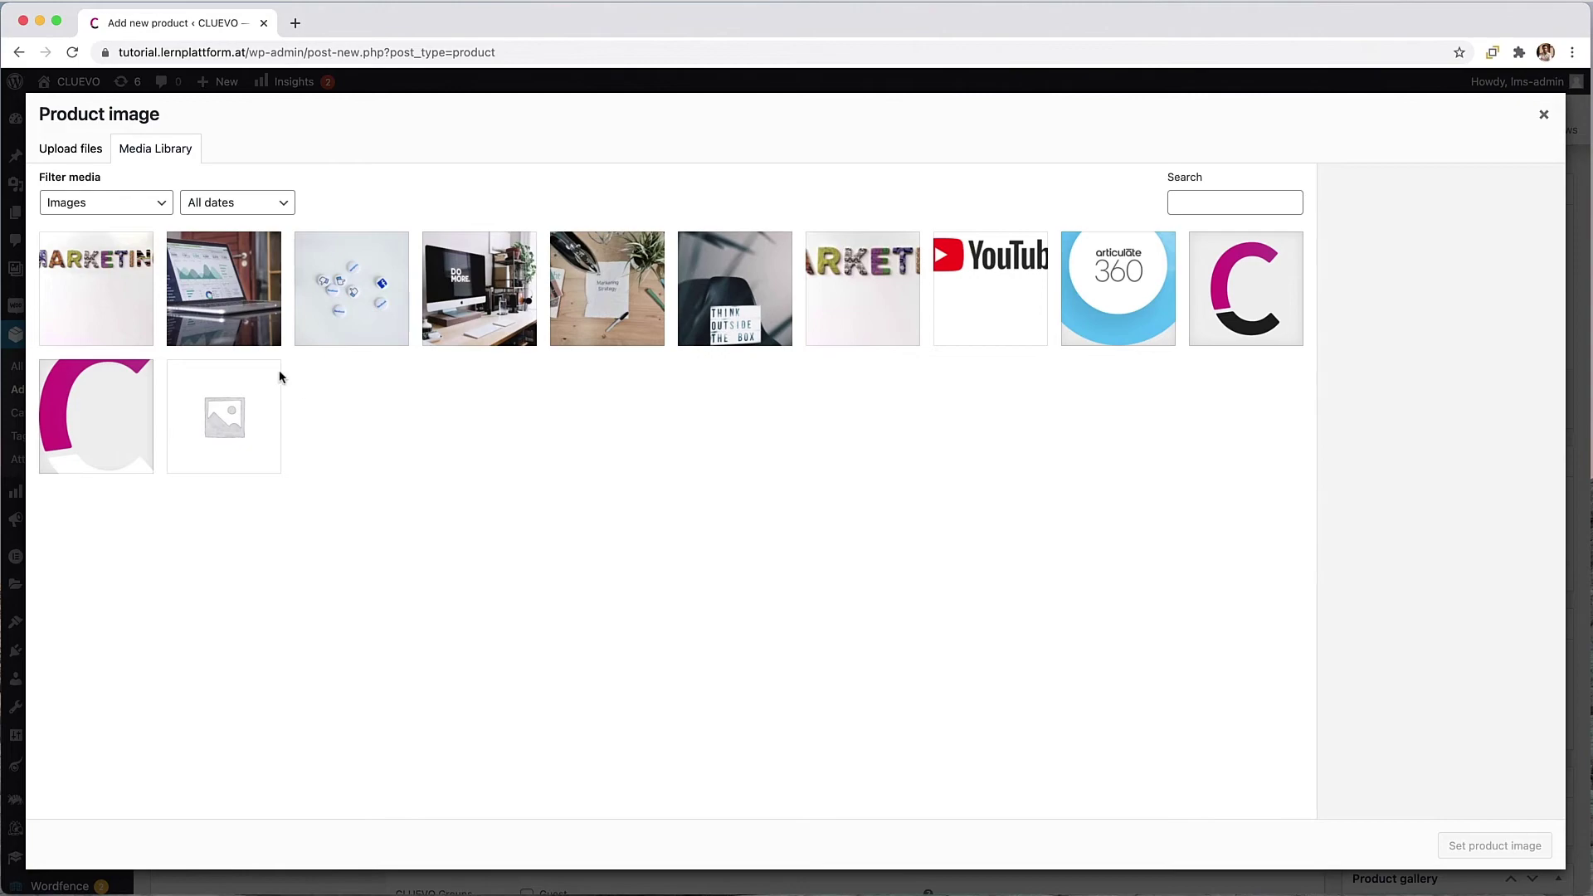
{"action": "left_click", "coordinate": [885, 320]}
{"action": "left_click", "coordinate": [1494, 846]}
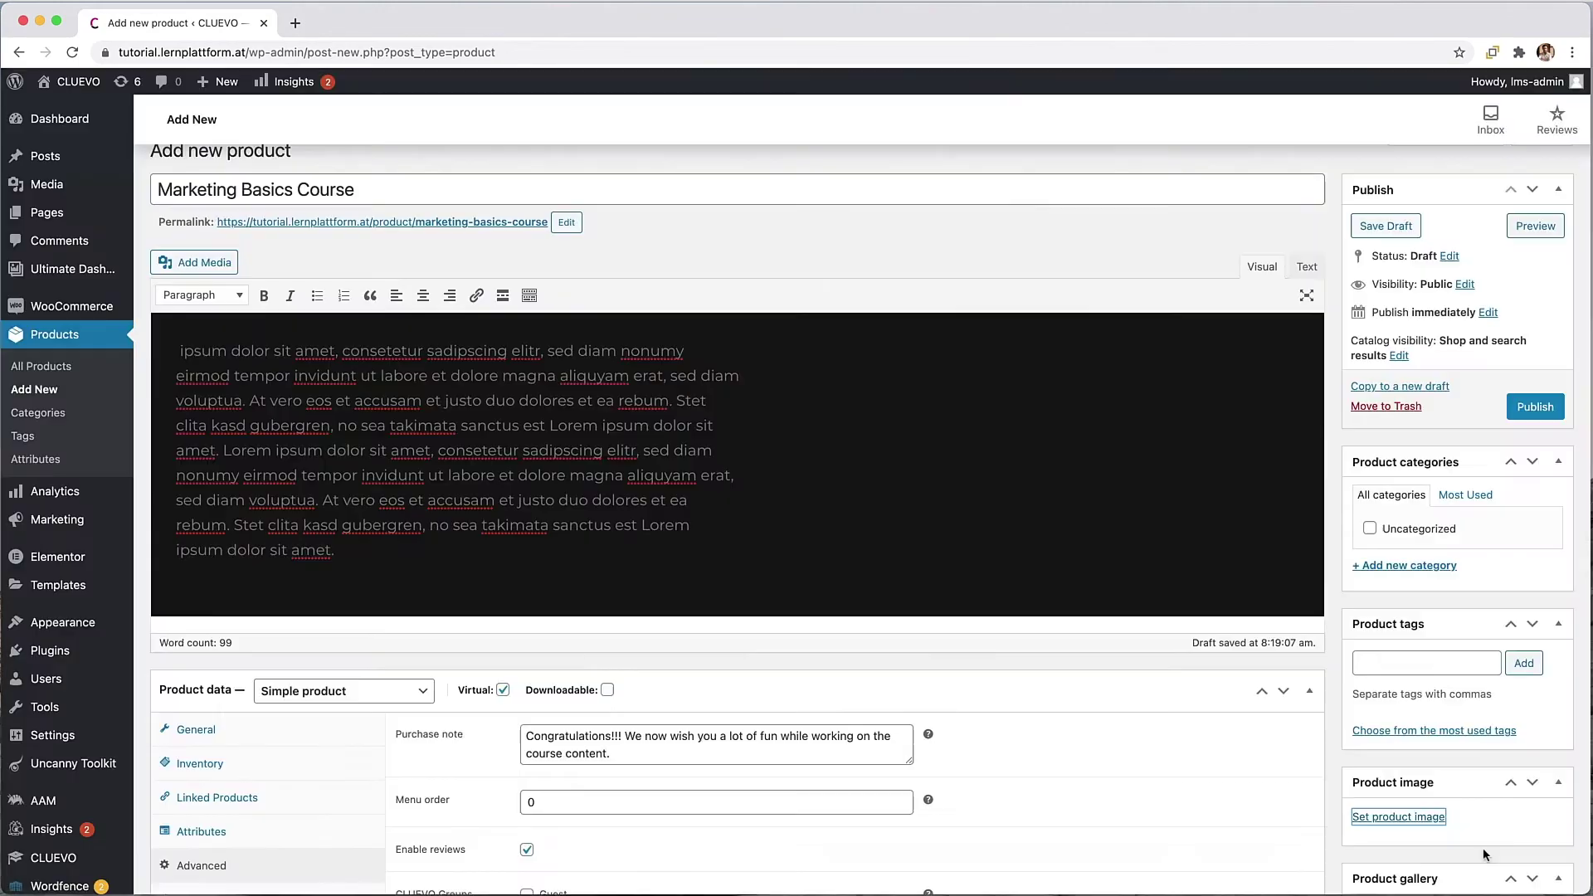
{"action": "scroll", "coordinate": [1183, 694], "scroll_direction": "down", "scroll_amount": 1}
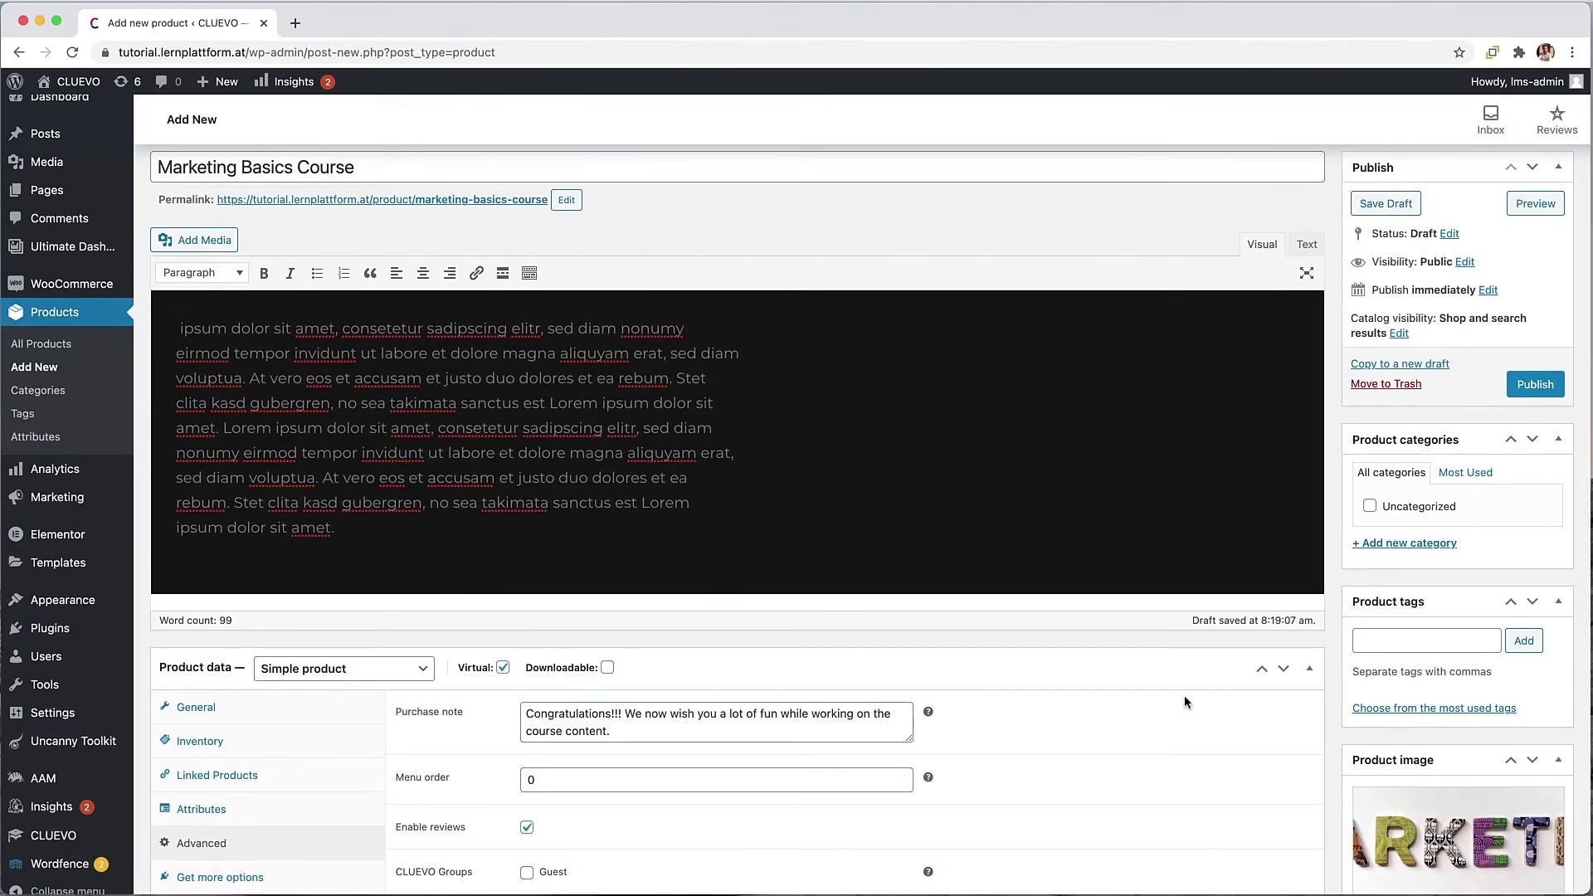
{"action": "left_click", "coordinate": [1535, 384]}
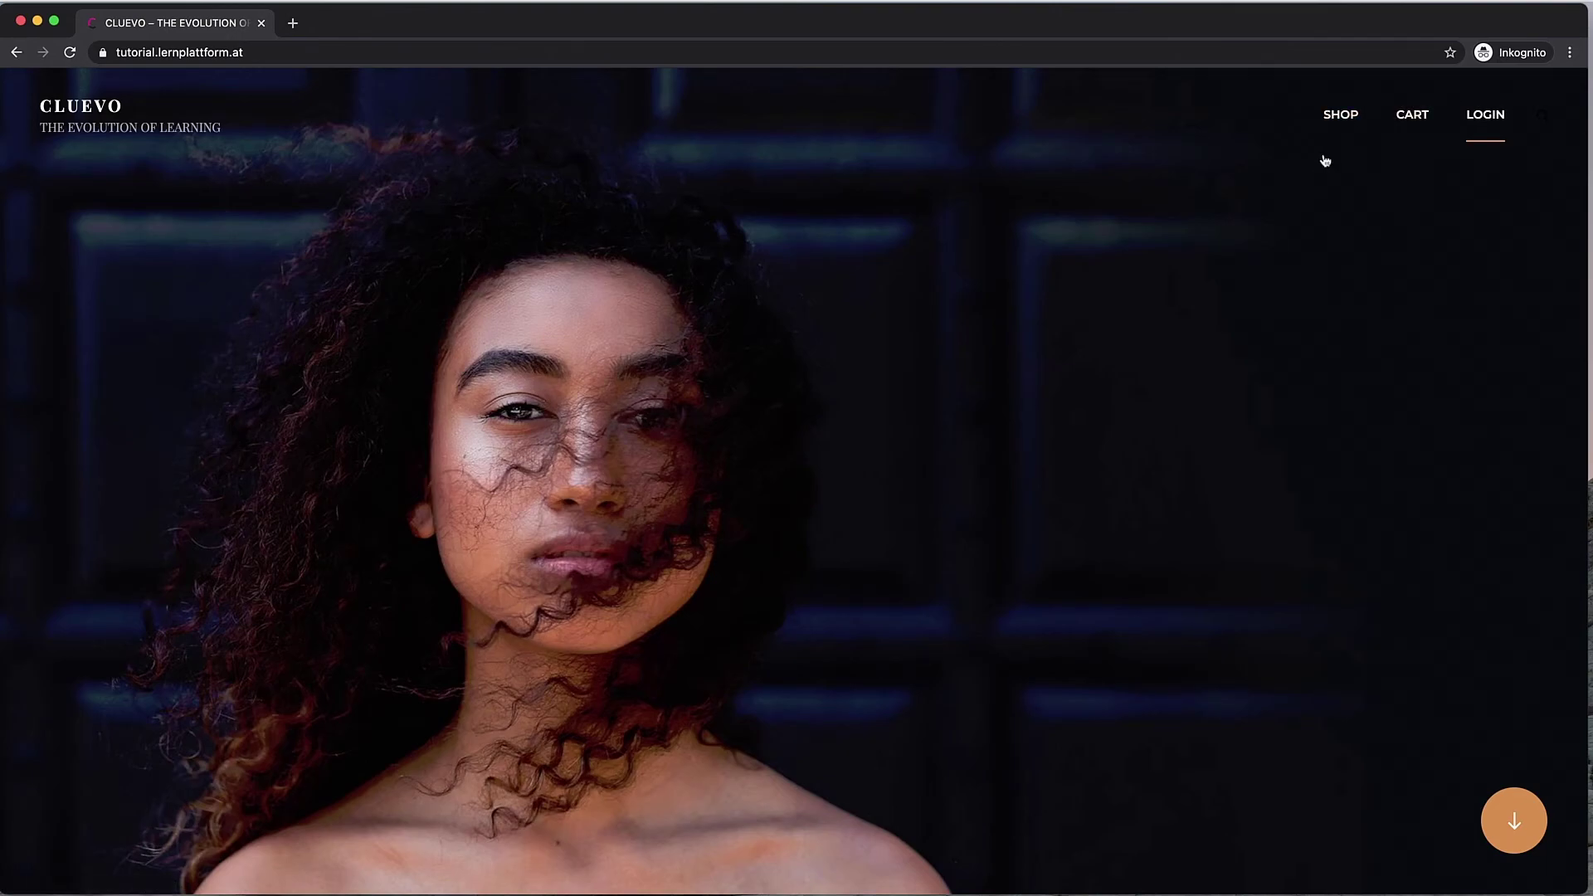
Step: From the site's Shop page, open Marketing Basics Course and add it to the cart
{"action": "left_click", "coordinate": [1337, 125]}
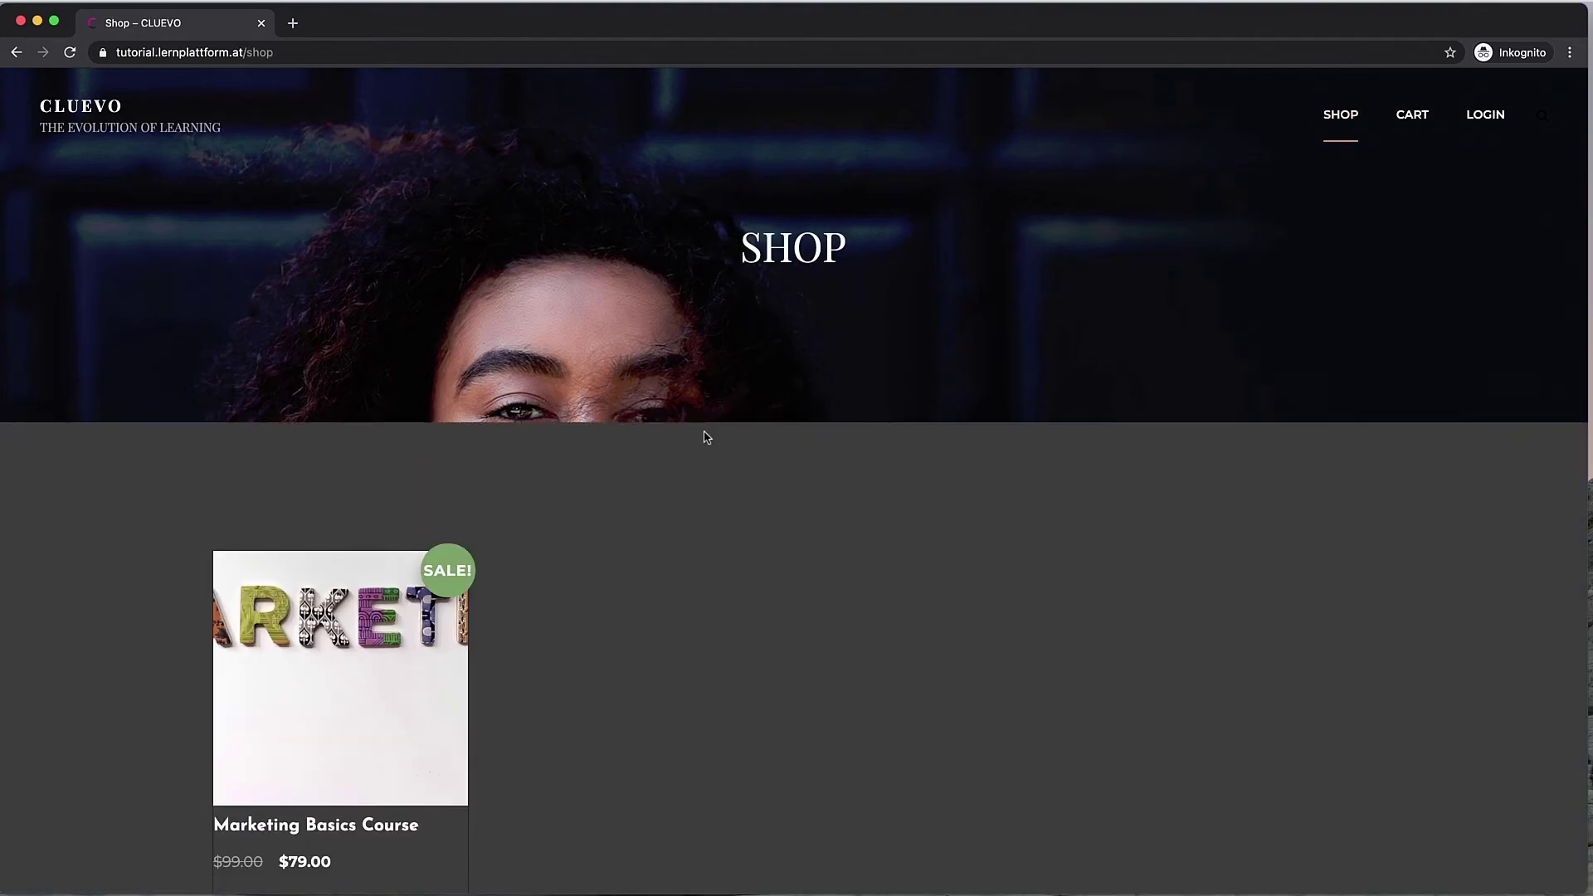
{"action": "scroll", "coordinate": [707, 436], "scroll_direction": "down", "scroll_amount": 1}
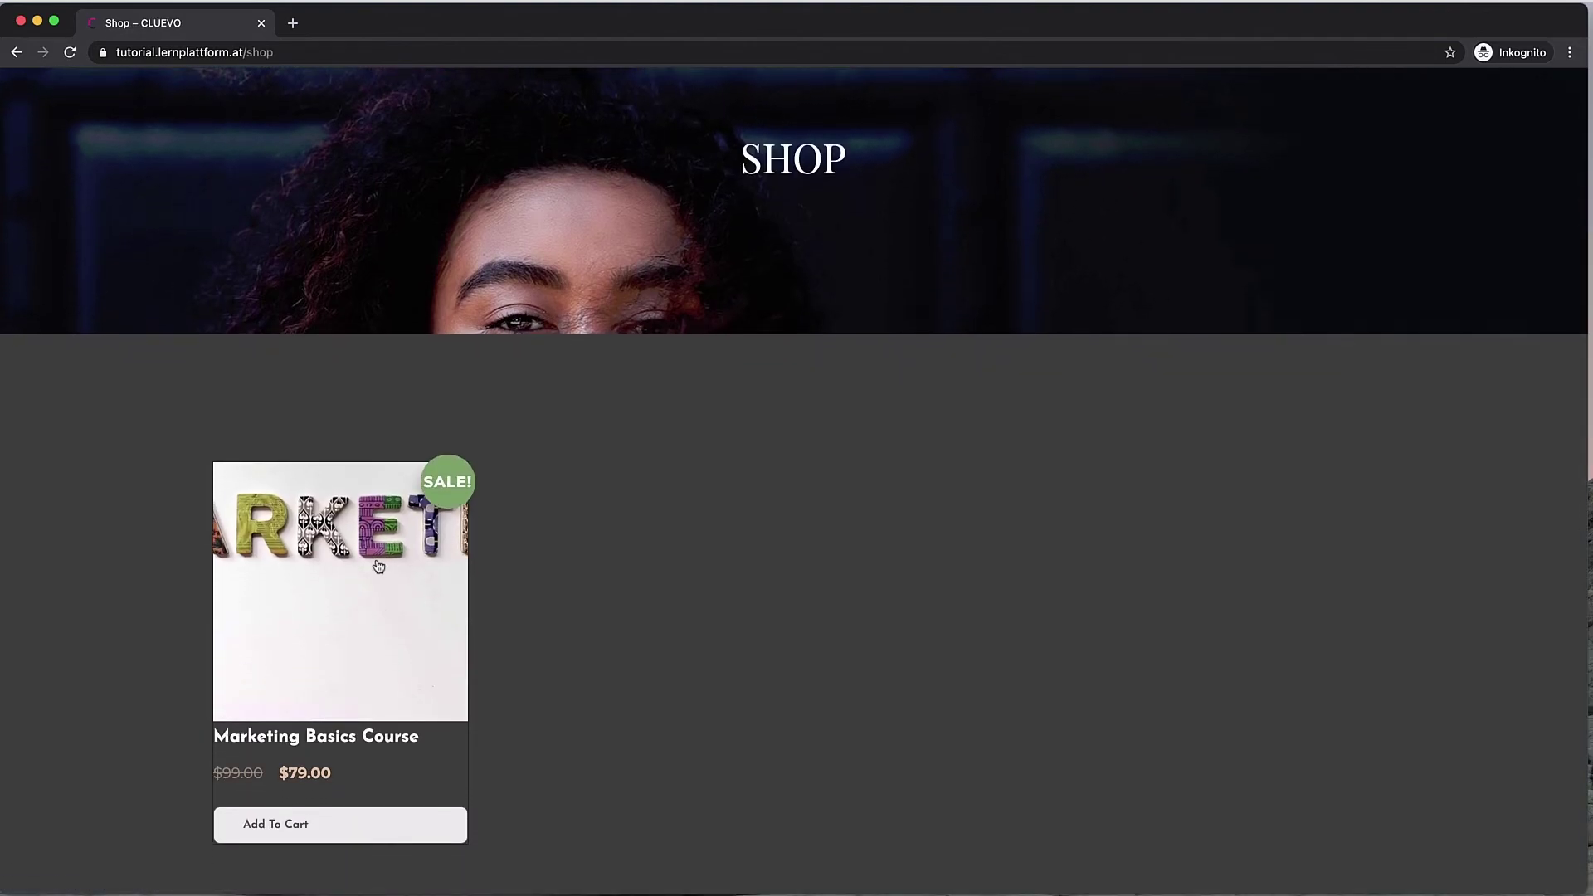
{"action": "left_click", "coordinate": [369, 567]}
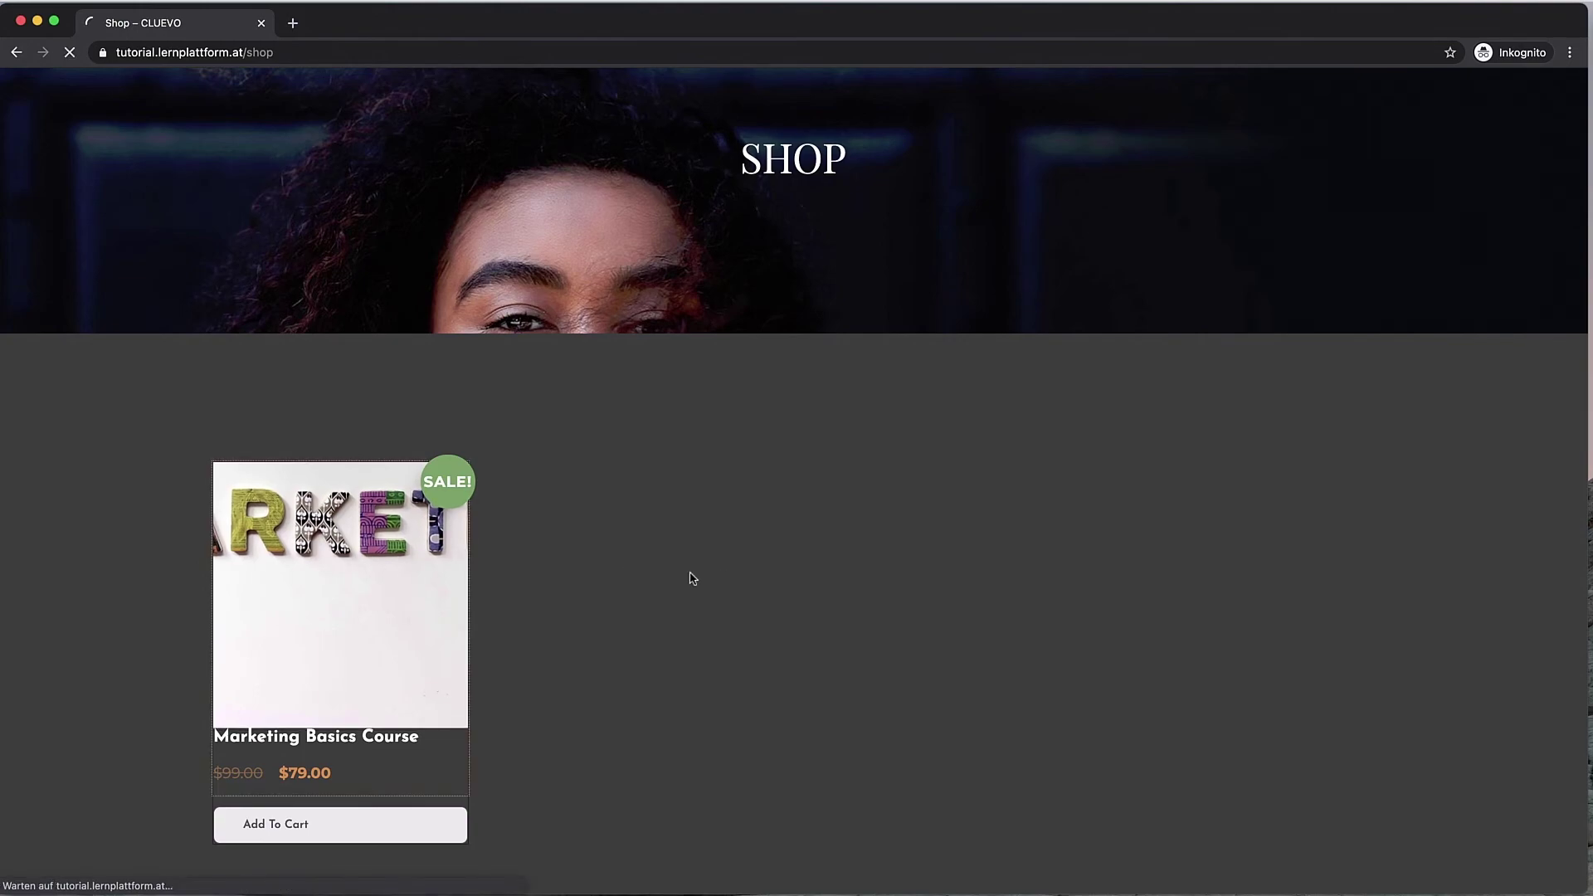
{"action": "scroll", "coordinate": [996, 508], "scroll_direction": "down", "scroll_amount": 3}
{"action": "scroll", "coordinate": [1000, 512], "scroll_direction": "down", "scroll_amount": 5}
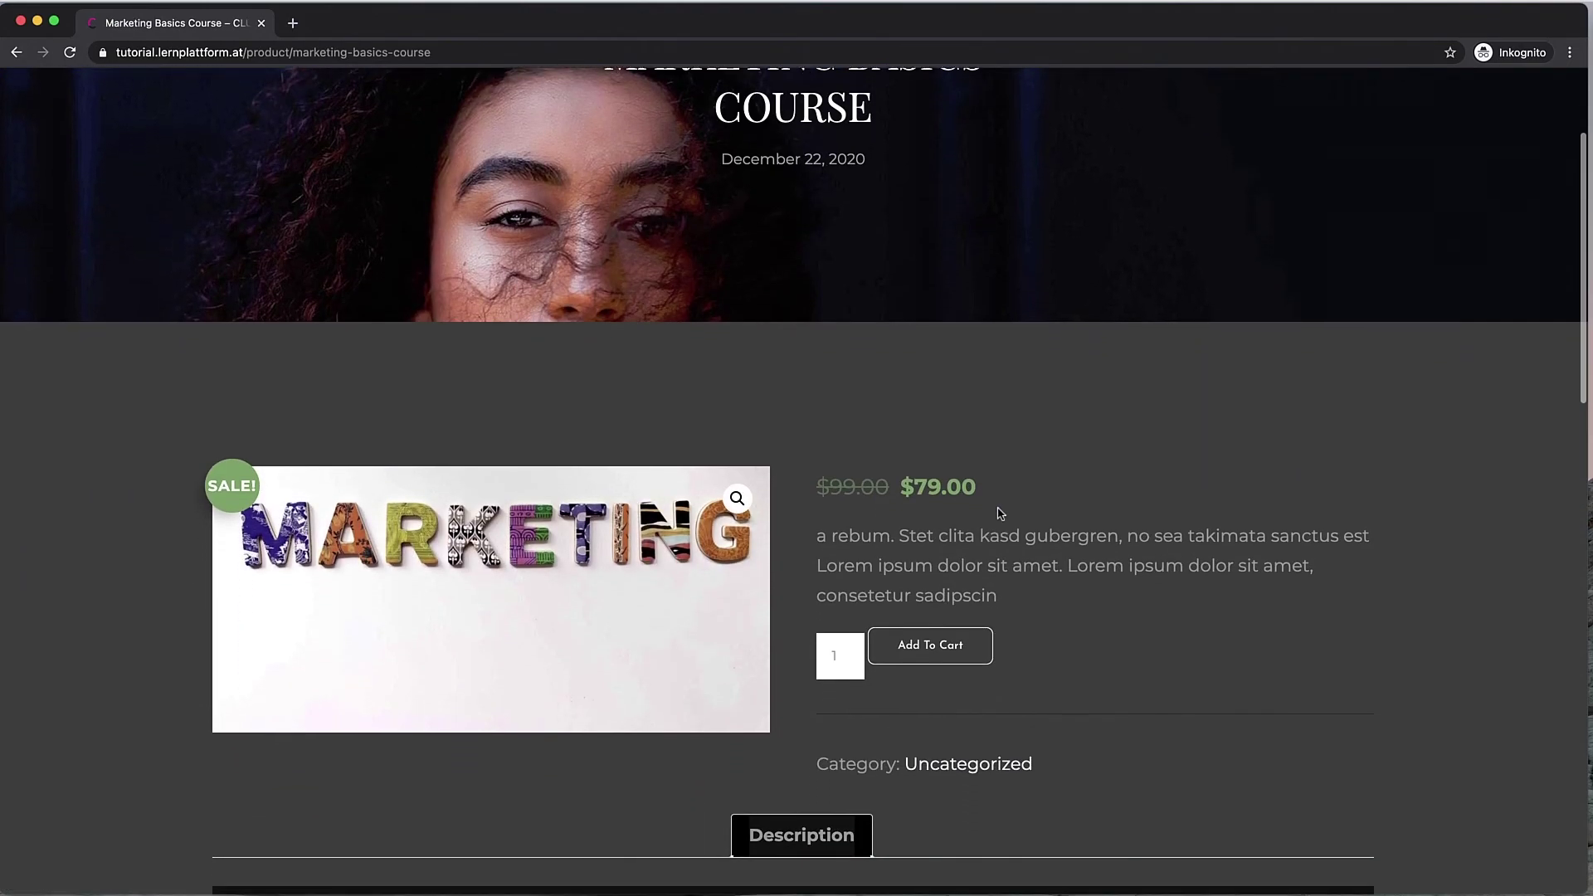
{"action": "scroll", "coordinate": [999, 513], "scroll_direction": "down", "scroll_amount": 2}
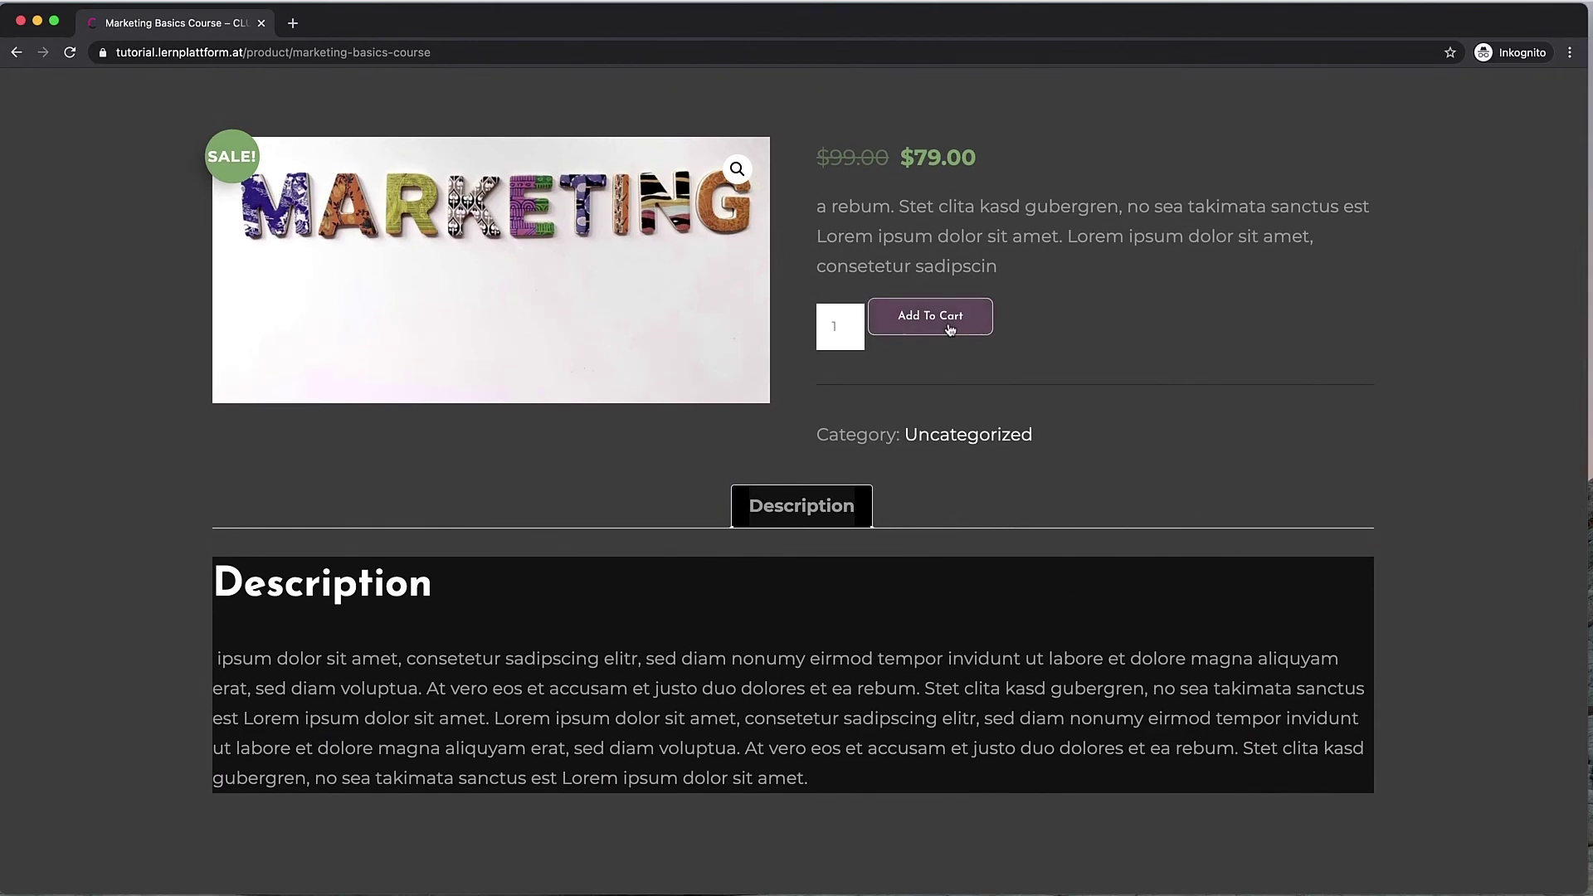
{"action": "left_click", "coordinate": [930, 316]}
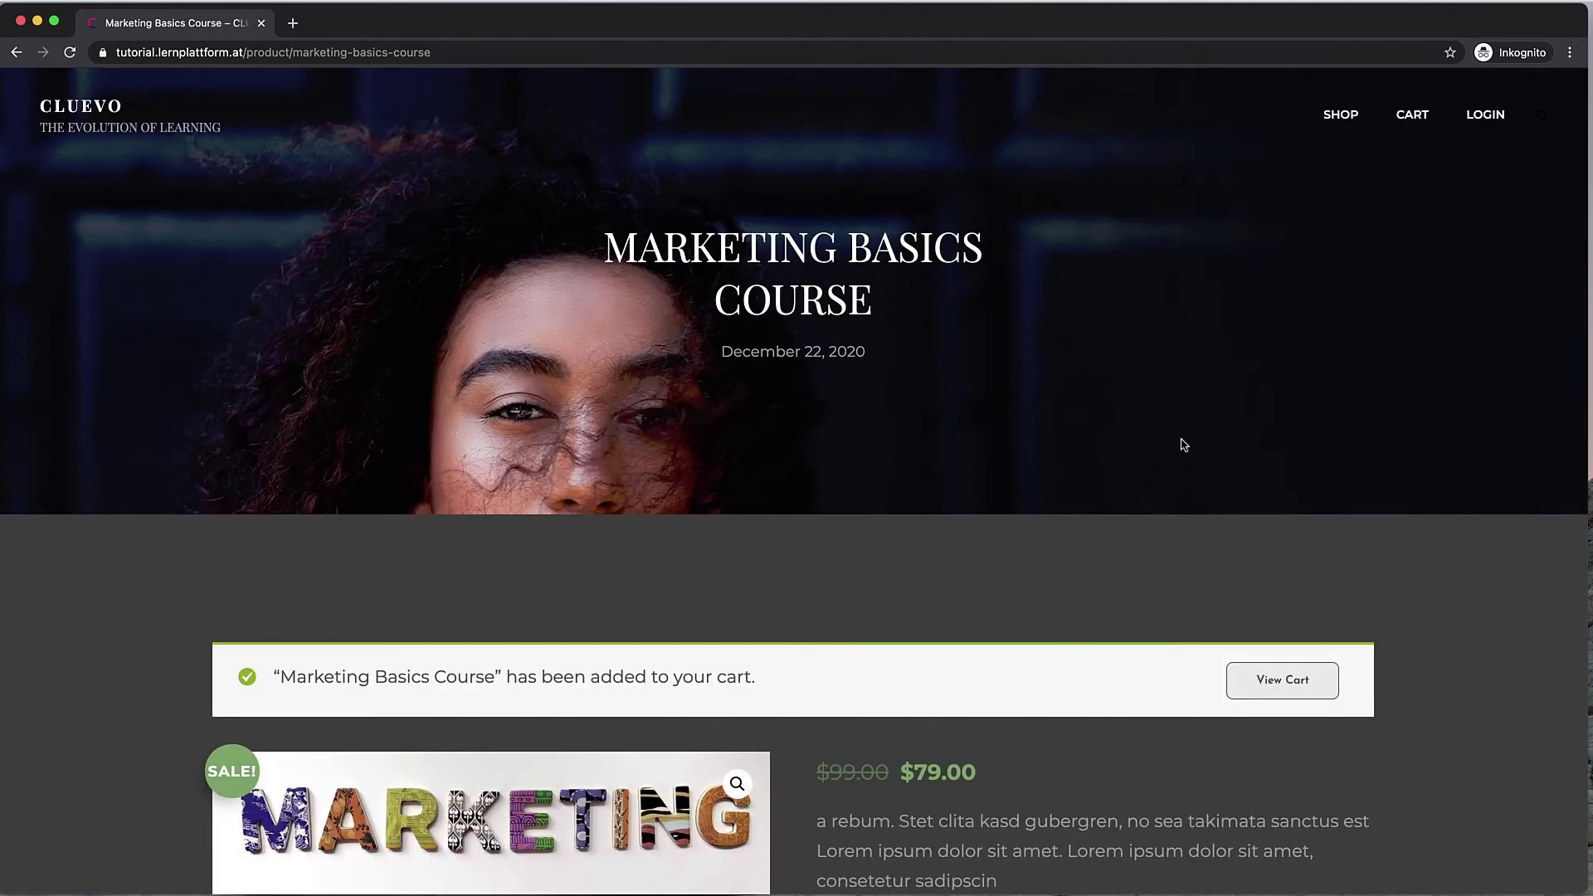
Step: Go from the cart to checkout and review the $79.00 order with PayPal payment
{"action": "left_click", "coordinate": [1265, 687]}
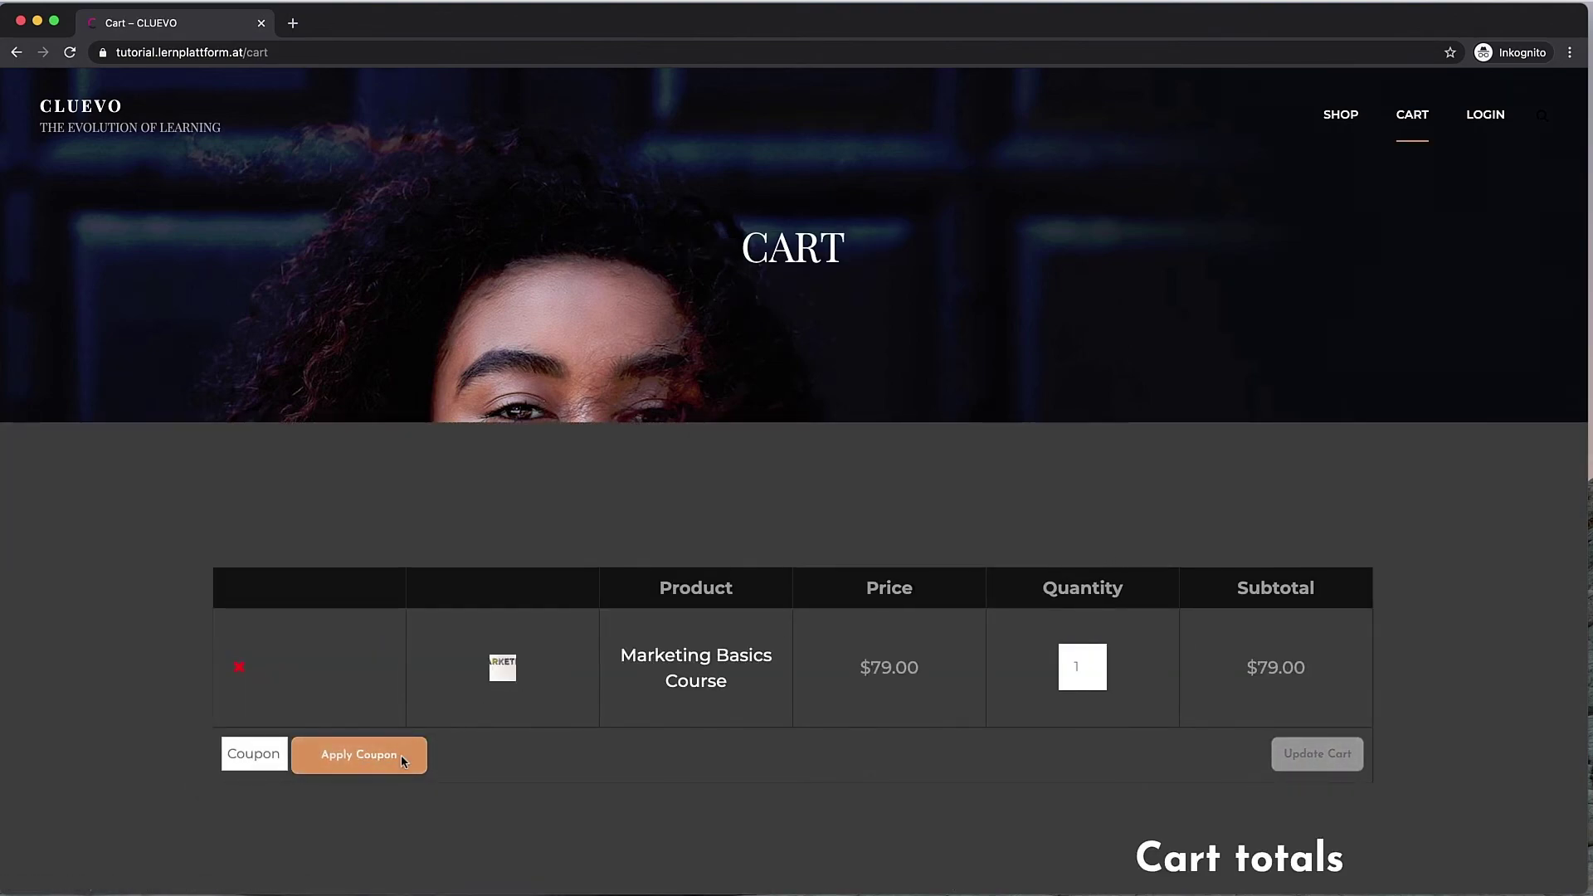
{"action": "scroll", "coordinate": [634, 774], "scroll_direction": "down", "scroll_amount": 5}
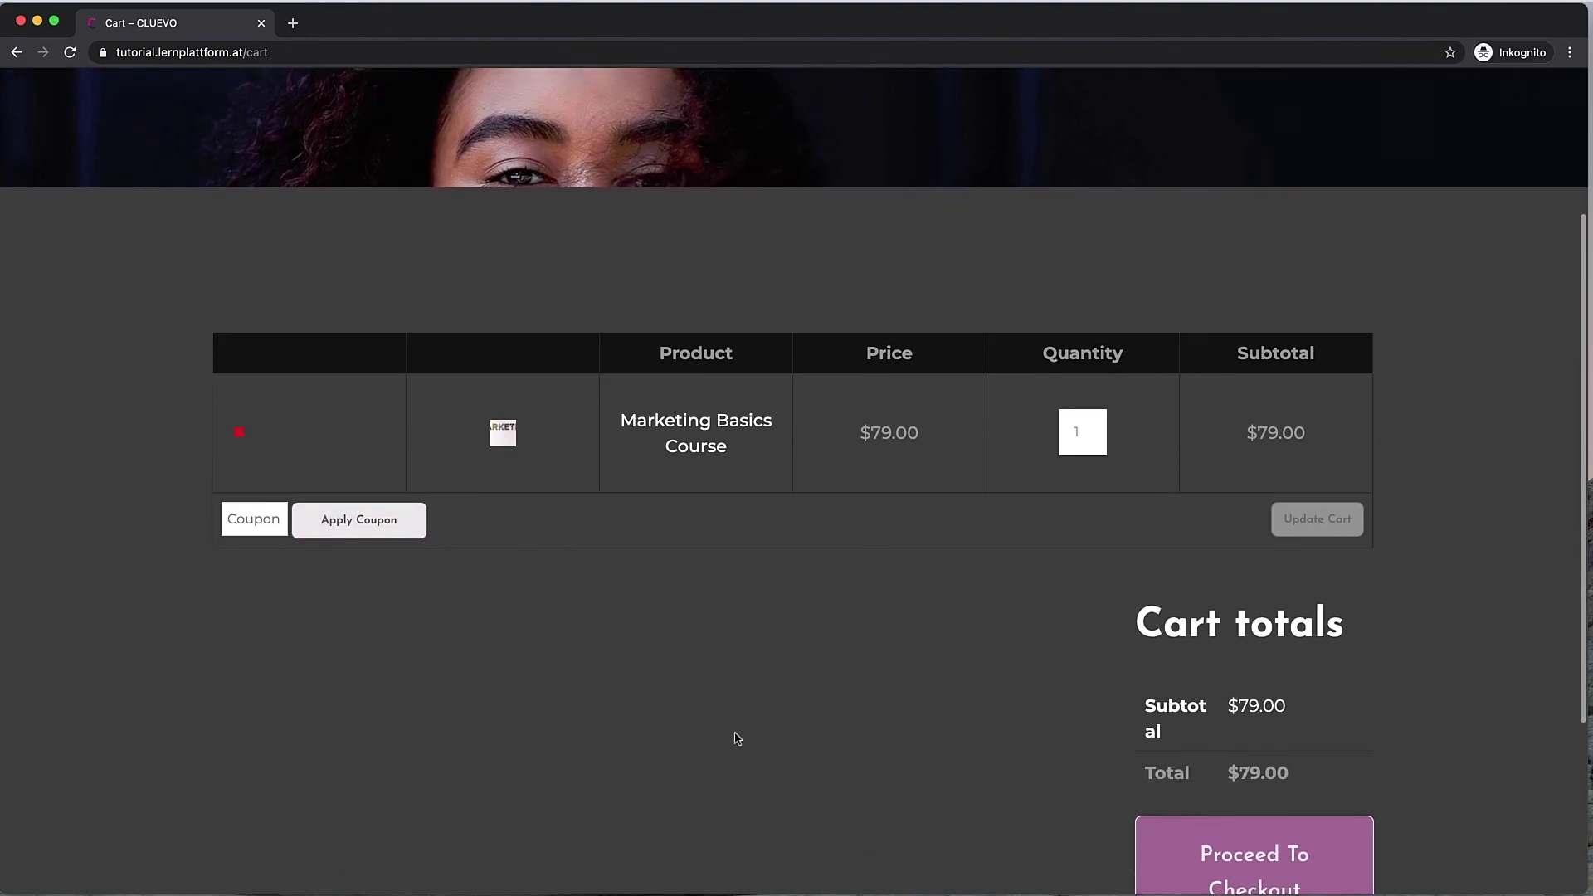
{"action": "left_click", "coordinate": [1254, 762]}
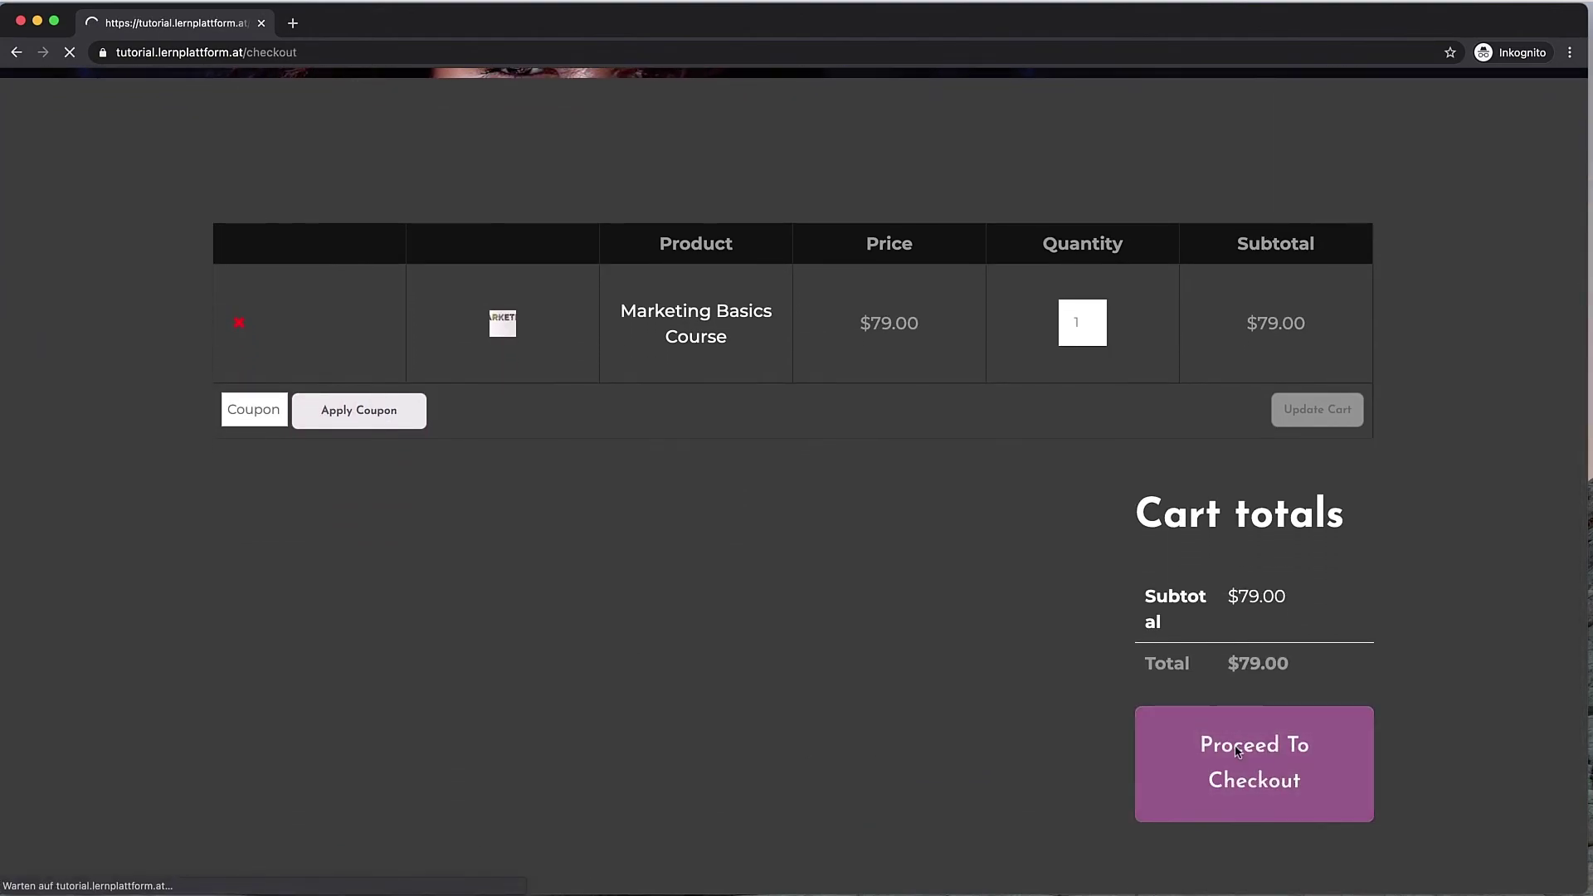
{"action": "scroll", "coordinate": [1099, 634], "scroll_direction": "down", "scroll_amount": 6}
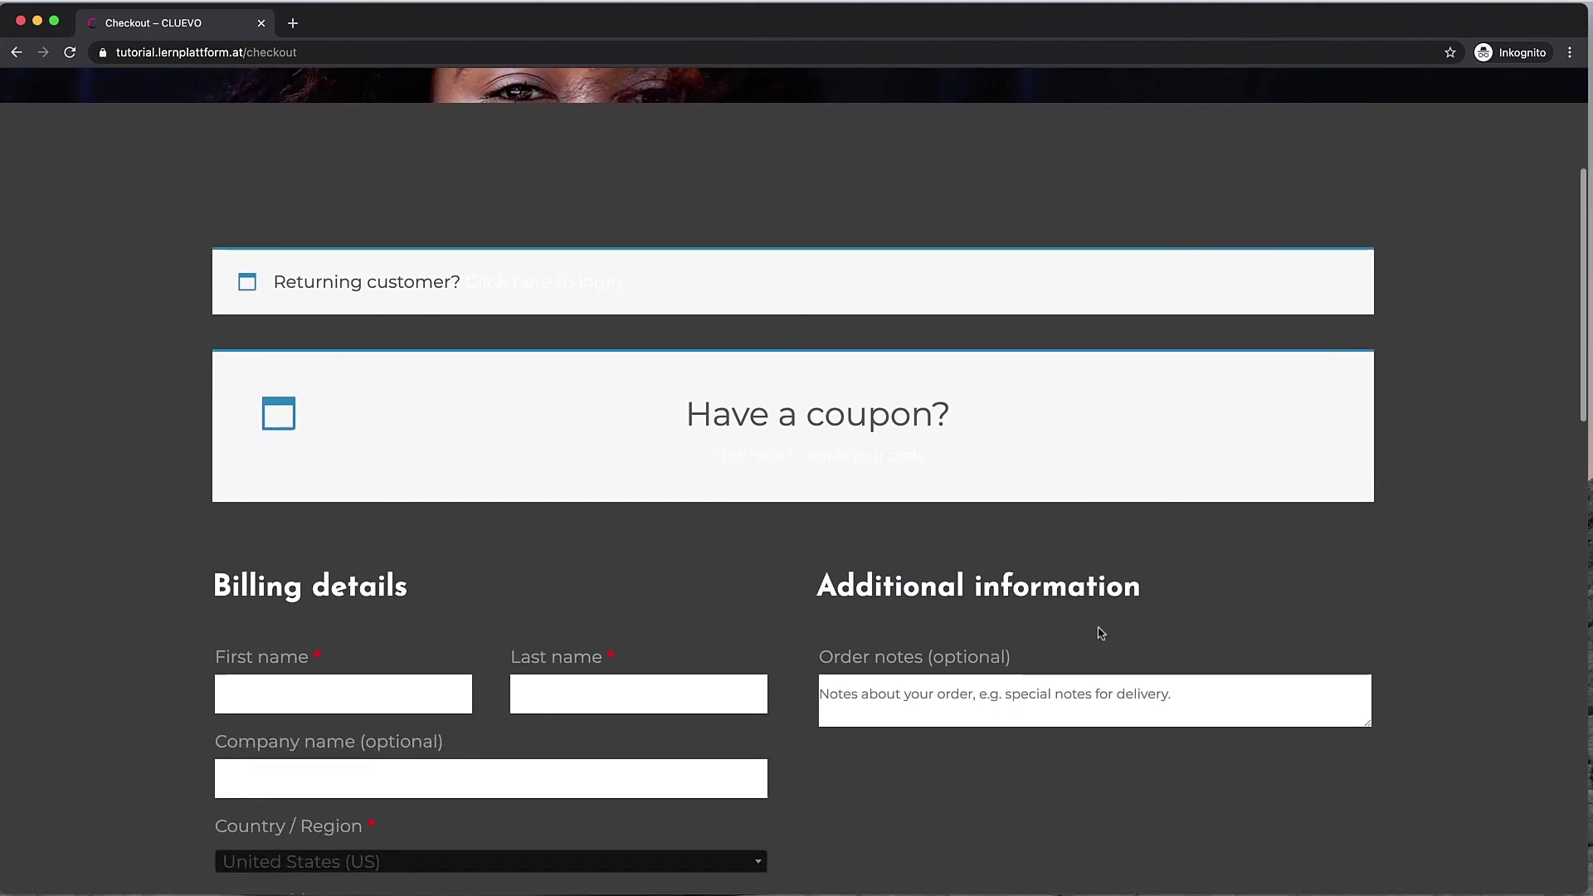
{"action": "scroll", "coordinate": [1099, 634], "scroll_direction": "down", "scroll_amount": 3}
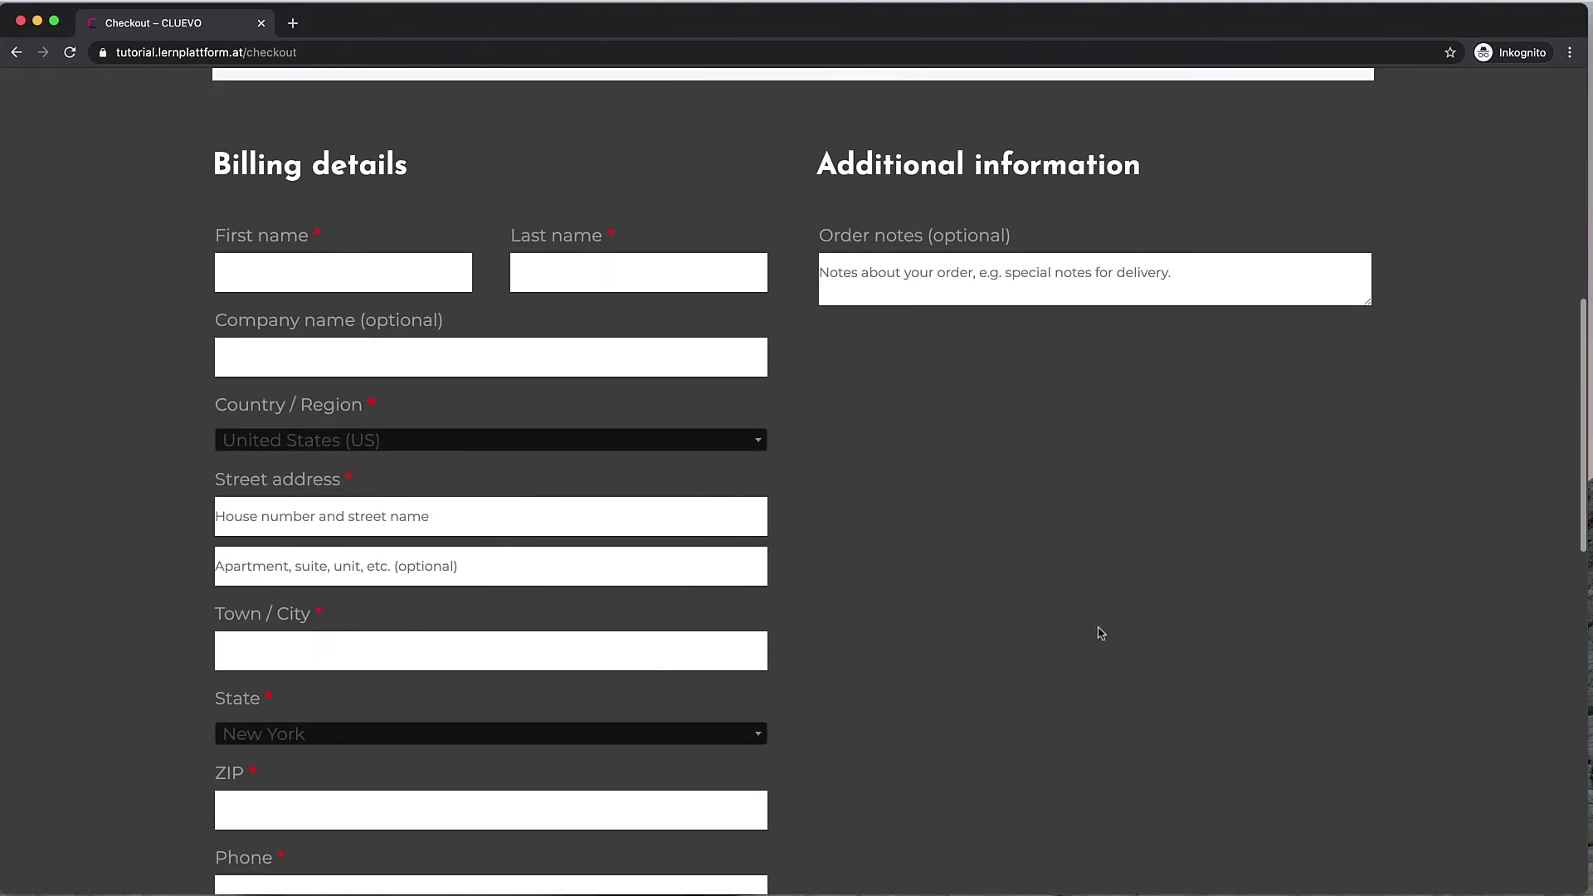
{"action": "scroll", "coordinate": [1099, 634], "scroll_direction": "down", "scroll_amount": 5}
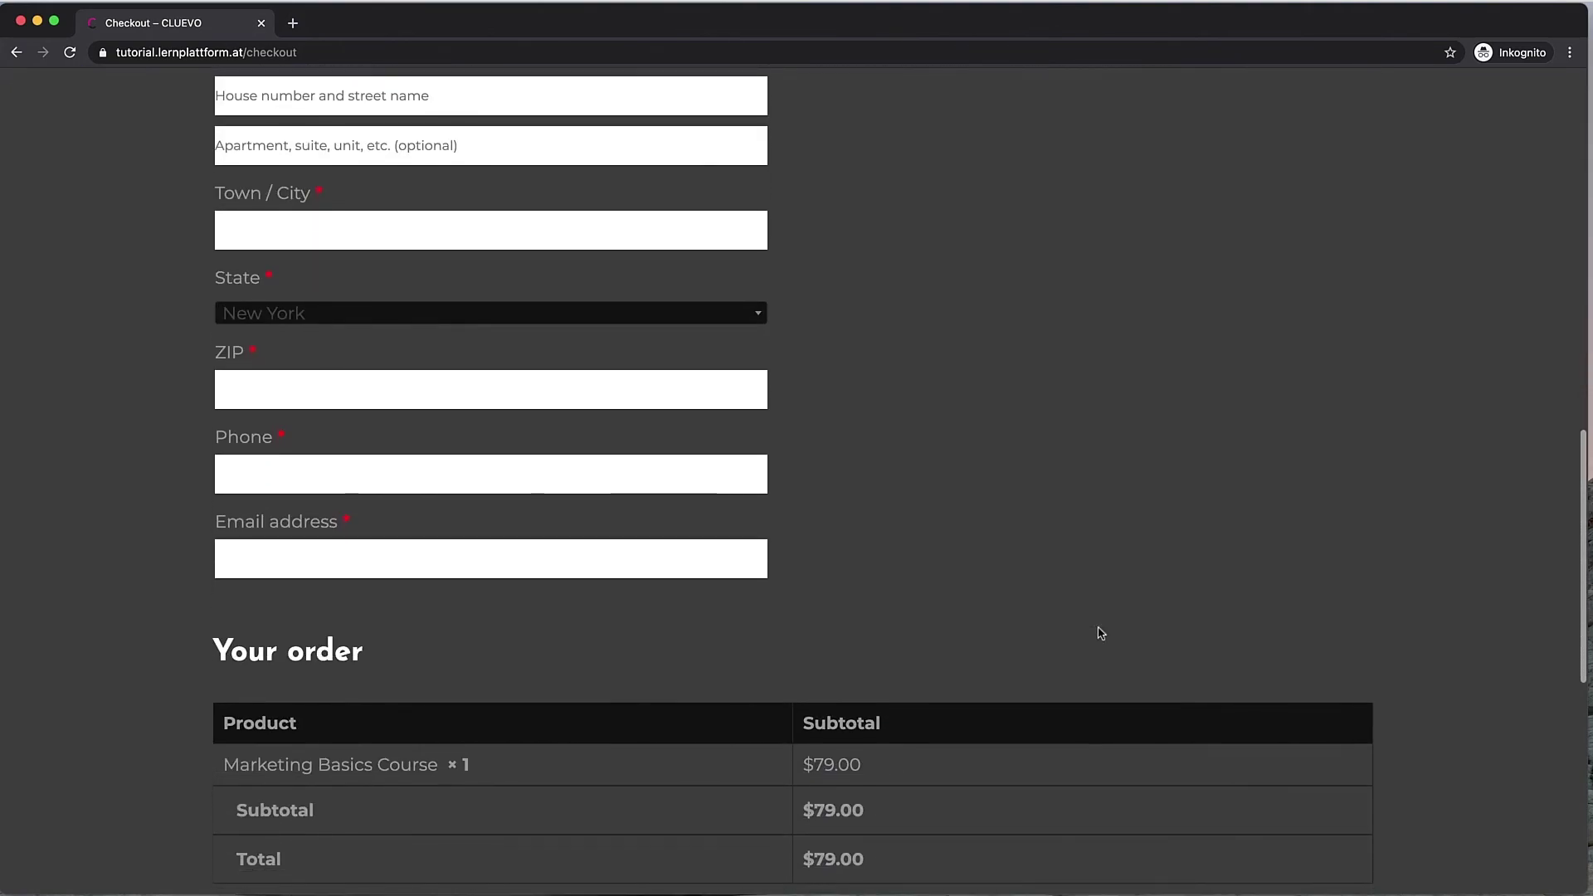
{"action": "scroll", "coordinate": [1099, 634], "scroll_direction": "down", "scroll_amount": 5}
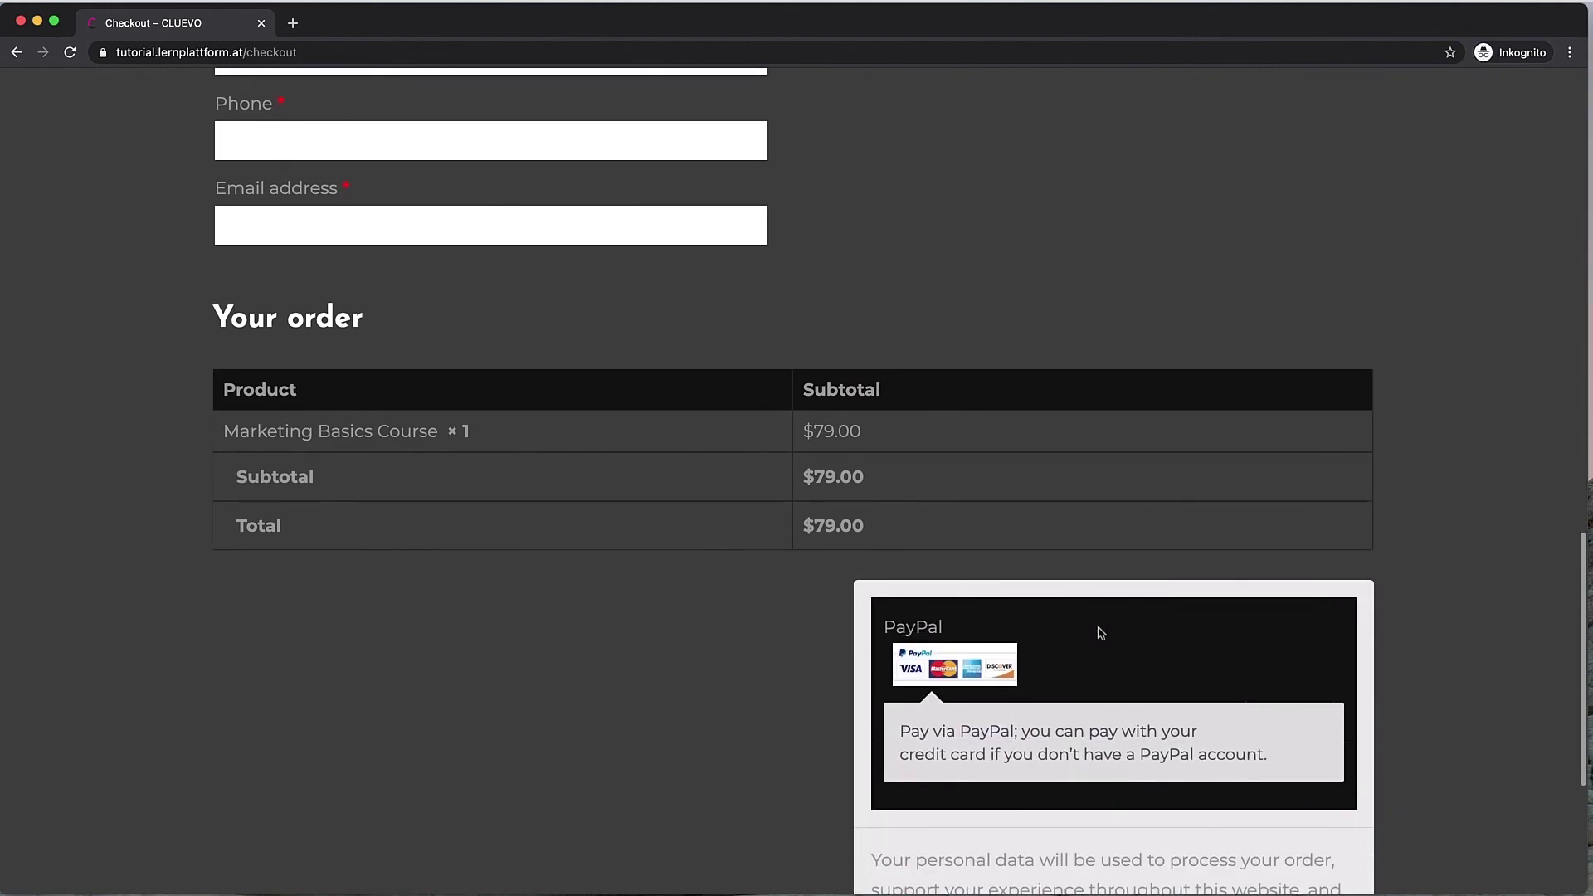
{"action": "scroll", "coordinate": [1098, 633], "scroll_direction": "down", "scroll_amount": 1}
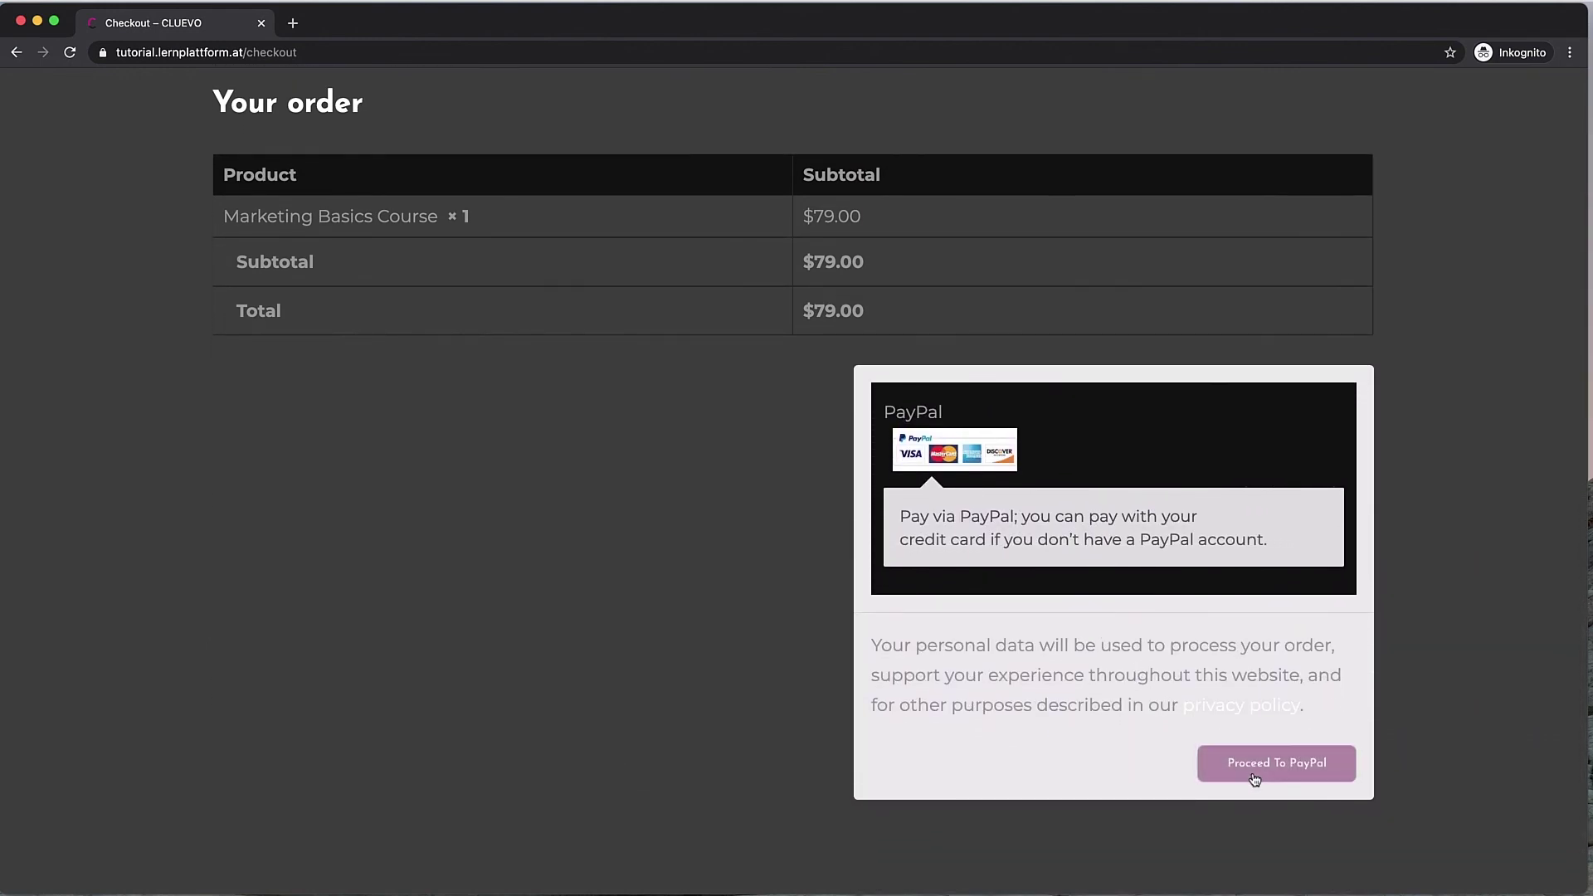